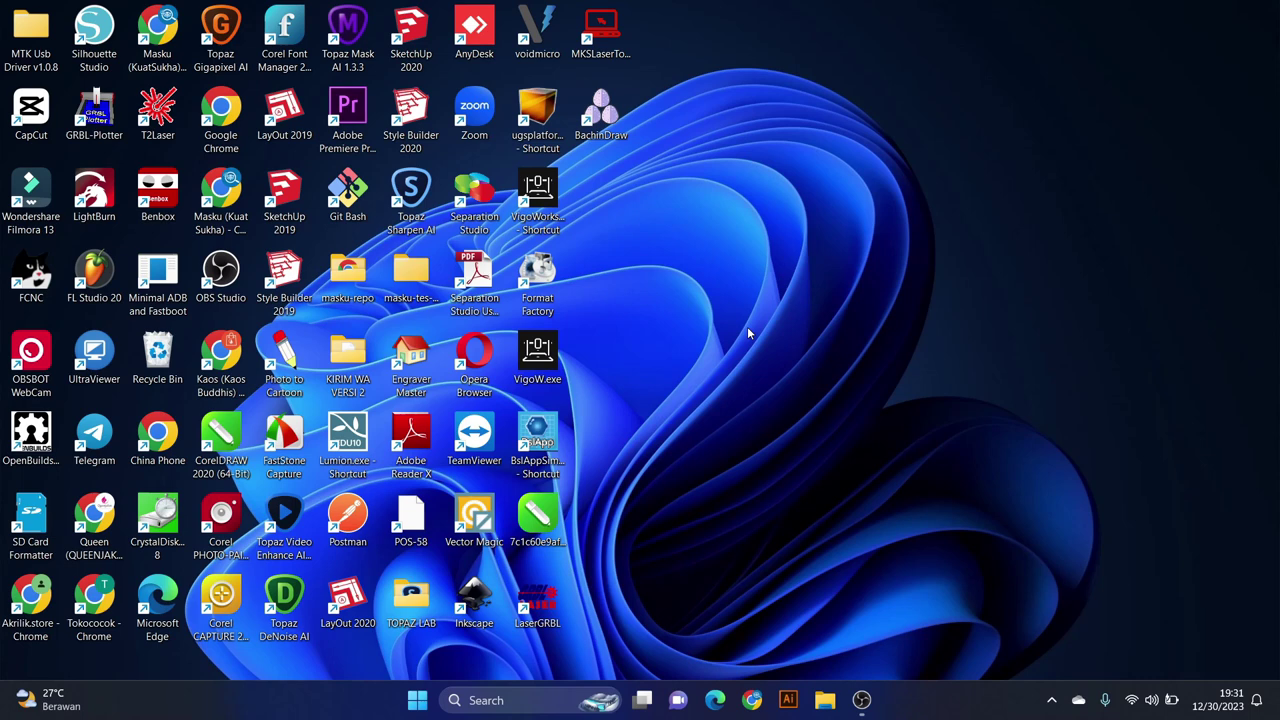
- Launch Inkscape from the desktop shortcut with a blank A4 document and zoom the canvas
double_click(474, 600)
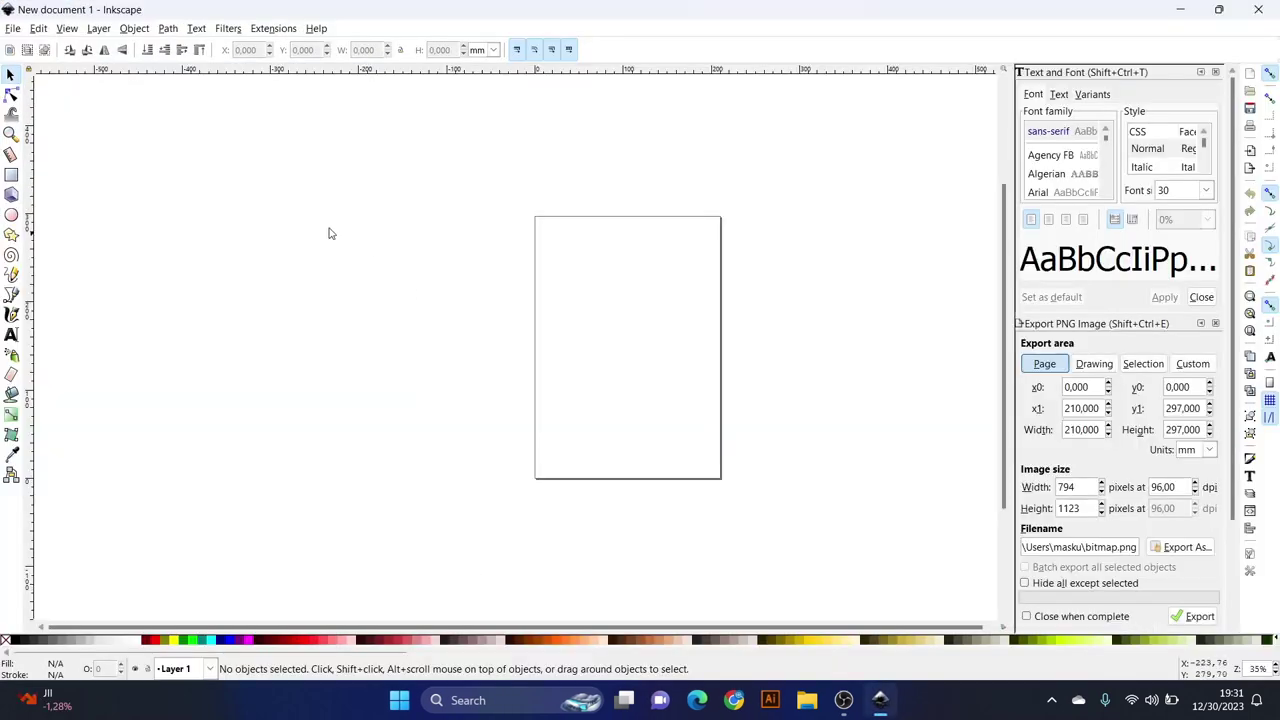
click(414, 273)
ctrl+scroll(257, 214, down, 3)
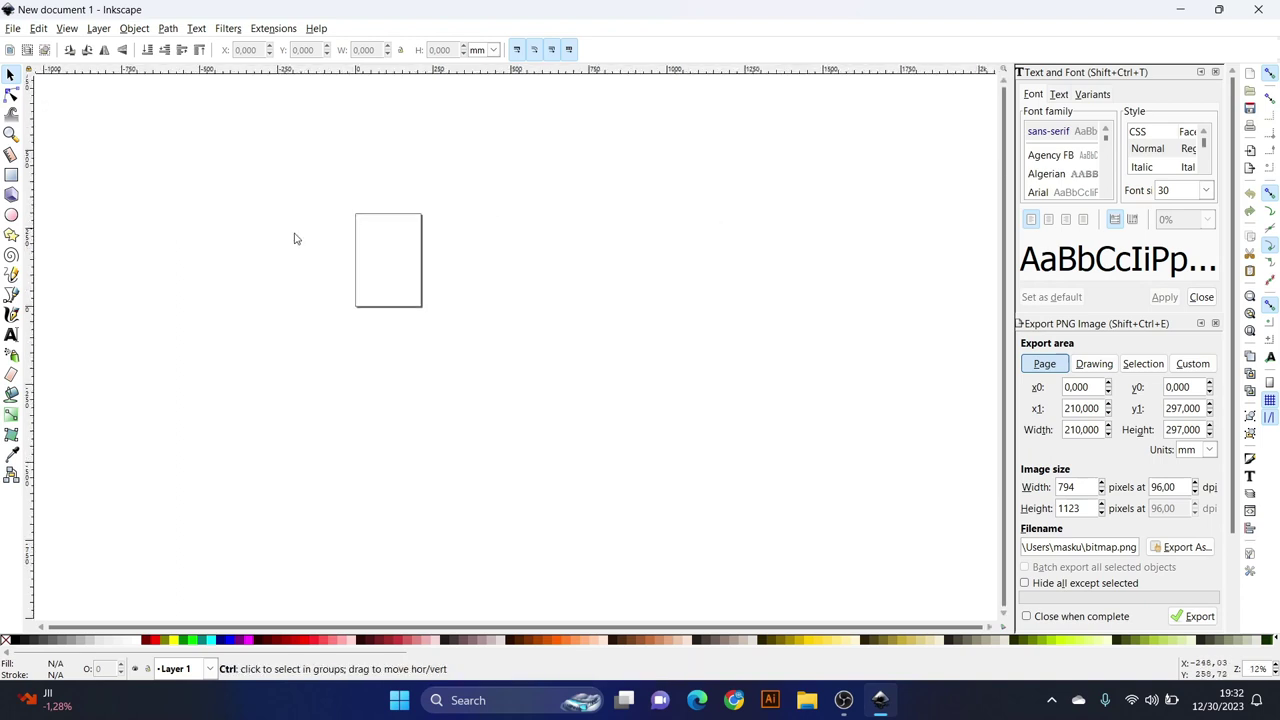
ctrl+scroll(320, 238, up, 3)
ctrl+scroll(335, 238, down, 2)
ctrl+scroll(340, 246, down, 1)
ctrl+scroll(354, 254, up, 2)
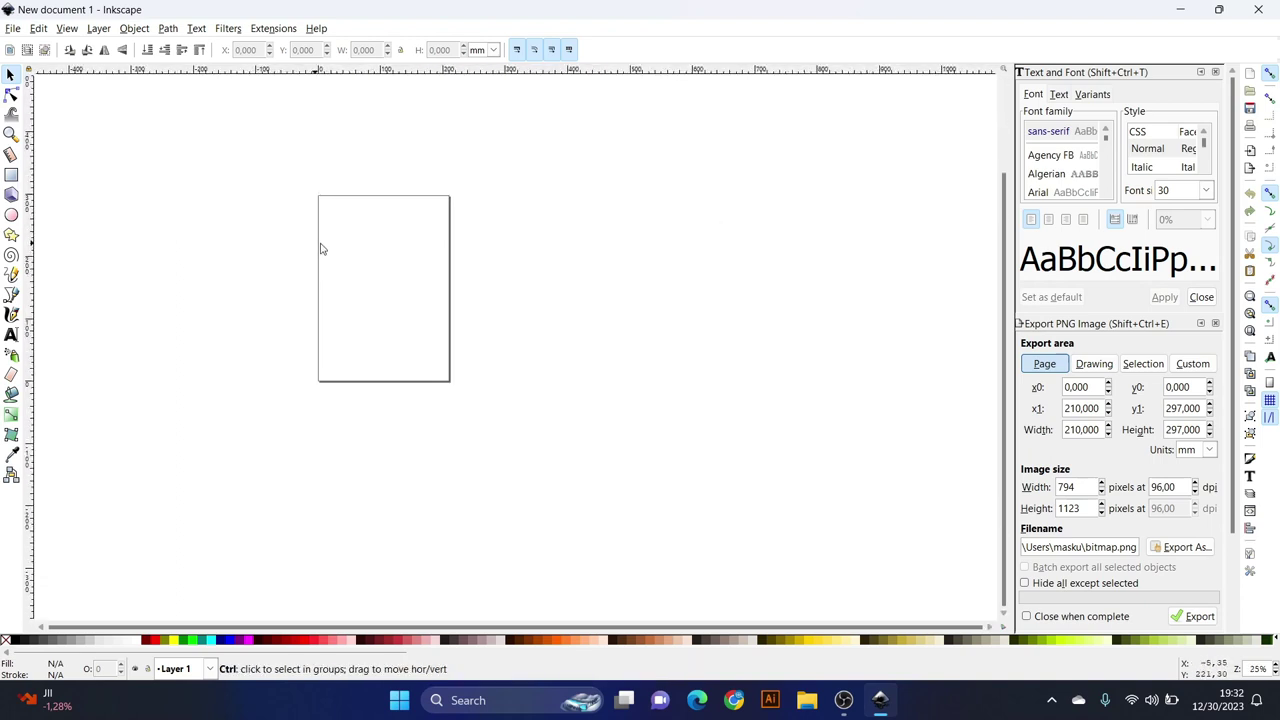
ctrl+scroll(320, 248, up, 2)
ctrl+scroll(400, 258, down, 3)
ctrl+scroll(366, 246, up, 2)
ctrl+scroll(343, 251, down, 1)
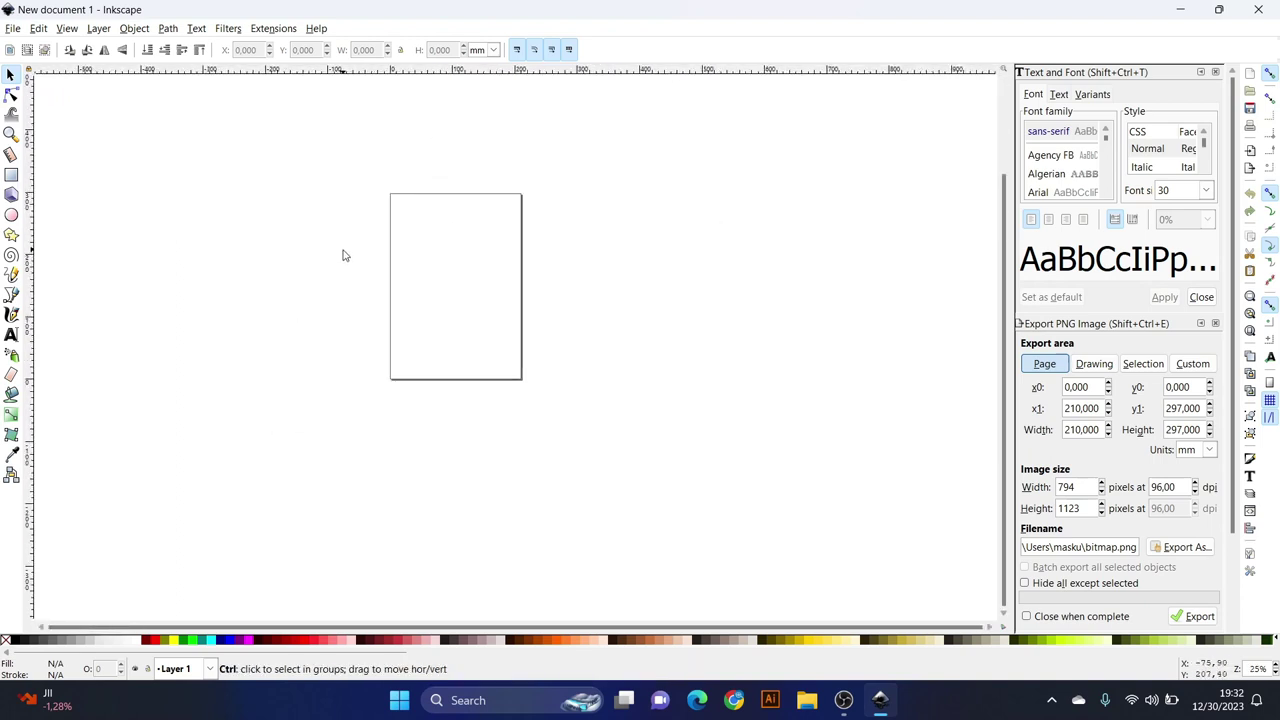
ctrl+scroll(428, 243, up, 1)
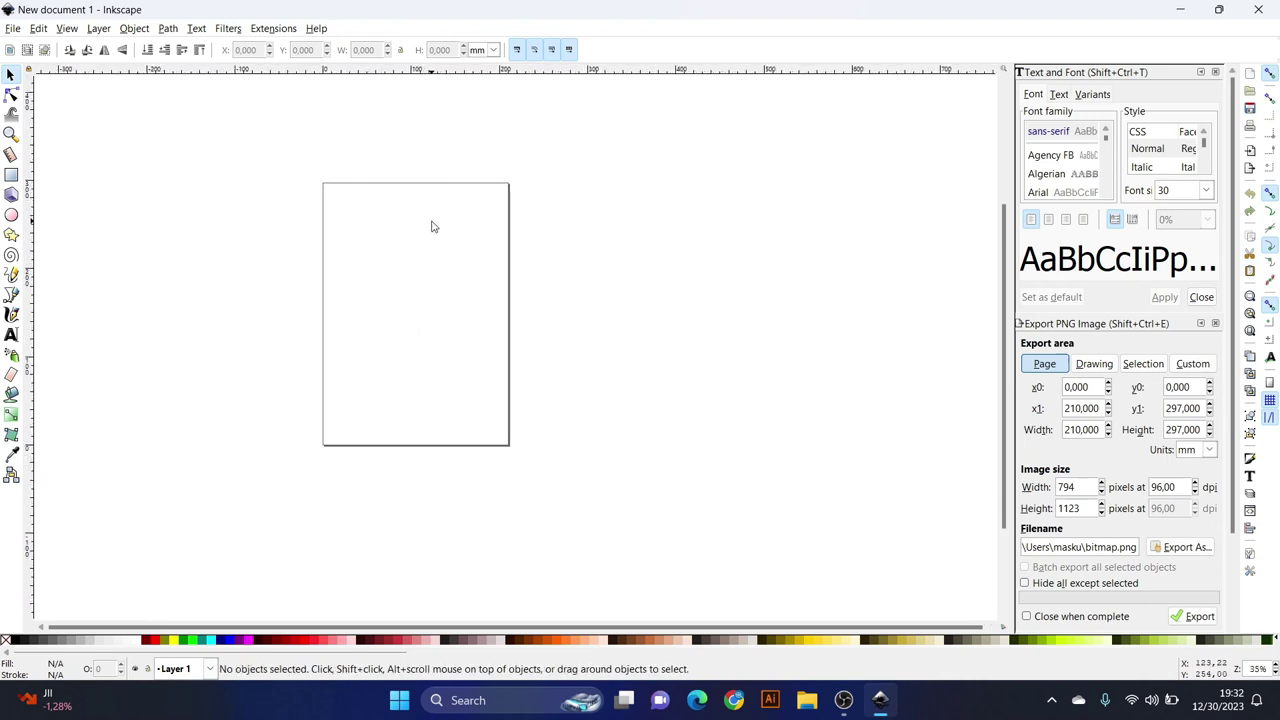
- Set the page Width and Height to 500 mm in Document Properties
click(13, 29)
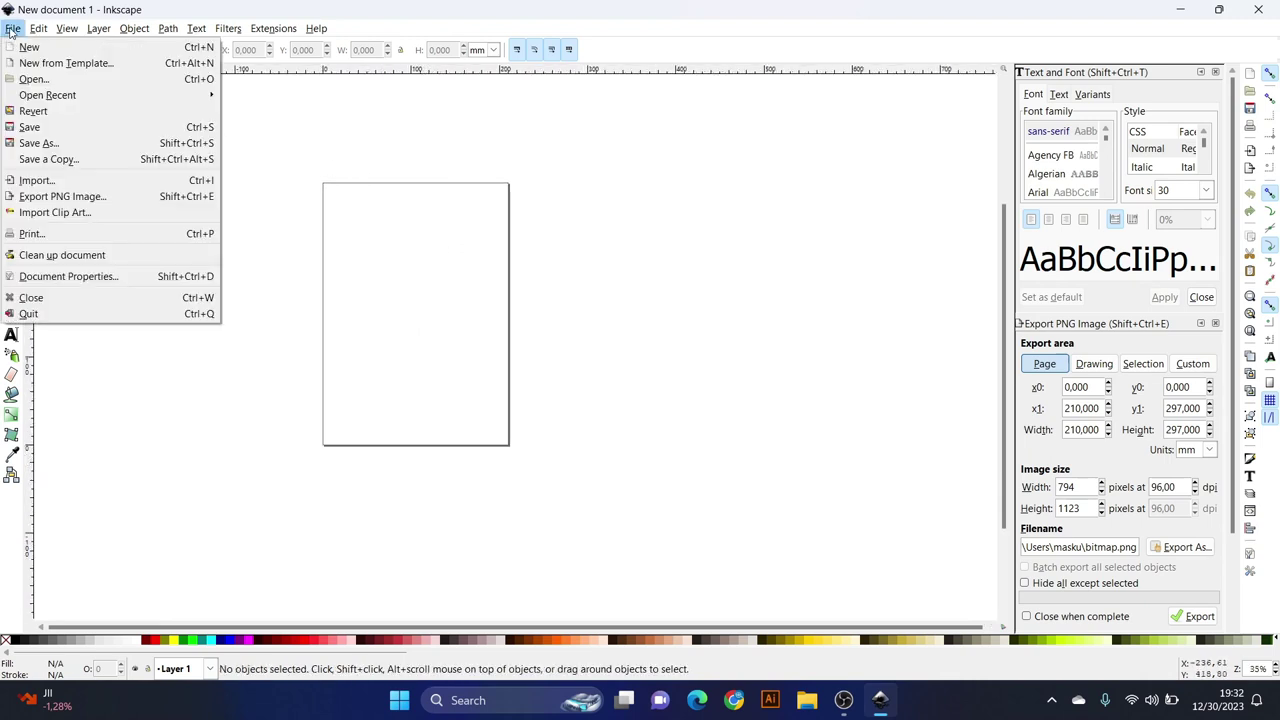
click(47, 278)
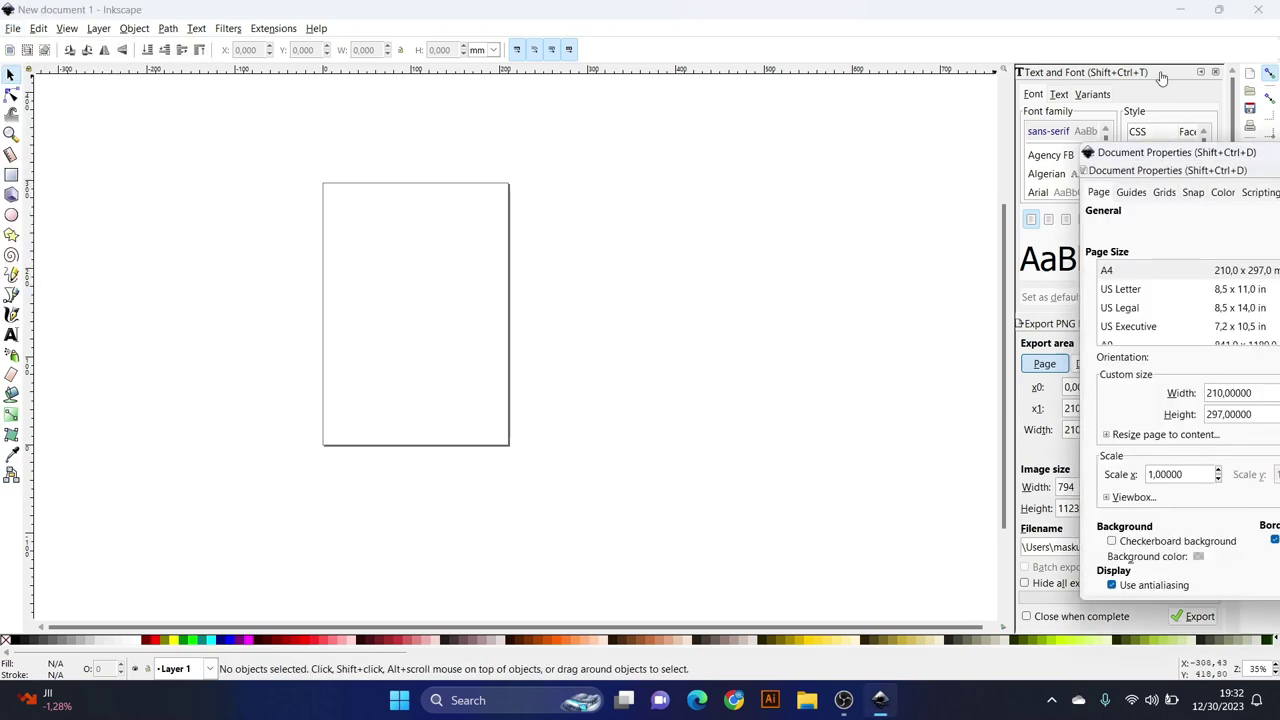
drag(1192, 160, 626, 96)
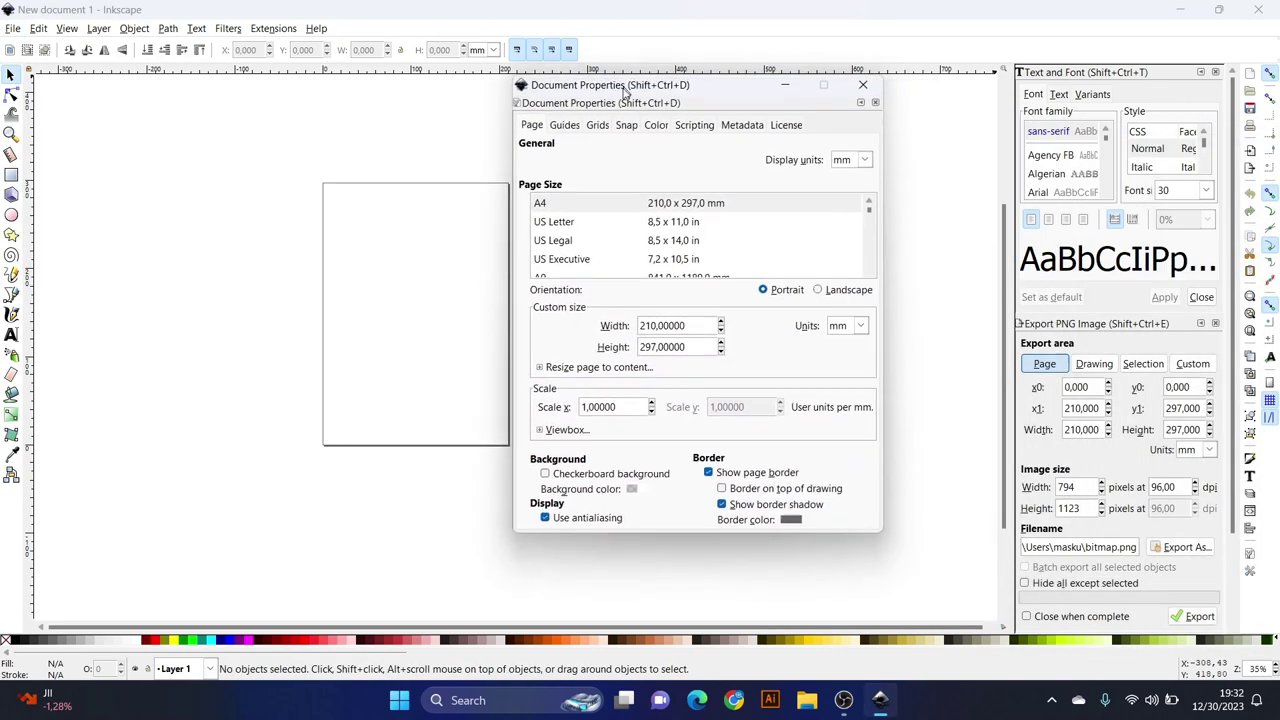
triple_click(702, 330)
text(5)
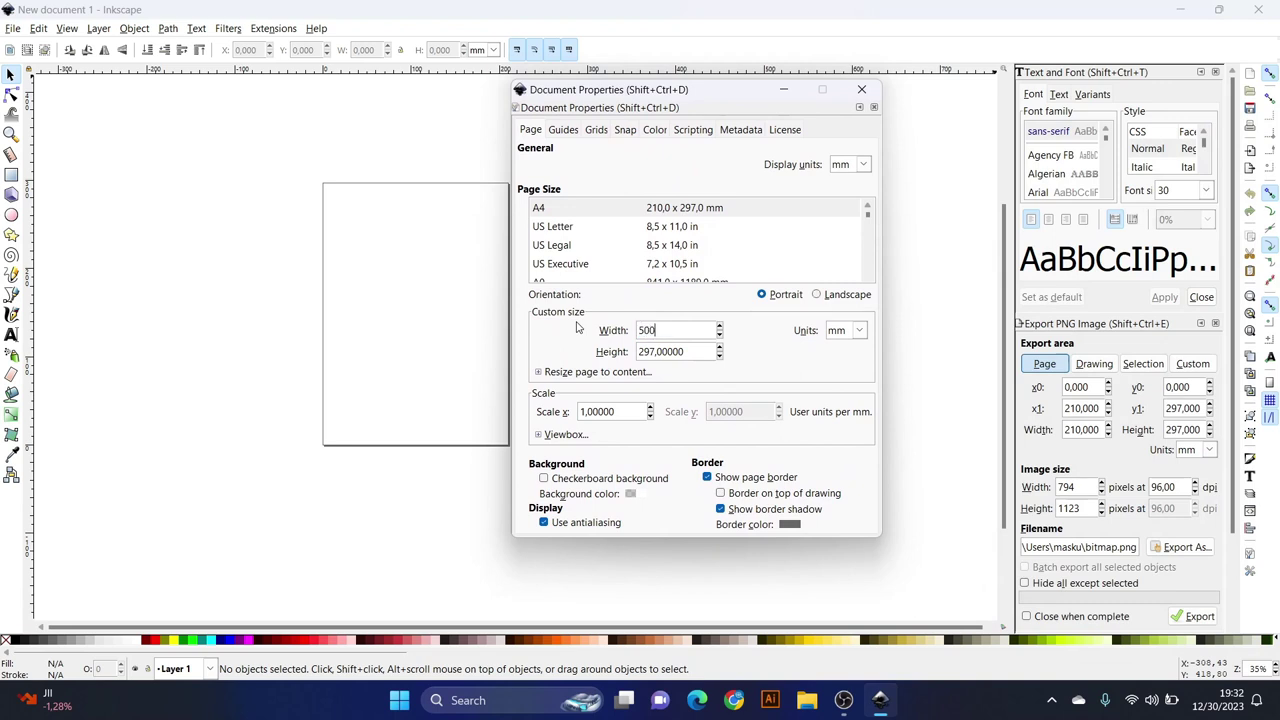
triple_click(703, 352)
text(50)
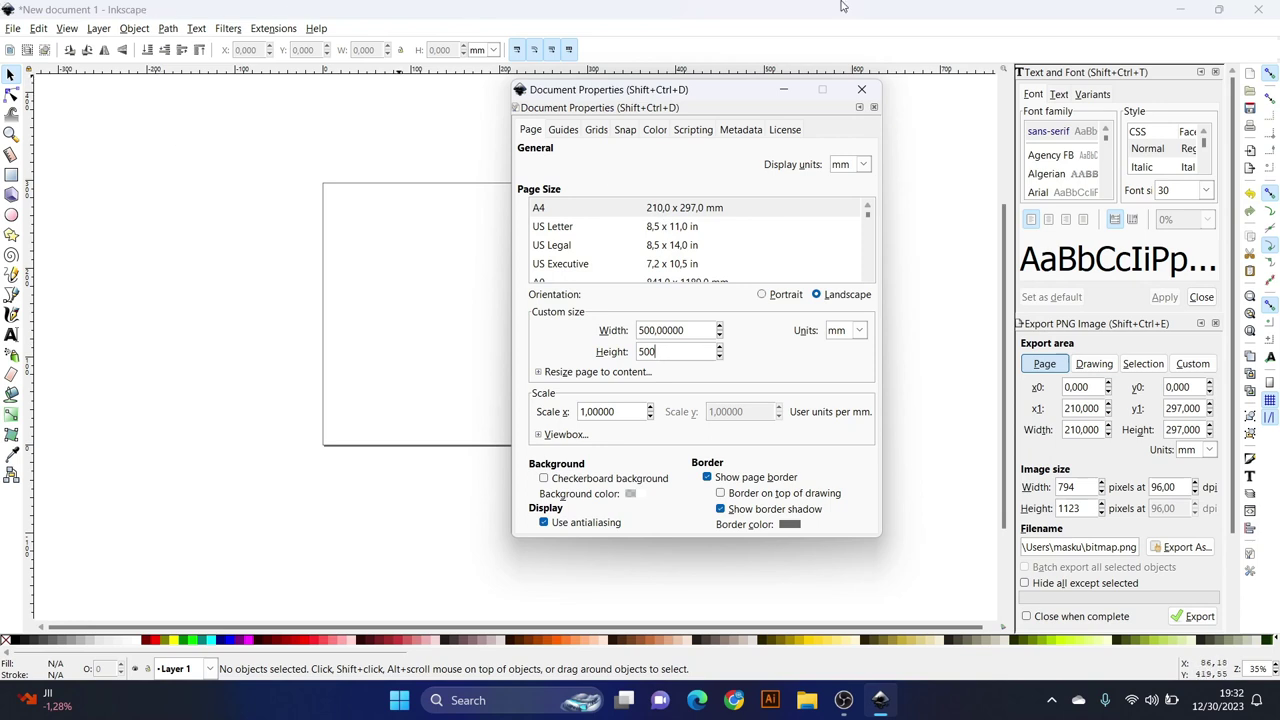
click(859, 90)
- Type the text 'COBA' on the left of the page, correcting the typo, and select it
scroll(517, 314, down, 3)
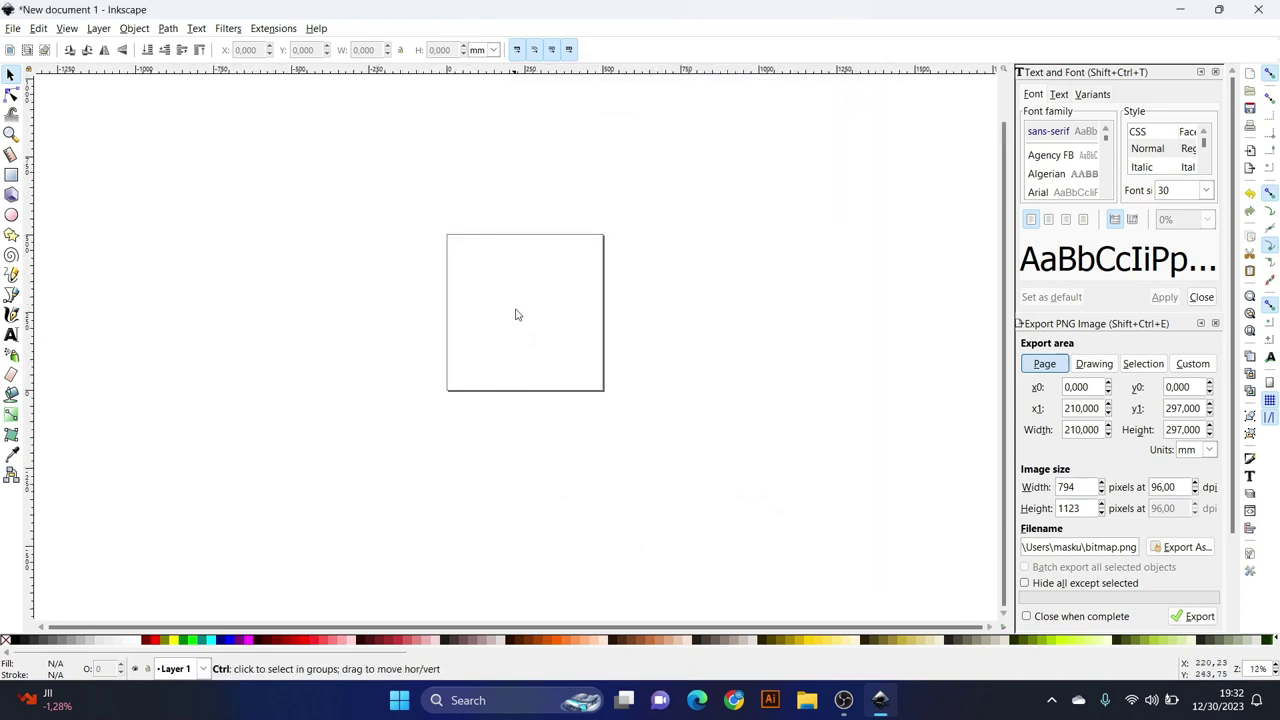
scroll(517, 290, up, 2)
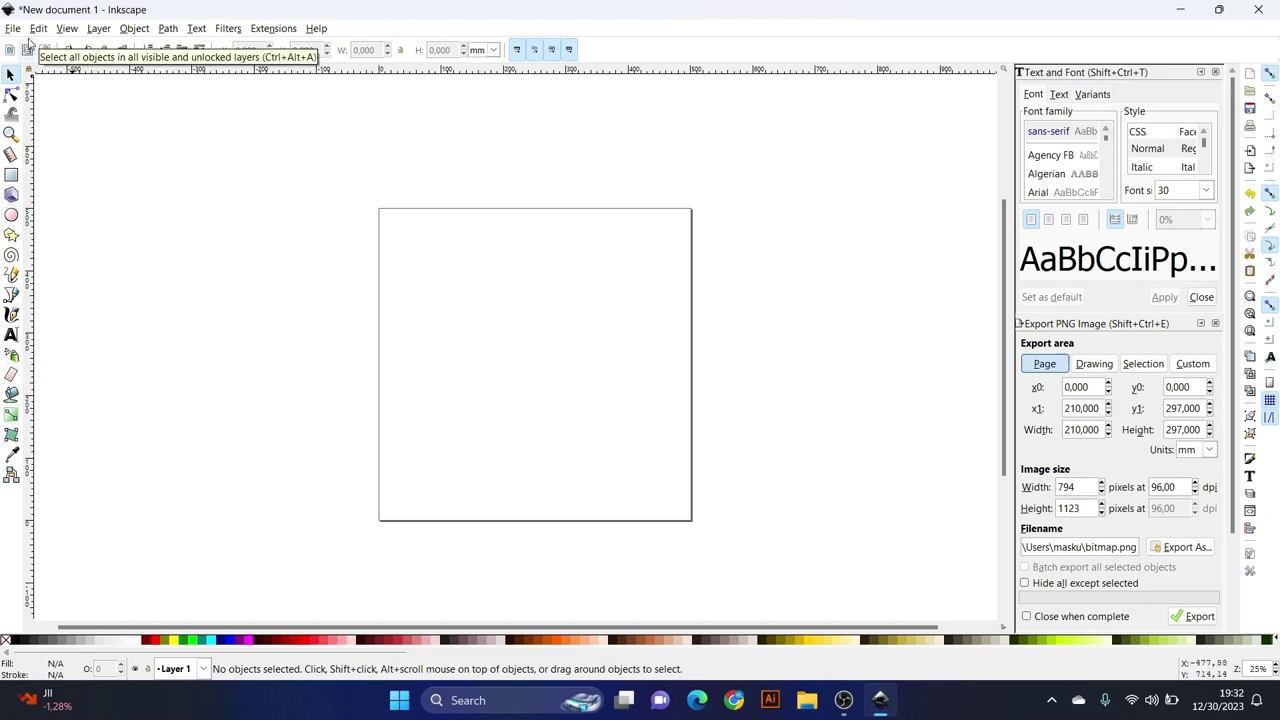
click(11, 335)
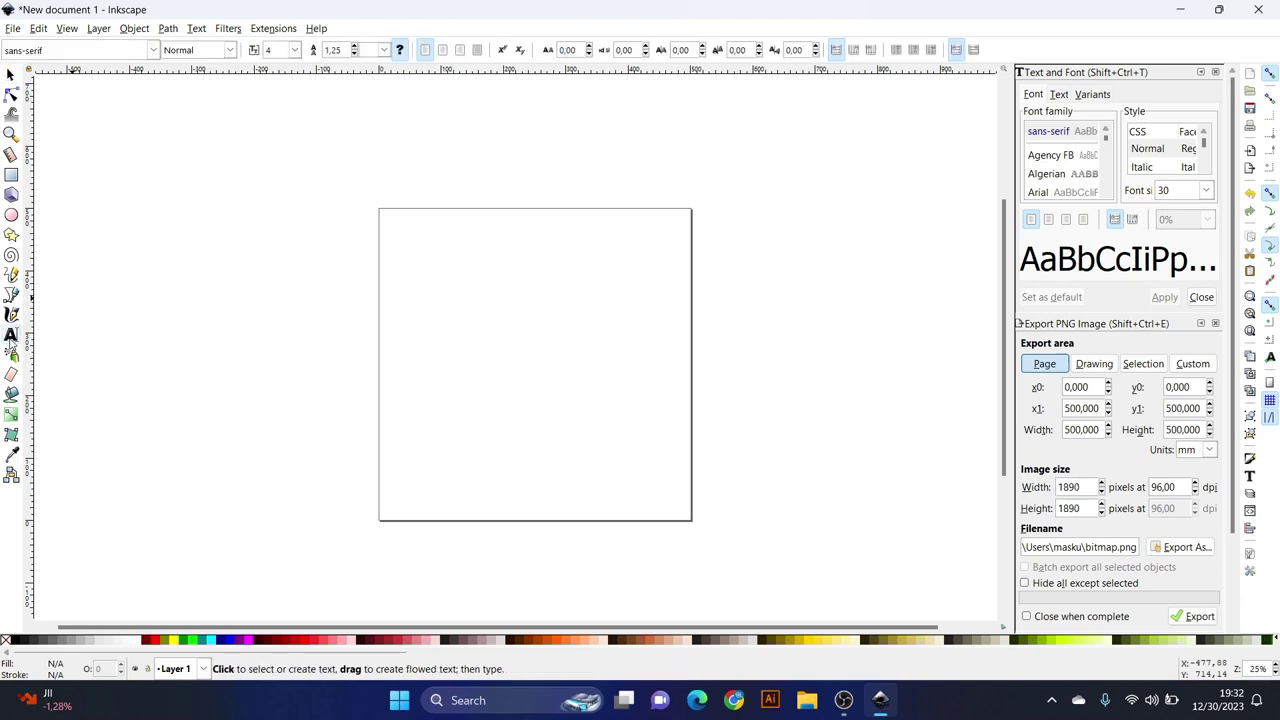
click(461, 390)
text(COV)
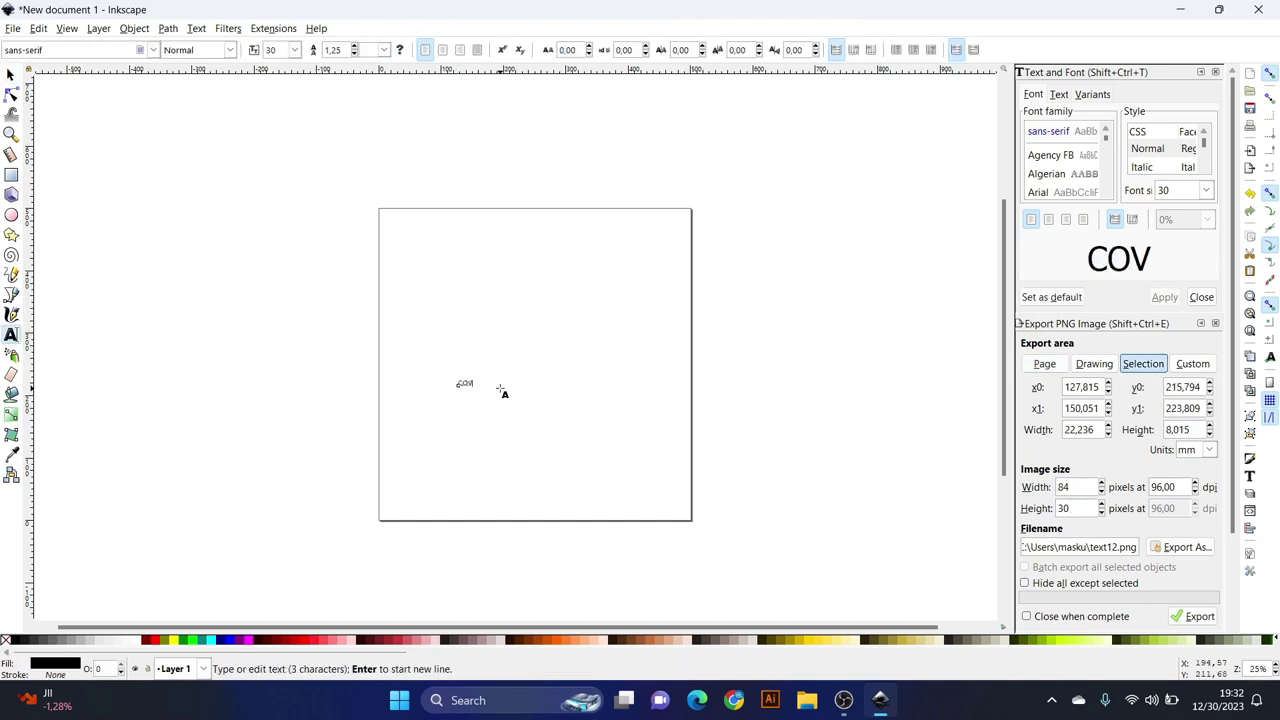
key(BackSpace)
text(BA)
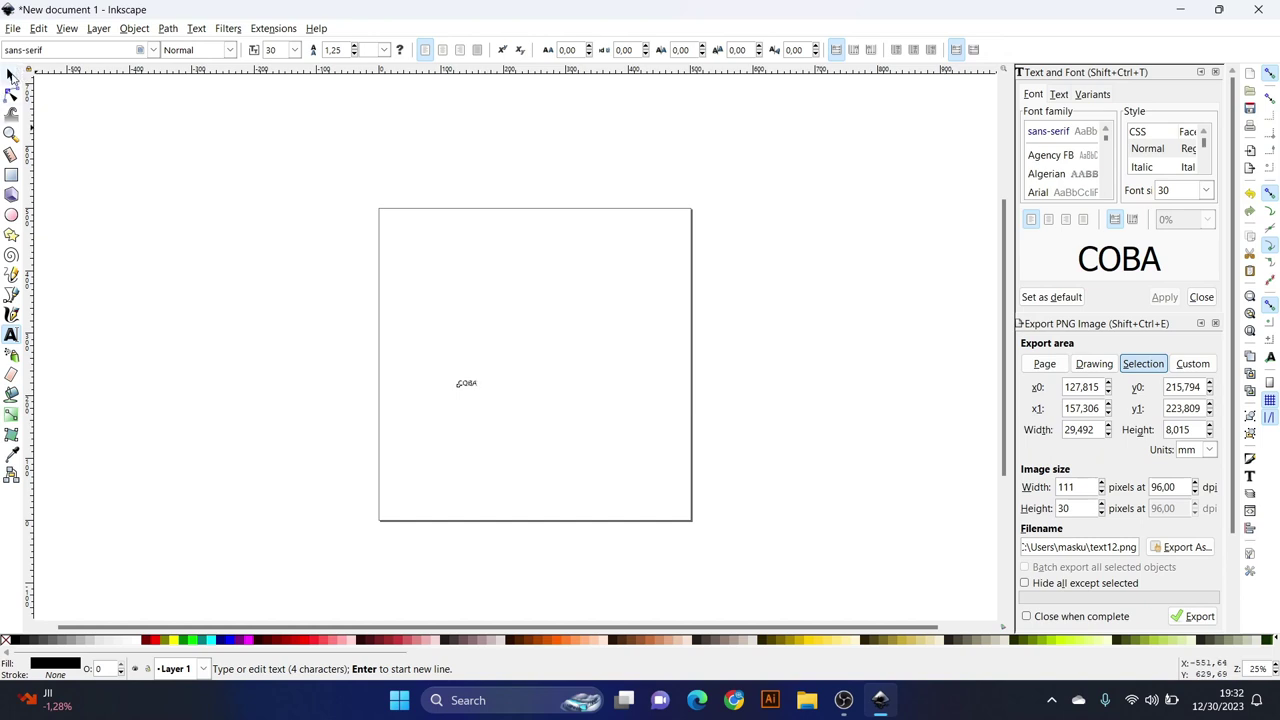
click(11, 76)
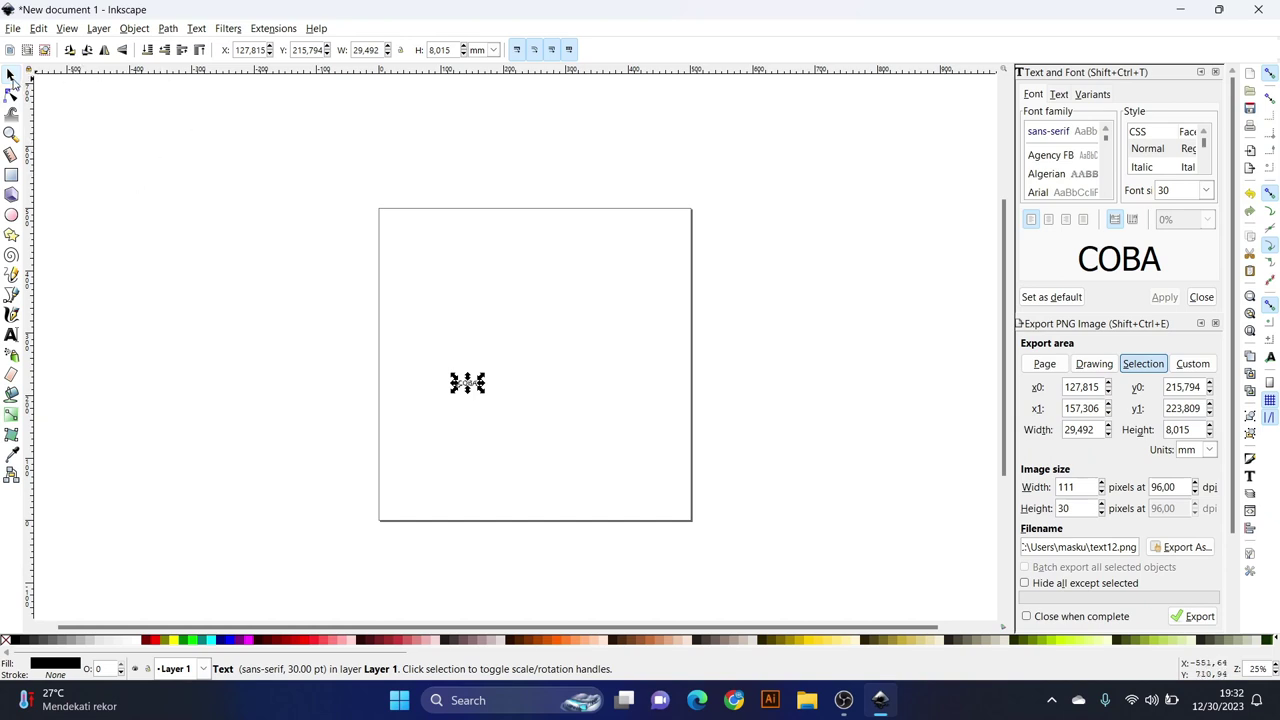
- Scale the COBA text up to about 419 × 114 mm and move it toward the left edge
scroll(483, 415, up, 3)
scroll(485, 380, up, 1)
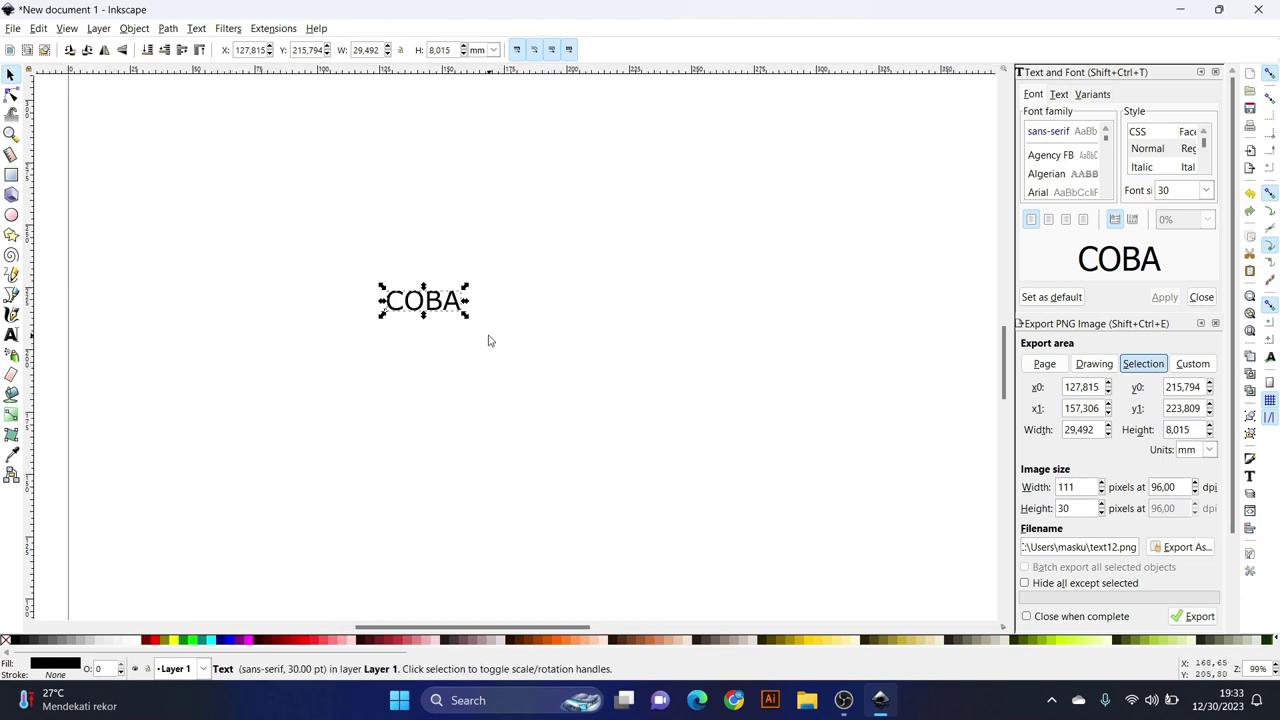
scroll(489, 340, down, 2)
drag(439, 316, 658, 464)
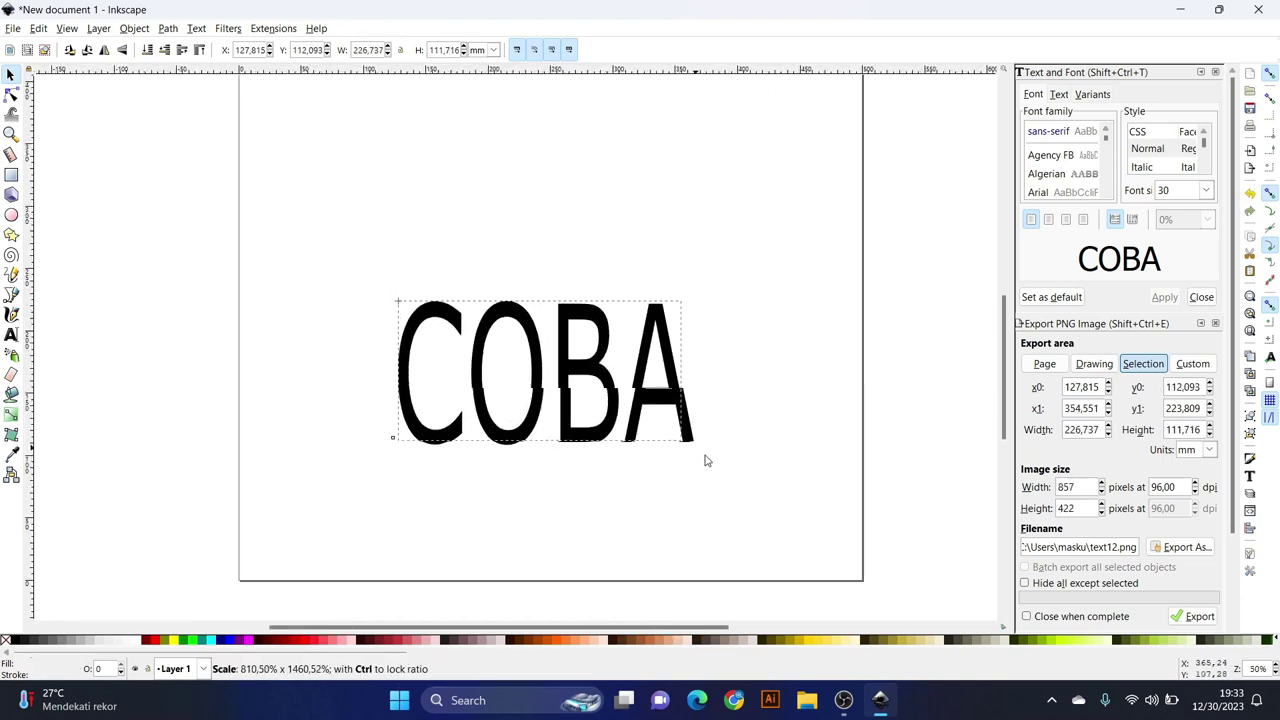
mouse_move(658, 464)
mouse_down()
mouse_move(930, 588)
mouse_move(922, 557)
mouse_up()
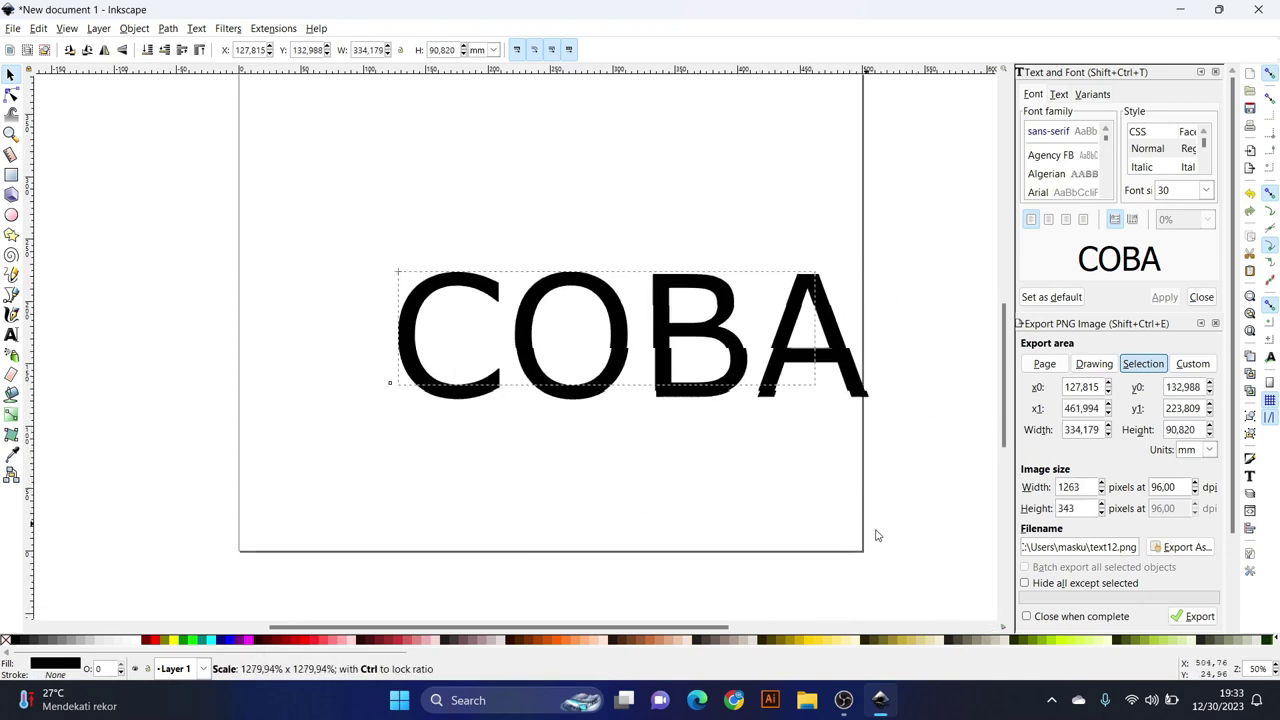
drag(922, 557, 926, 572)
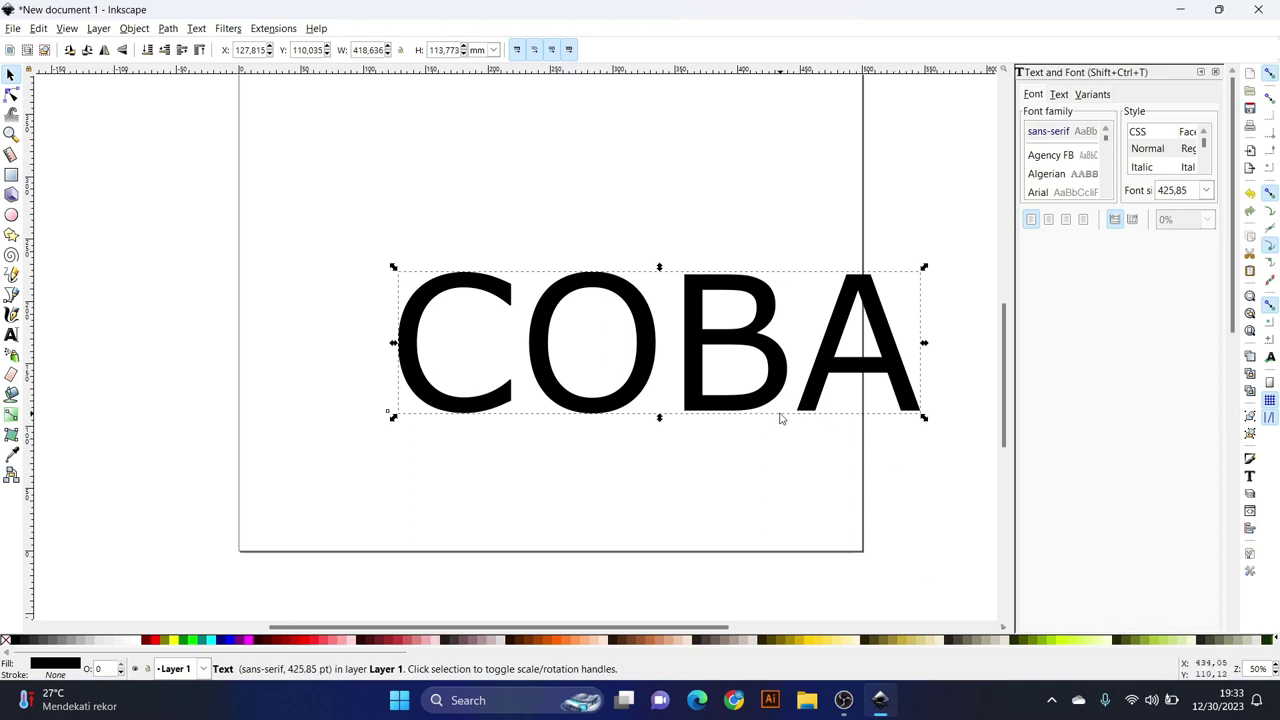
drag(769, 397, 654, 469)
ctrl+scroll(540, 374, down, 3)
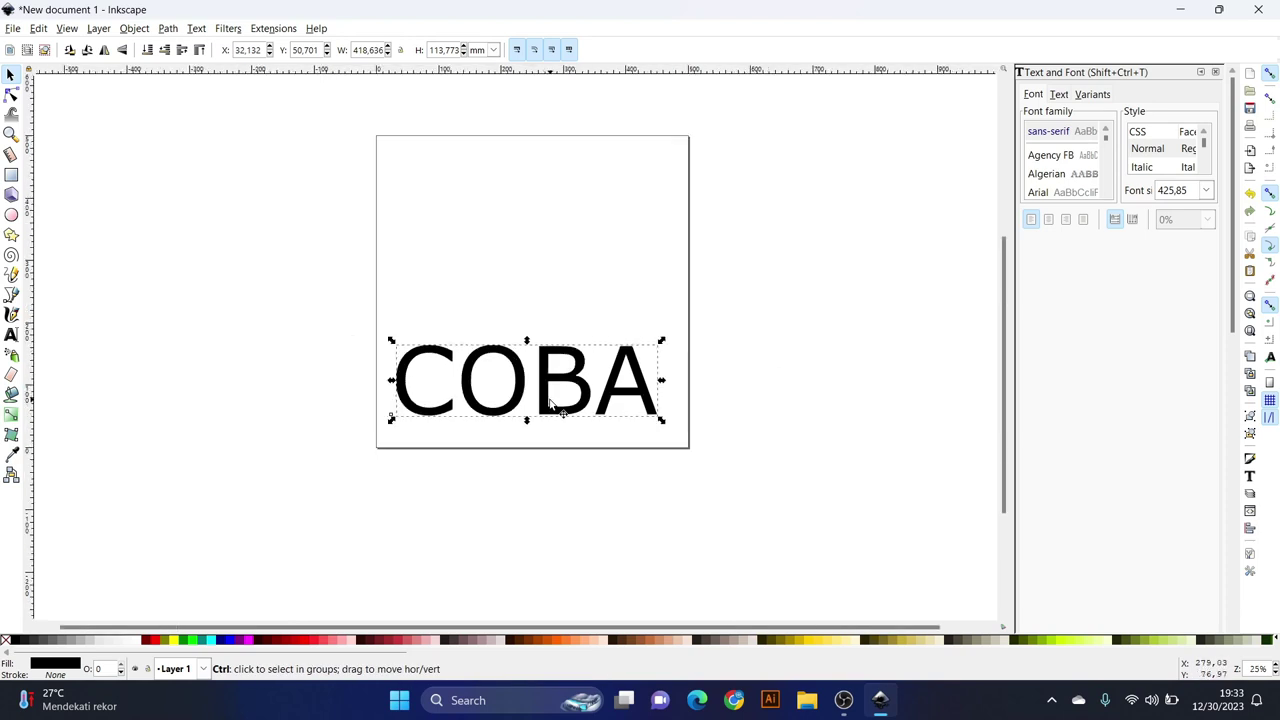
ctrl+scroll(555, 407, up, 5)
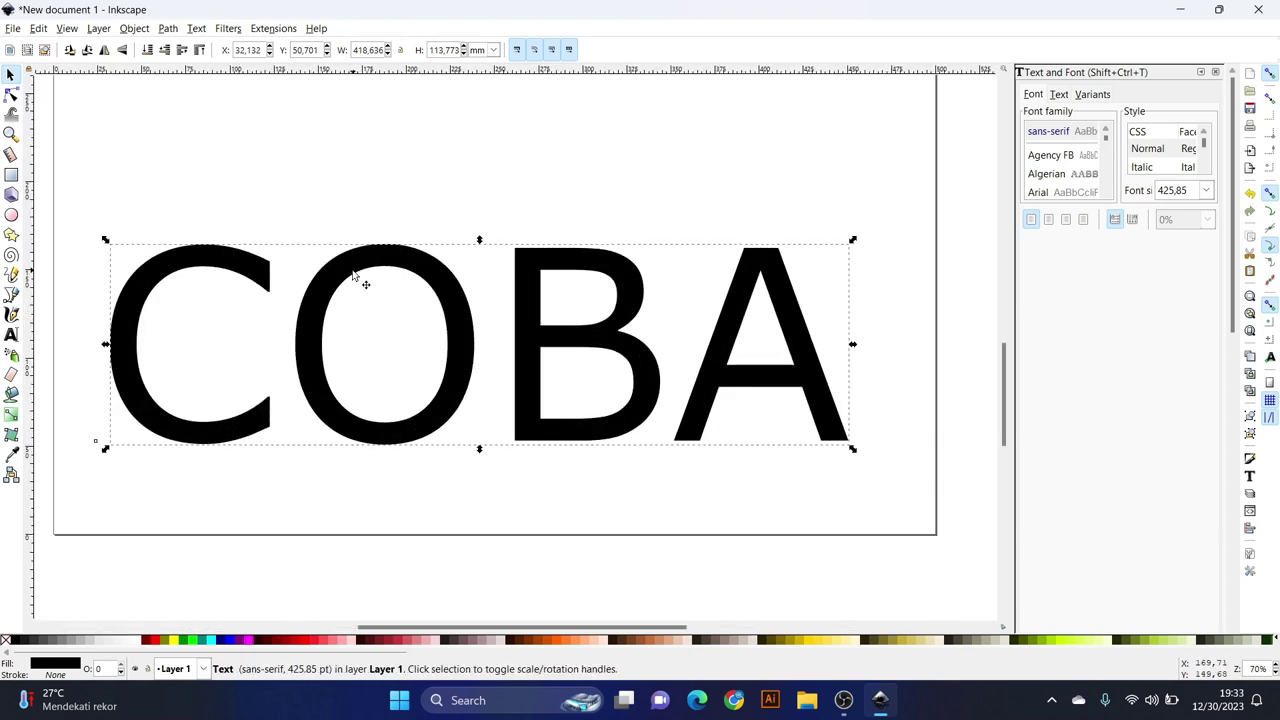
- Draw a thin black bar, about 35.6 × 1.8 mm, from the C's opening to the O
click(281, 139)
key(shift+ctrl+e)
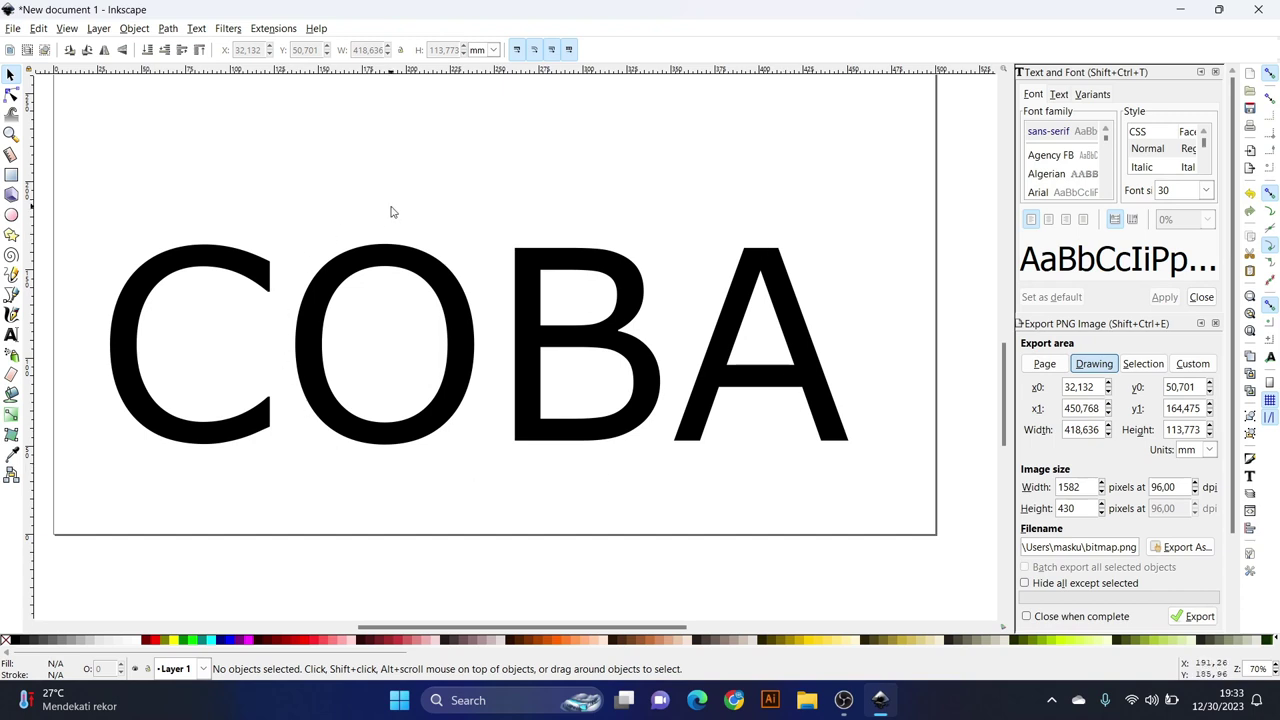
click(11, 176)
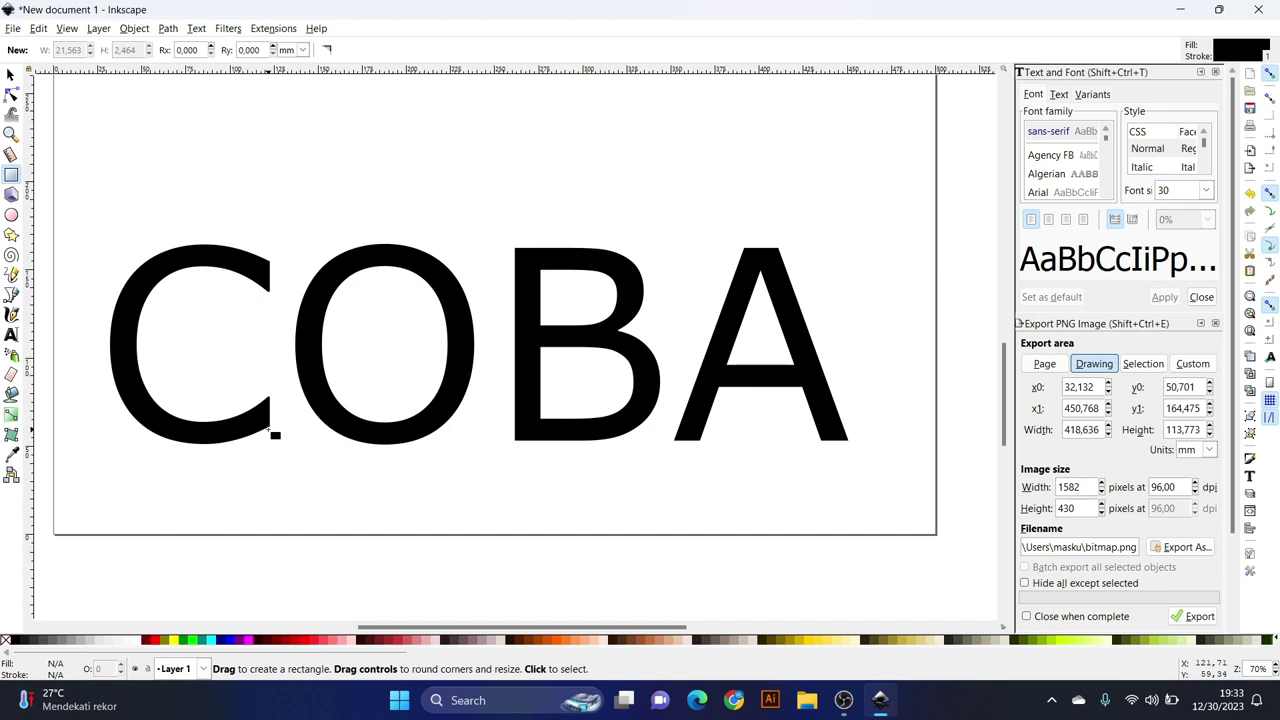
ctrl+scroll(280, 419, up, 1)
ctrl+scroll(268, 426, up, 1)
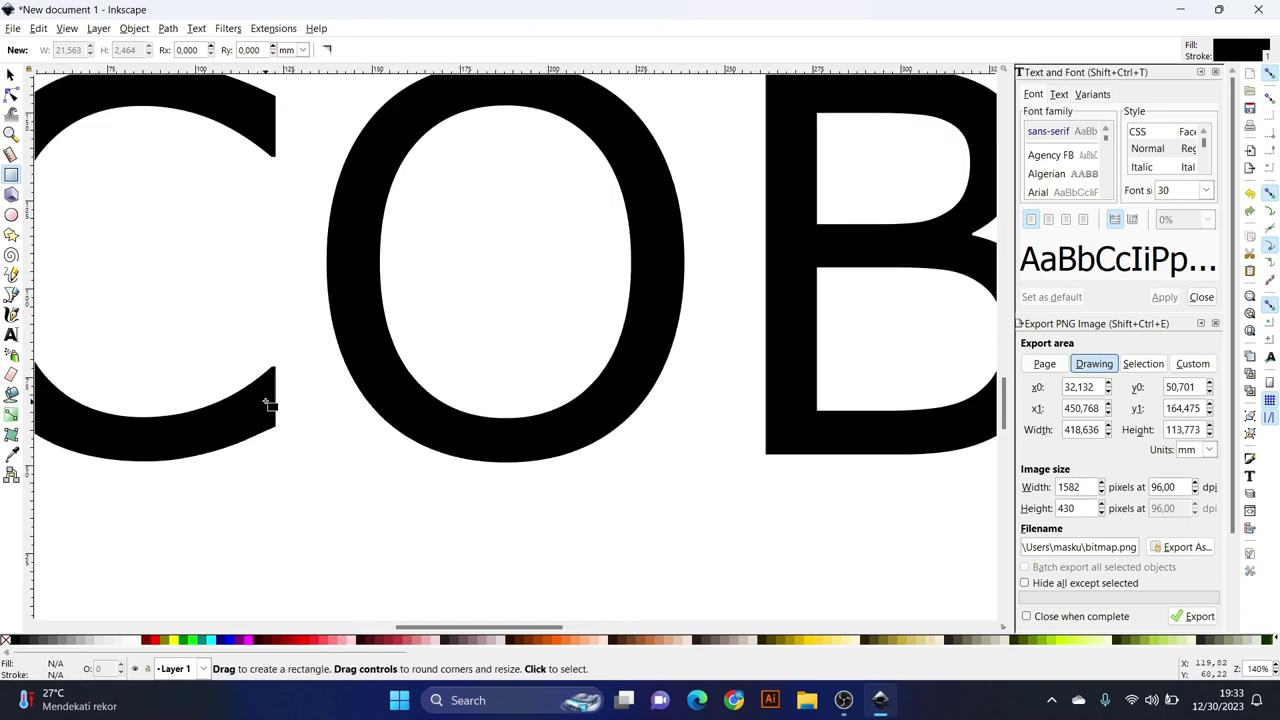
drag(268, 386, 394, 406)
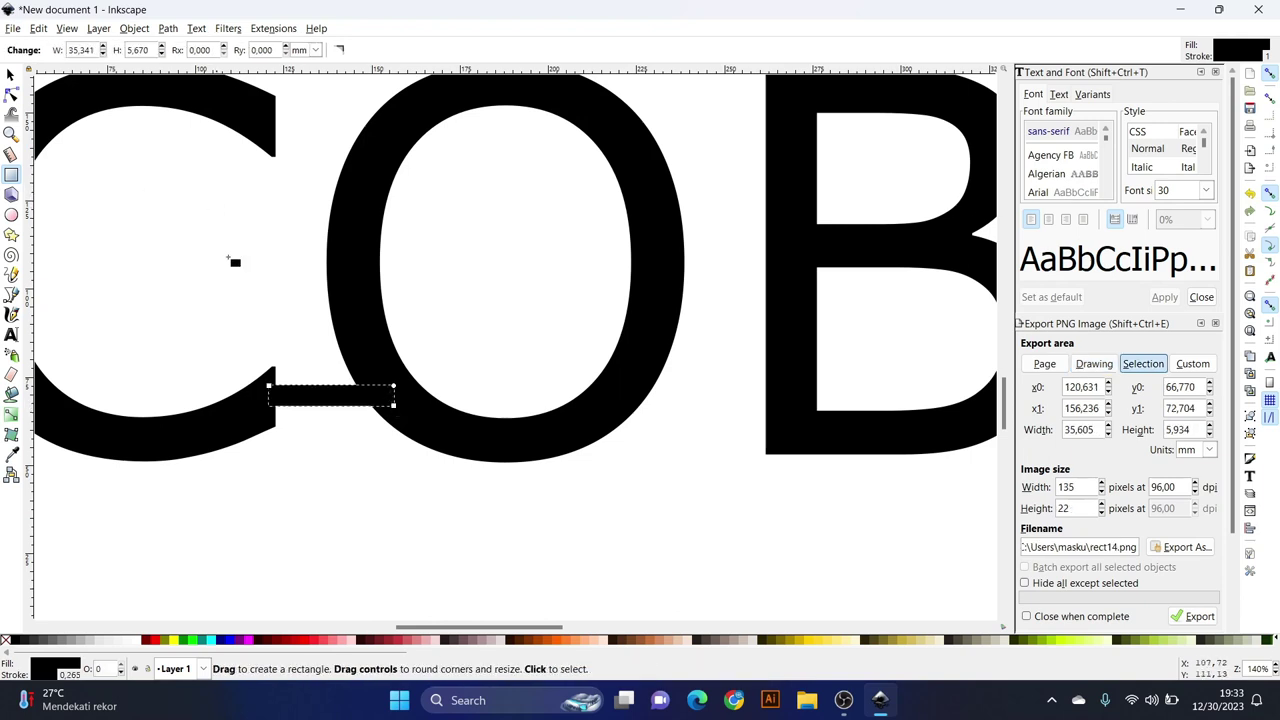
click(10, 78)
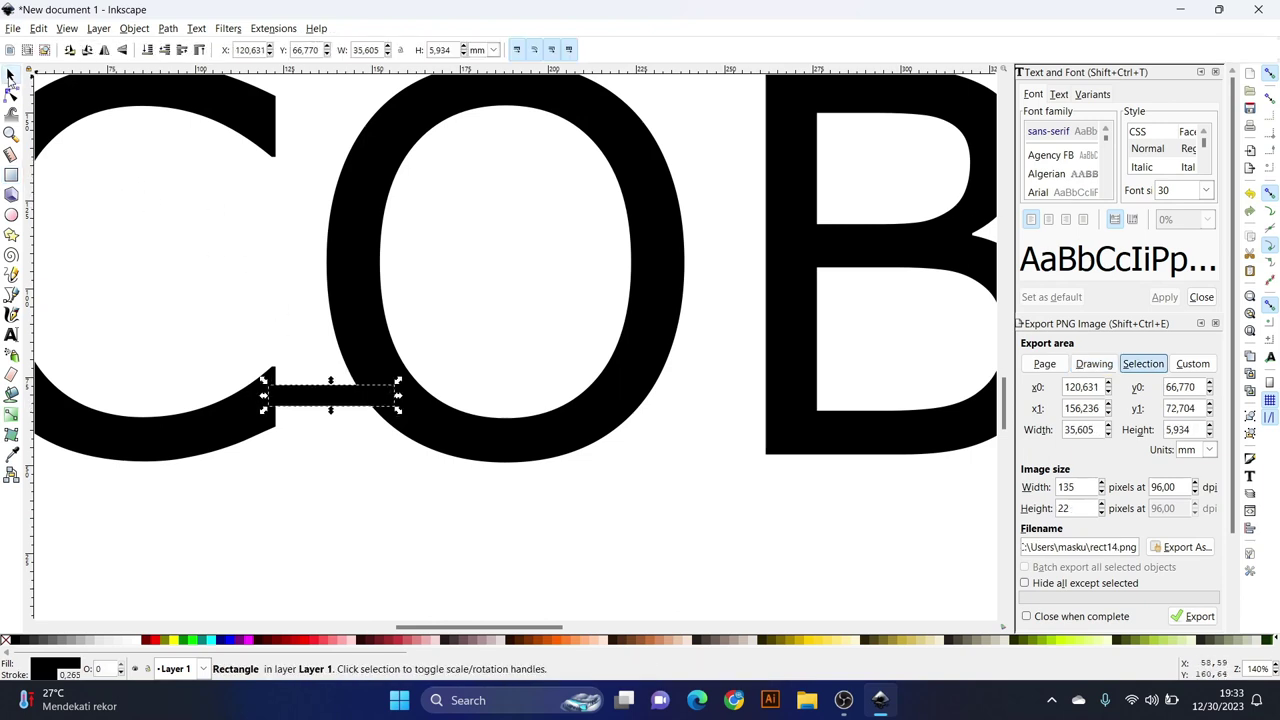
drag(331, 410, 332, 398)
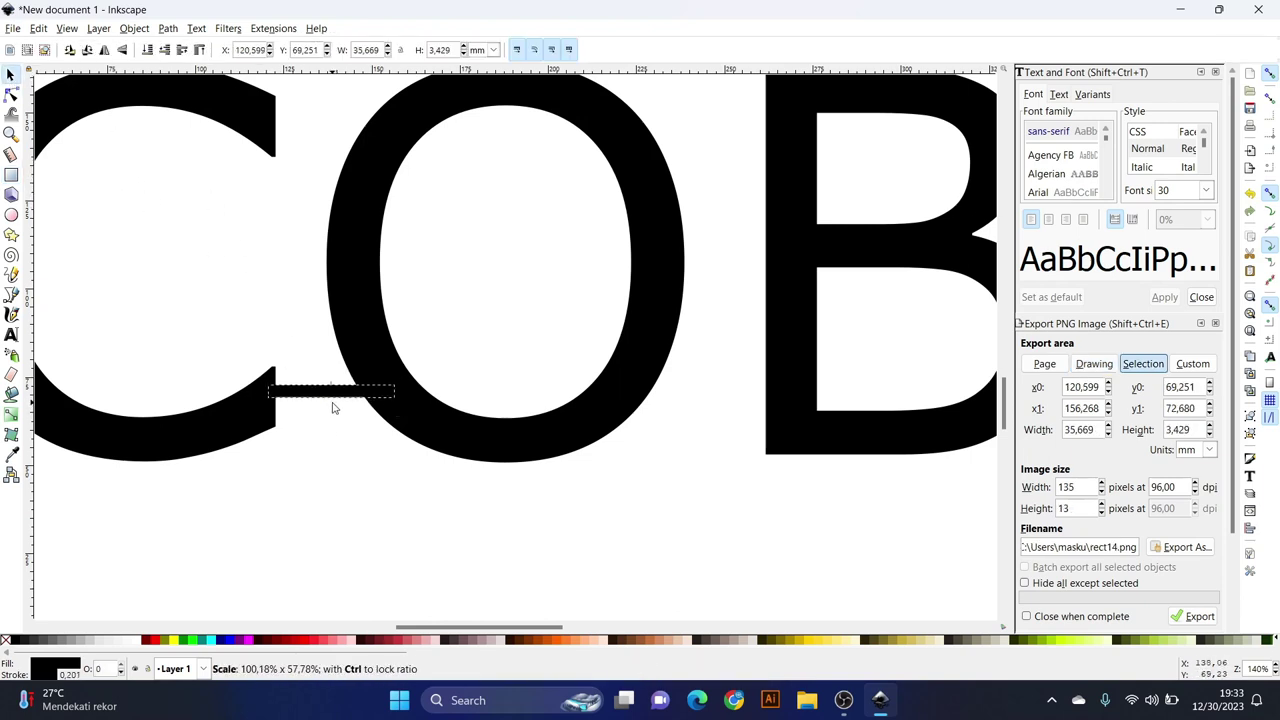
- Paste copies of the thin bar to bridge O to B and B to A at the baseline
scroll(241, 314, down, 2)
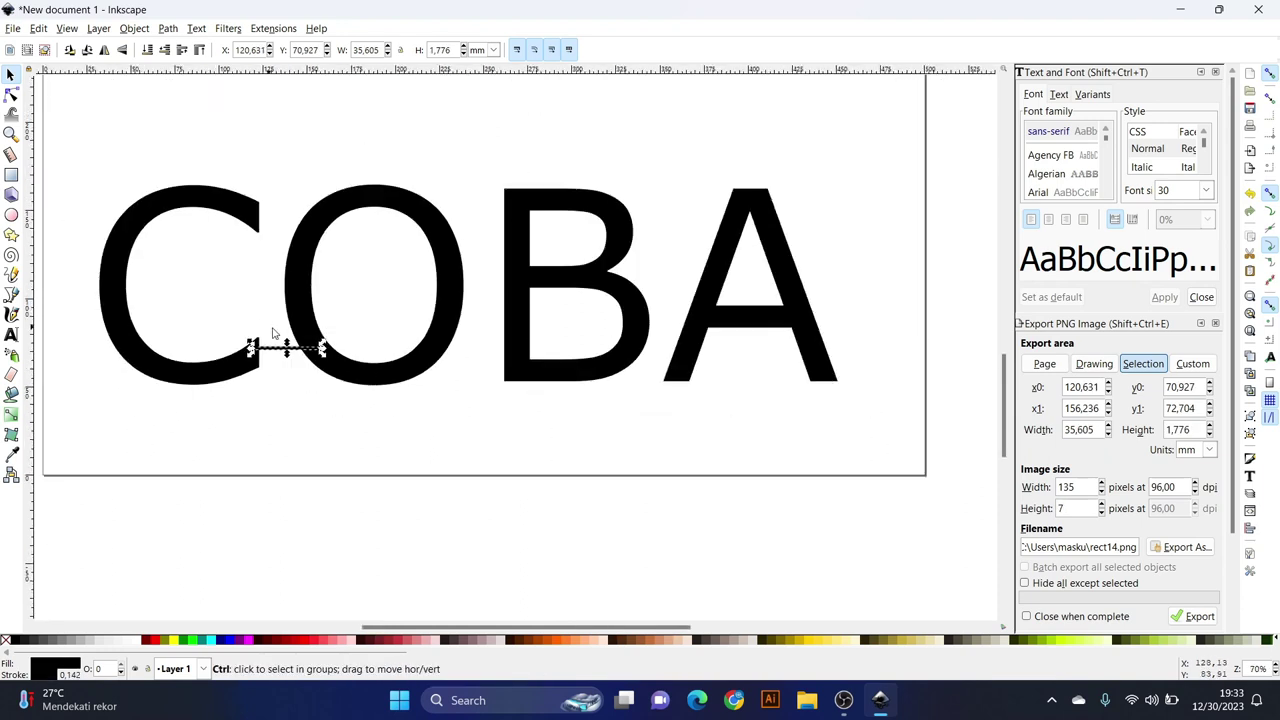
scroll(300, 340, up, 1)
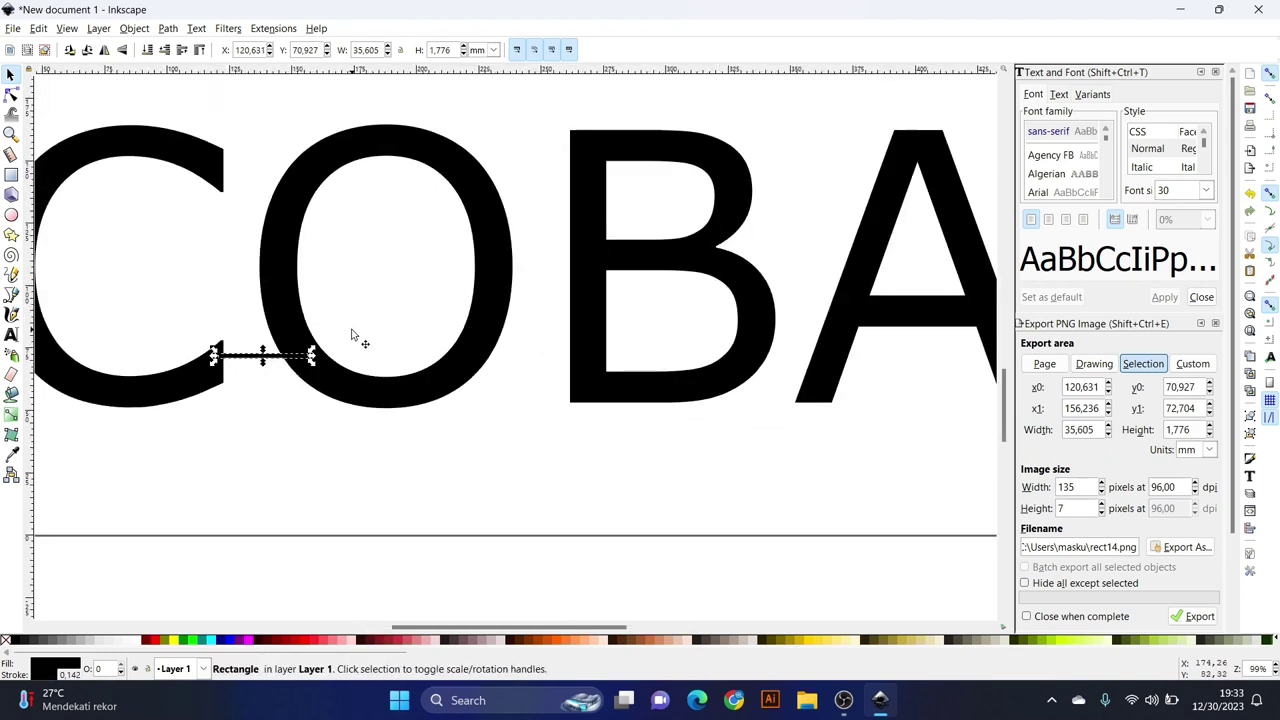
key(ctrl+v)
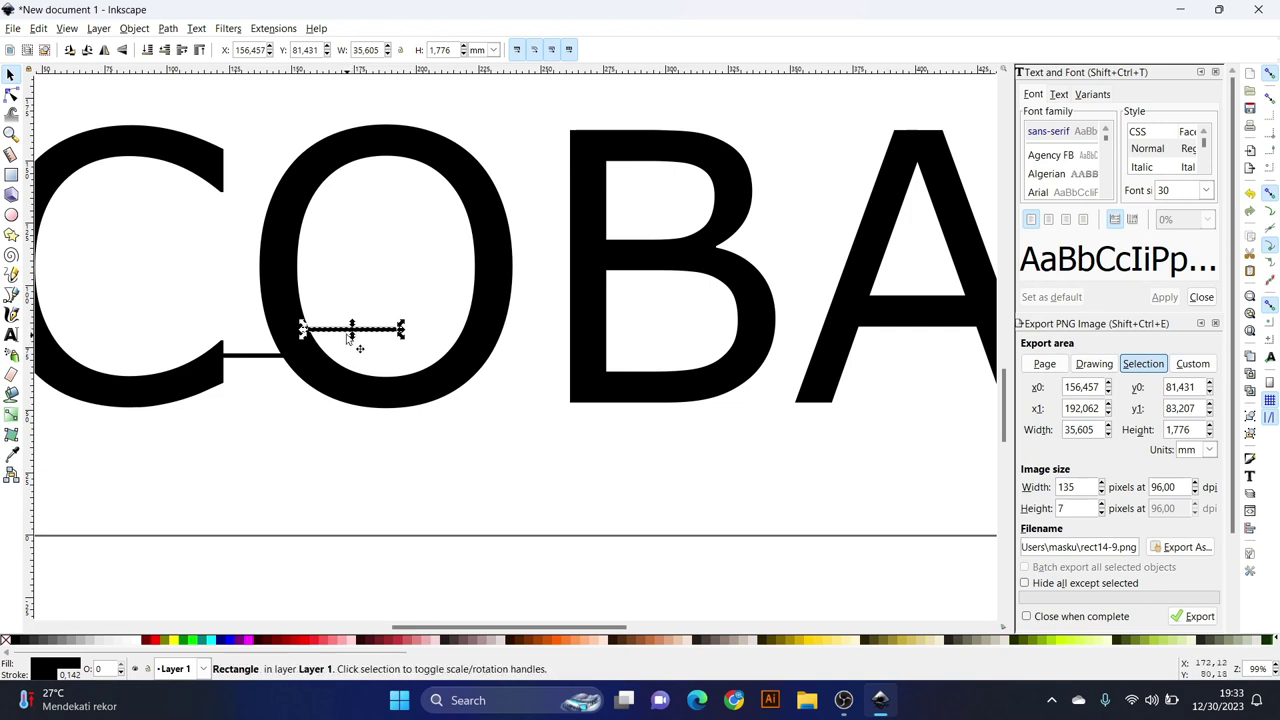
mouse_move(340, 335)
mouse_down()
mouse_move(570, 372)
mouse_move(525, 358)
mouse_move(537, 241)
mouse_move(522, 262)
mouse_up()
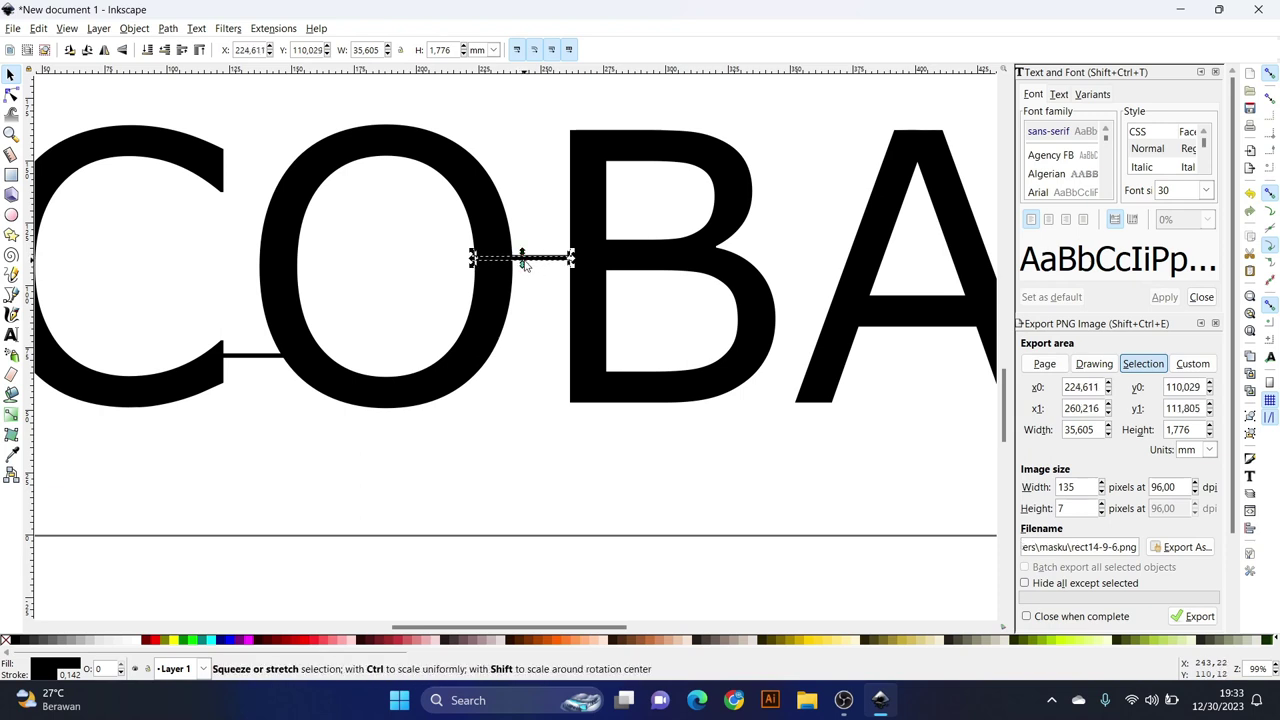
drag(581, 262, 790, 372)
key(Escape)
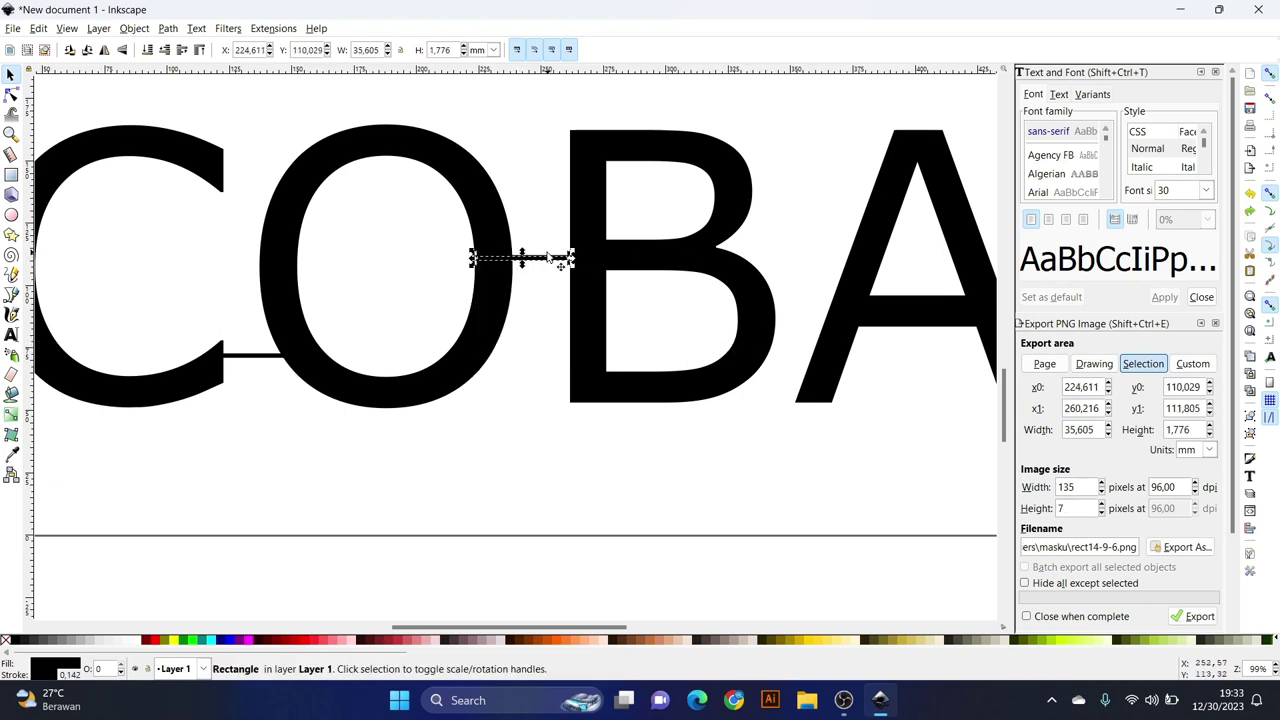
drag(548, 262, 800, 393)
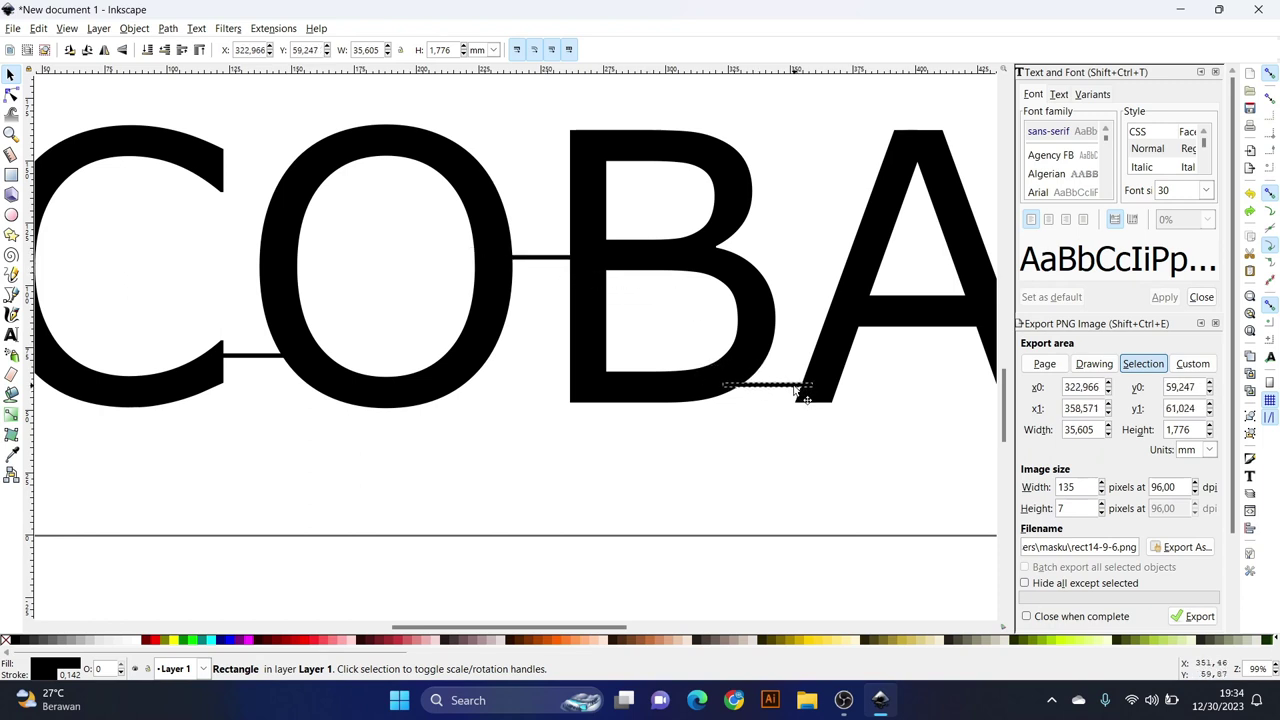
scroll(423, 323, down, 1)
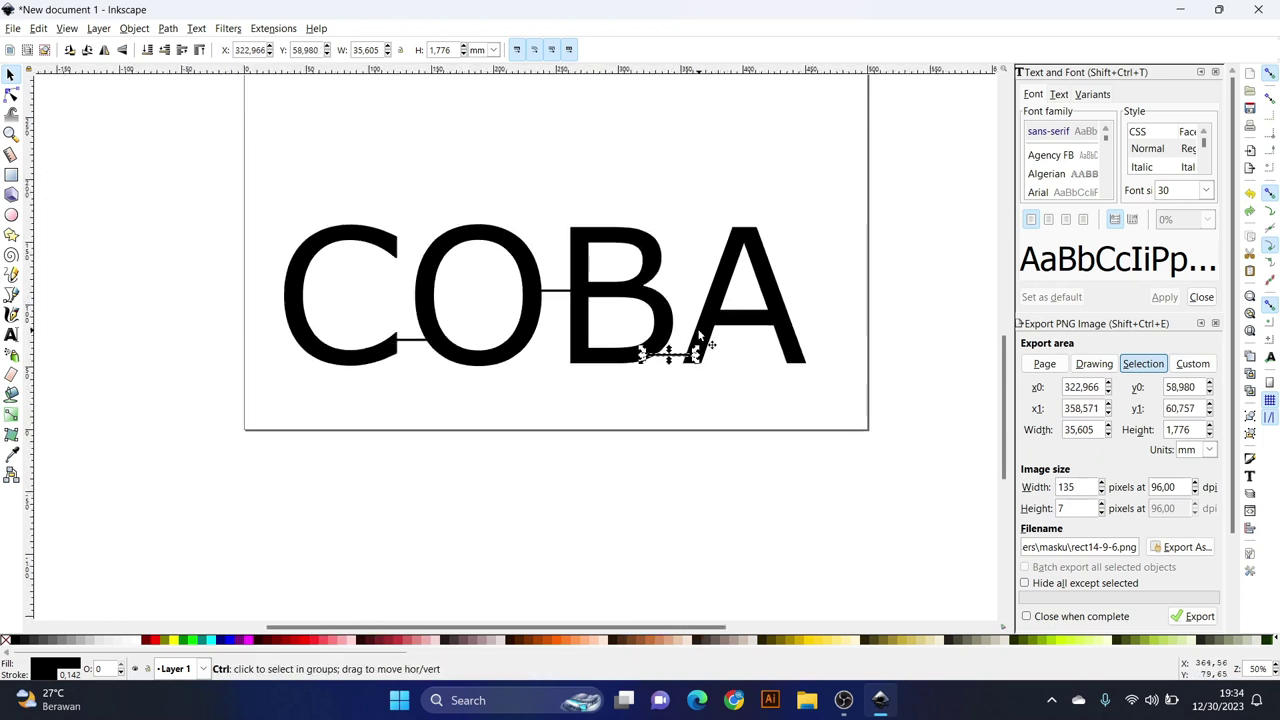
scroll(500, 330, down, 1)
scroll(544, 334, up, 1)
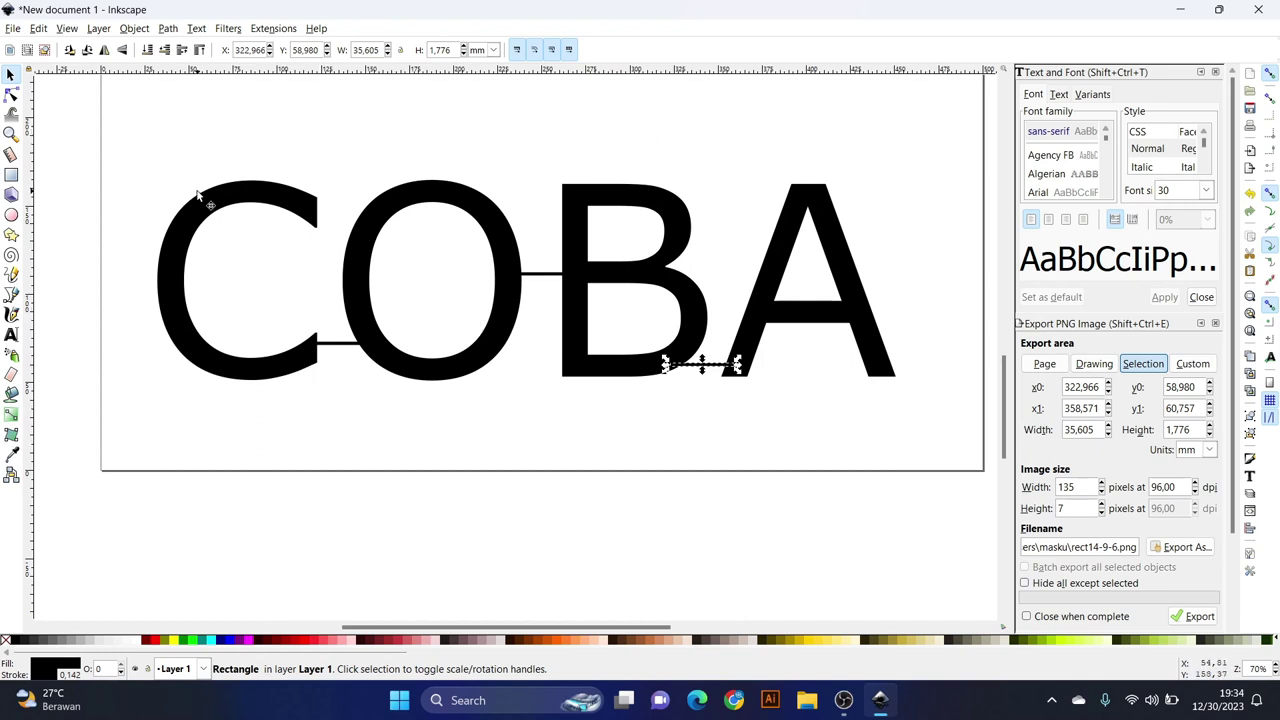
- Union the C–O bar with the COBA text into one path
click(339, 343)
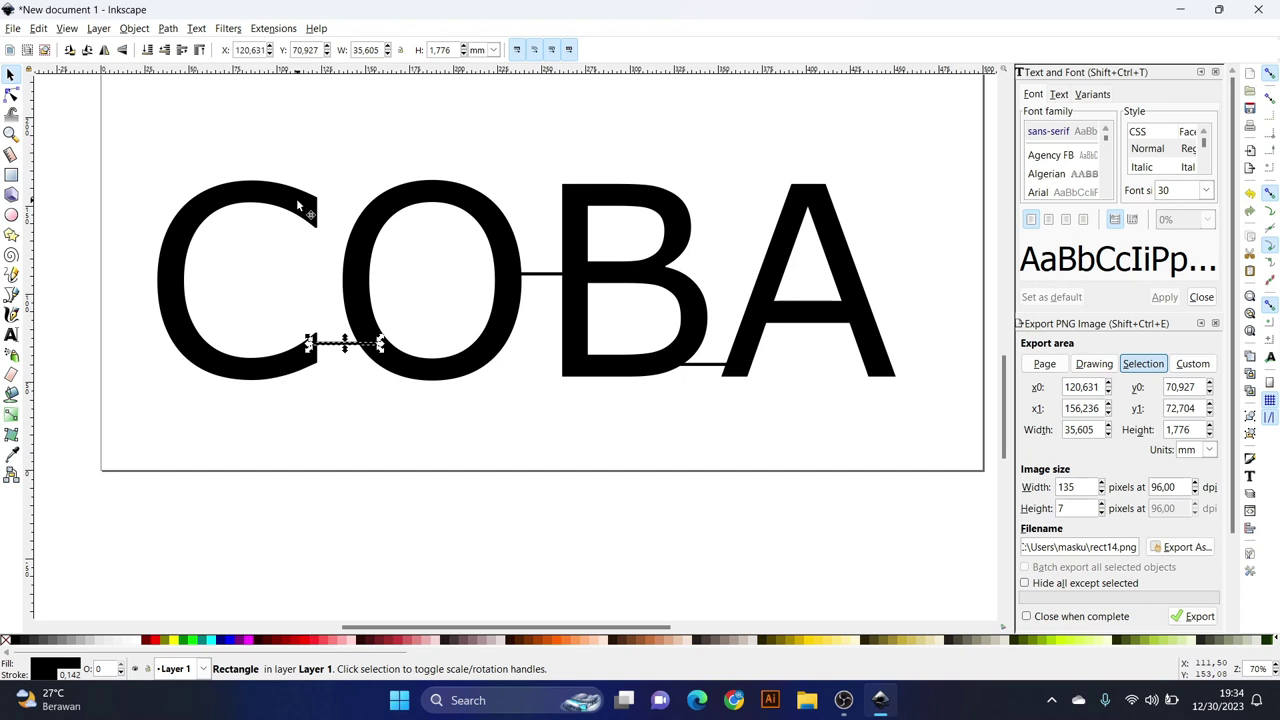
click(11, 94)
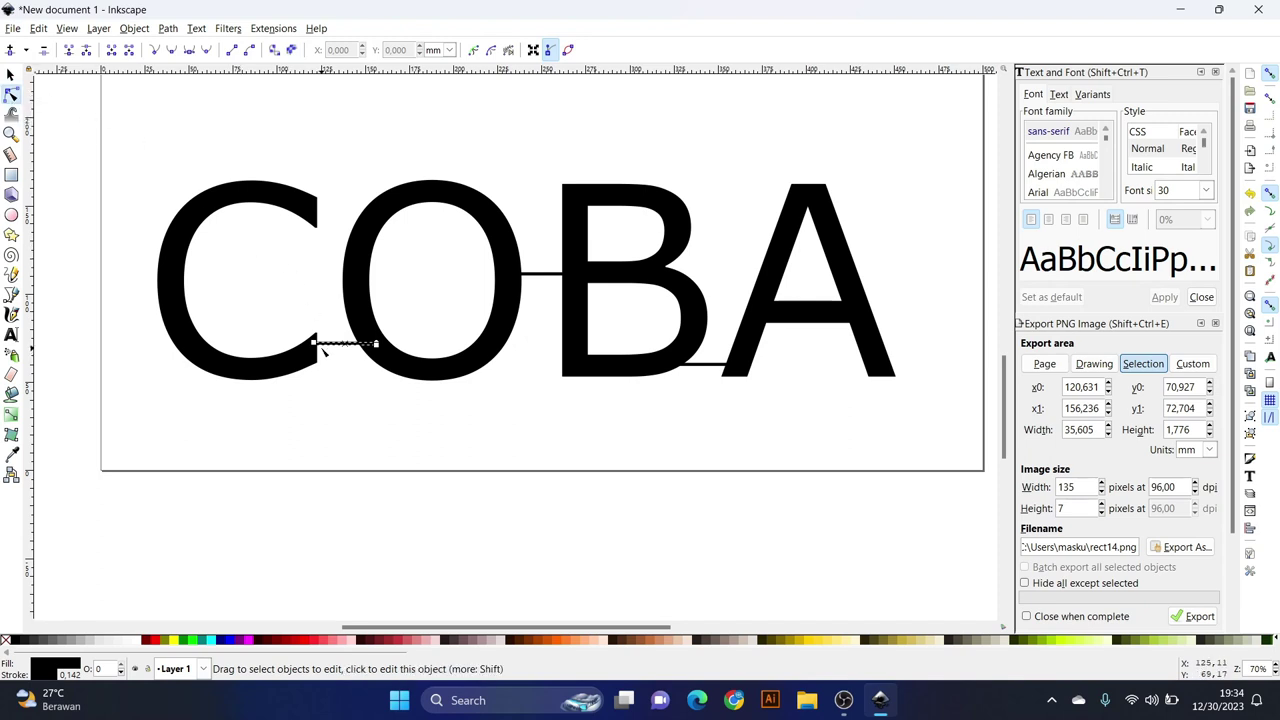
key(Escape)
click(327, 345)
shift+click(283, 371)
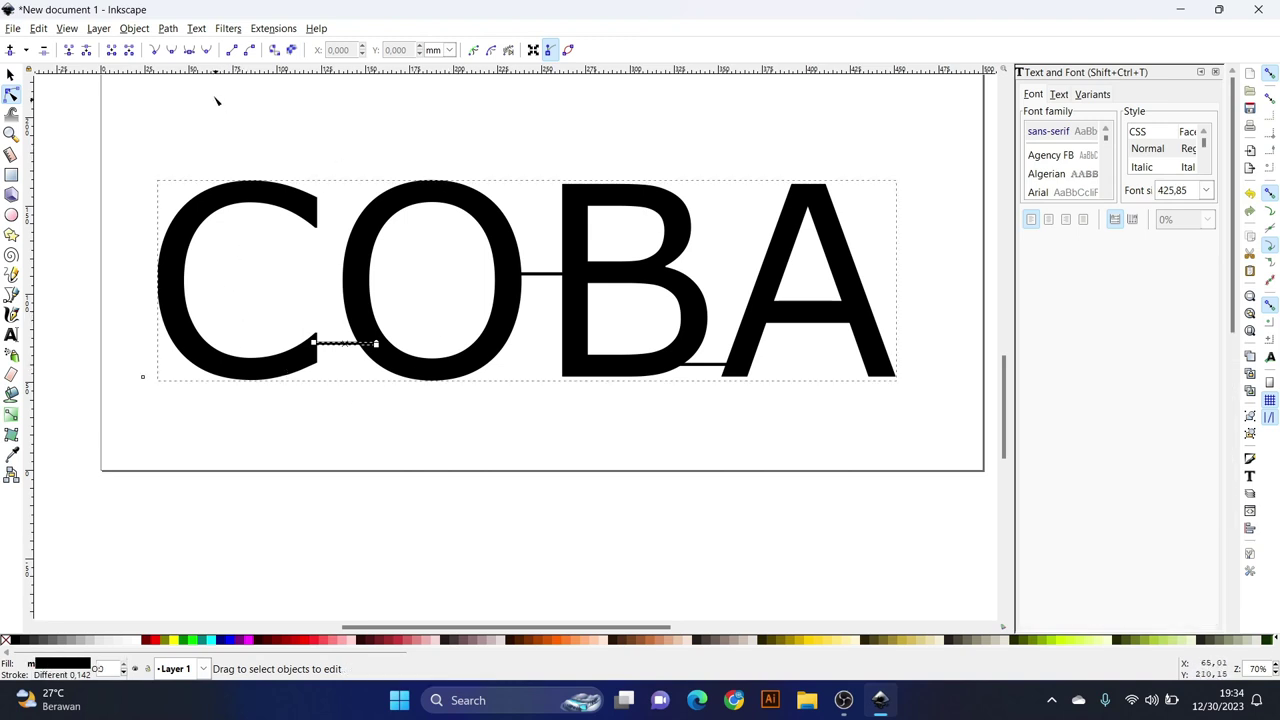
click(170, 30)
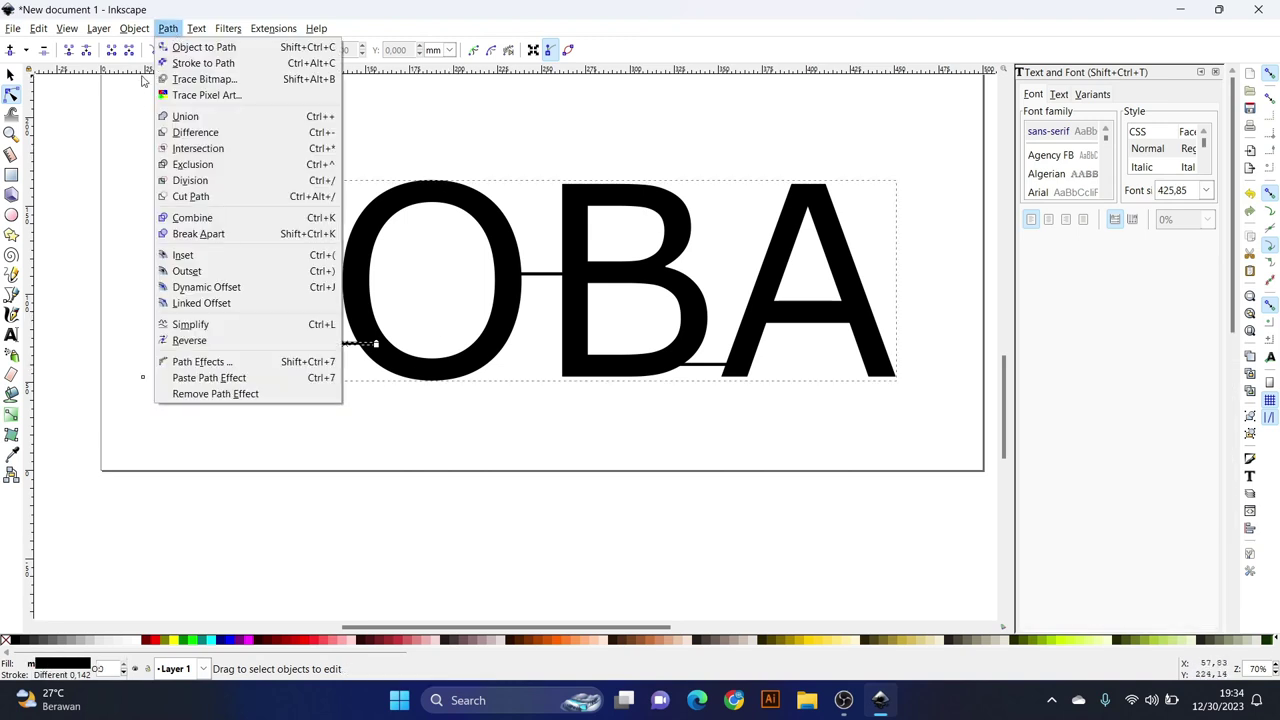
click(193, 118)
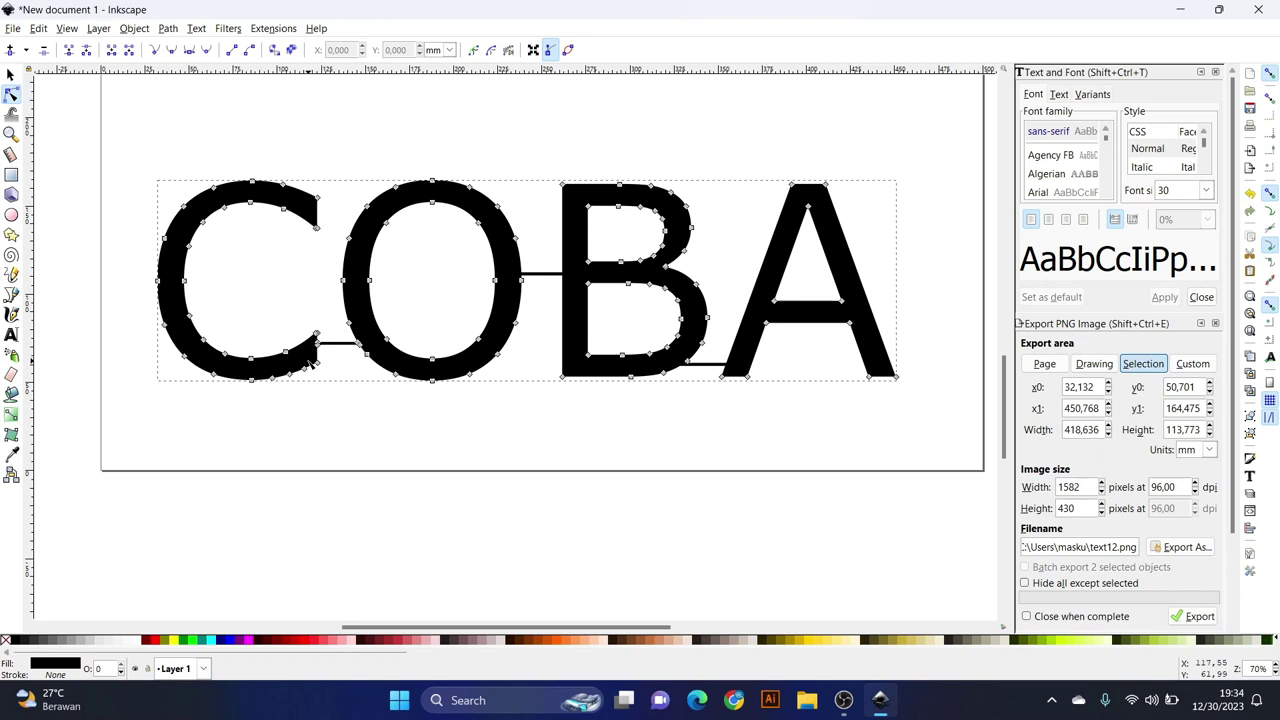
- Union the O–B and B–A bars into the letter path, then deselect
shift+click(540, 276)
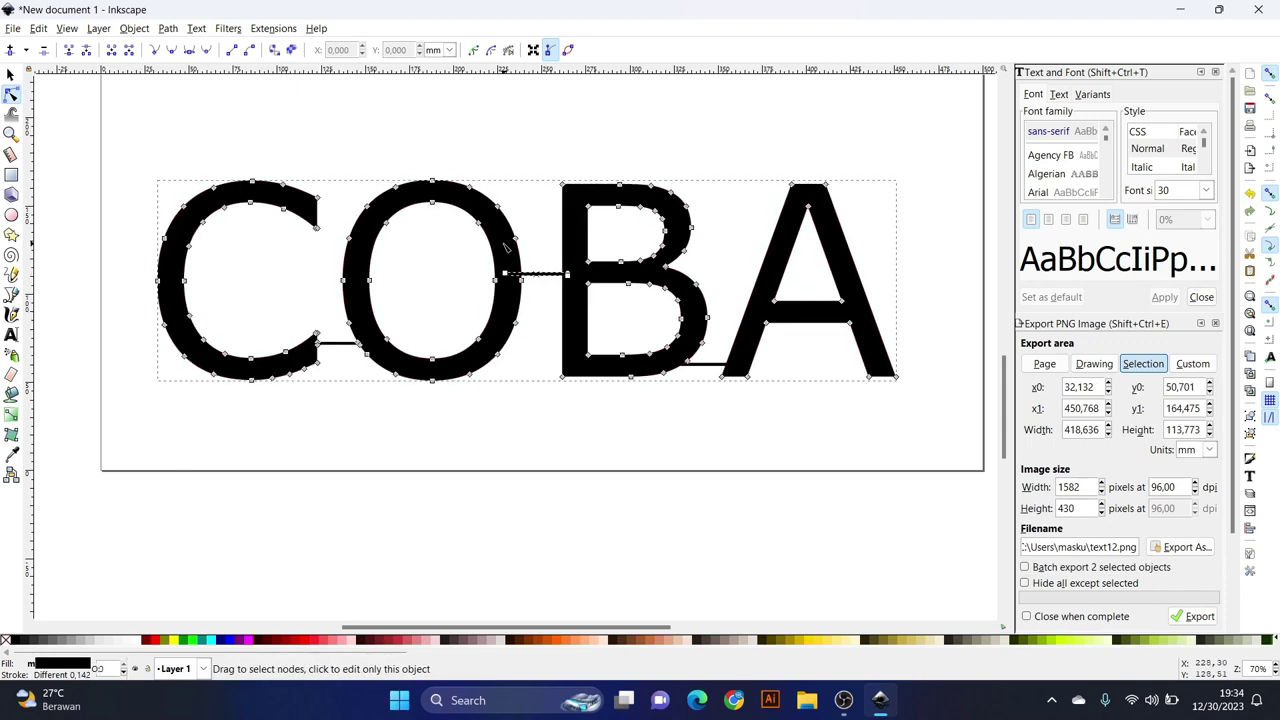
click(168, 28)
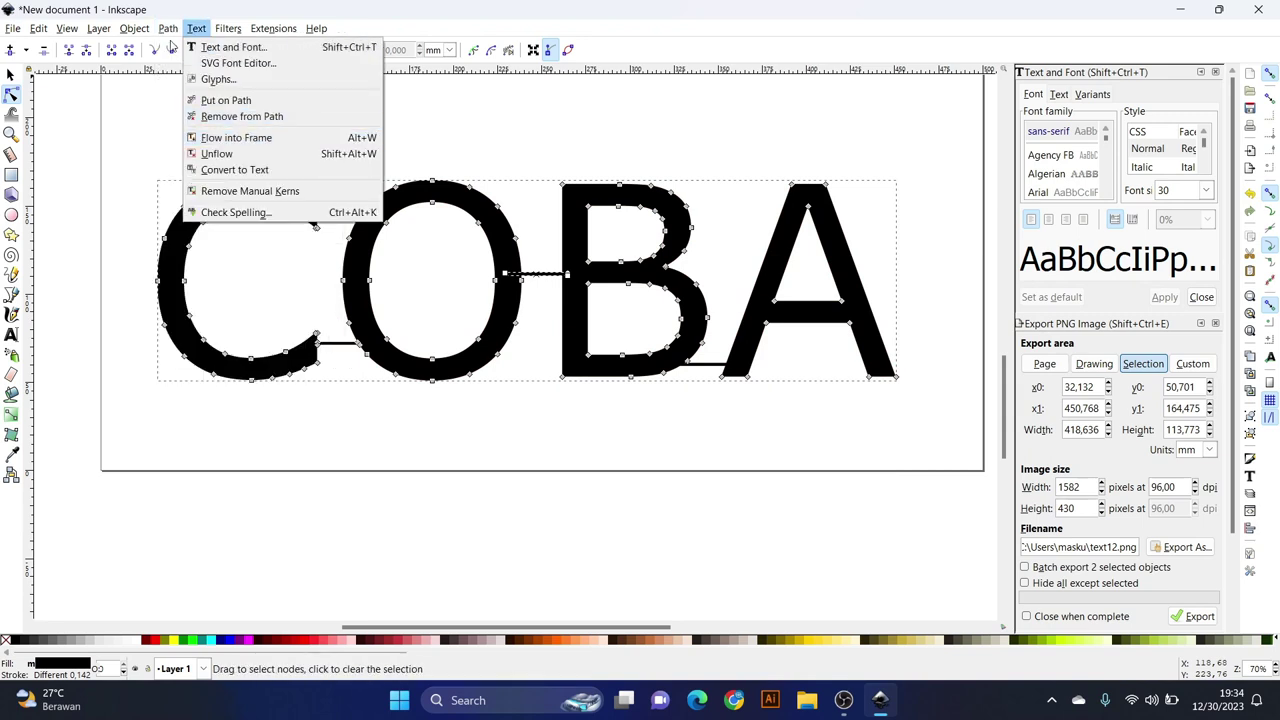
click(167, 119)
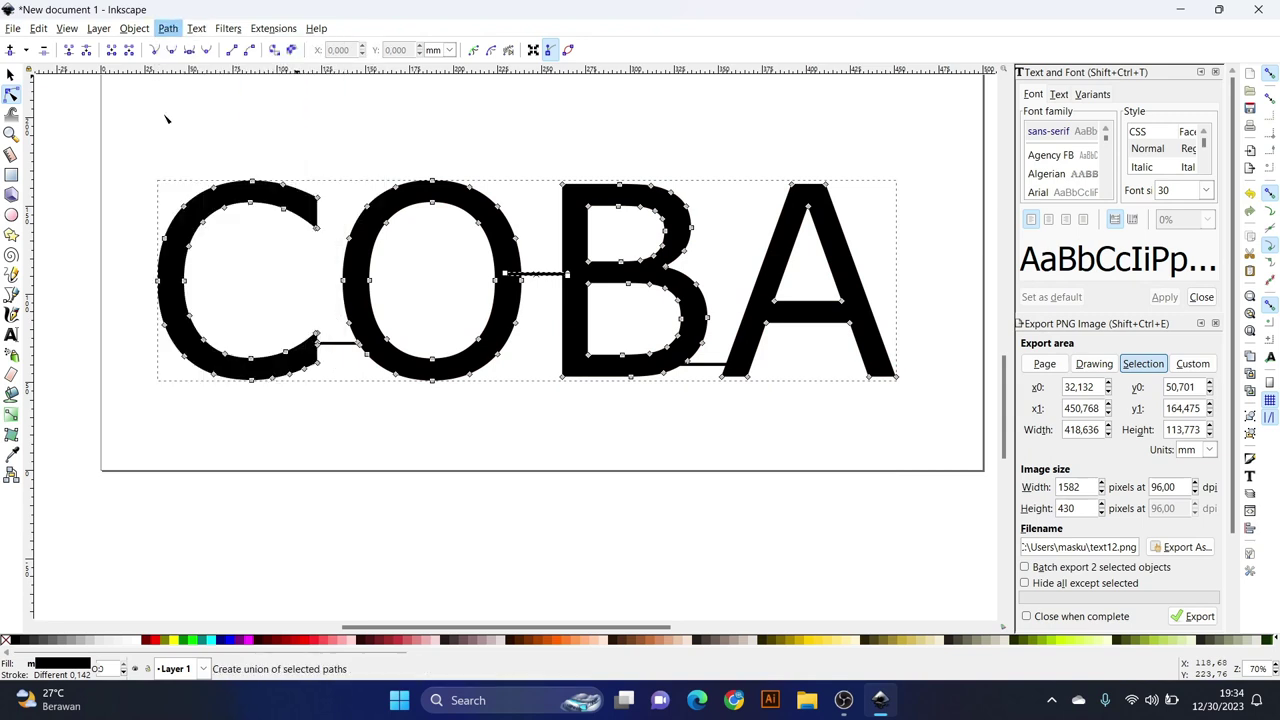
click(702, 364)
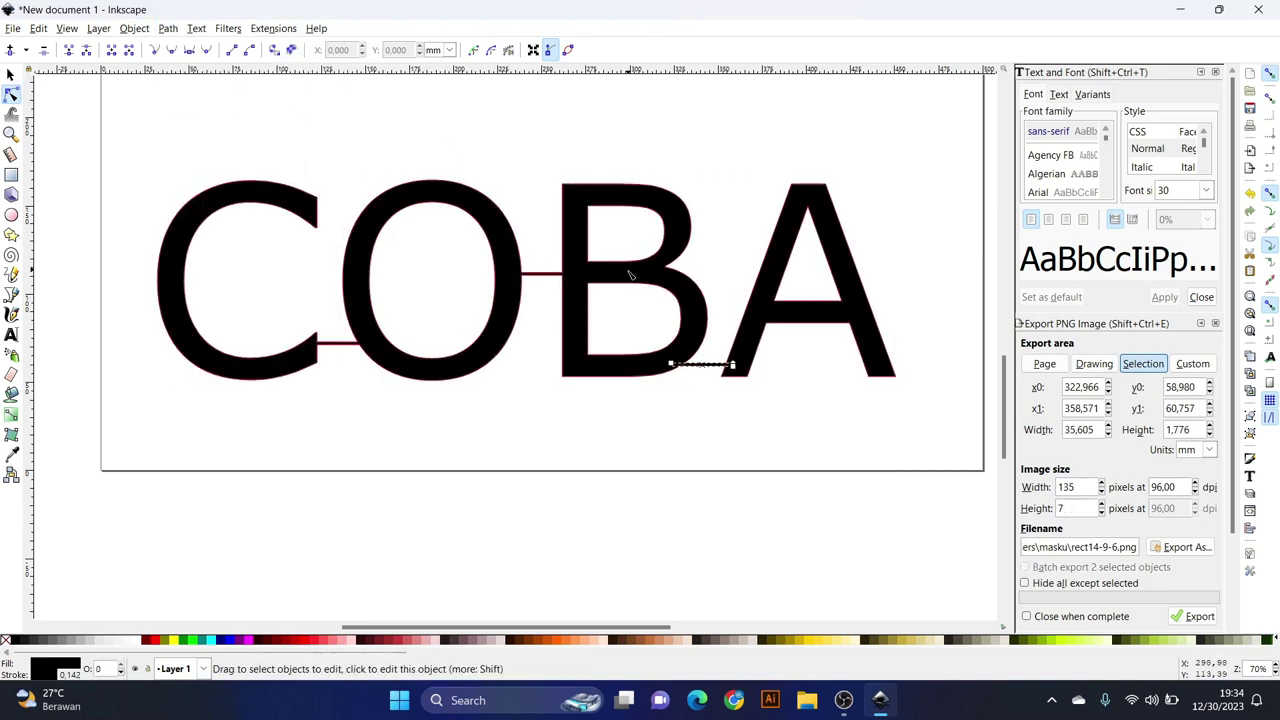
key(ctrl+a)
click(168, 28)
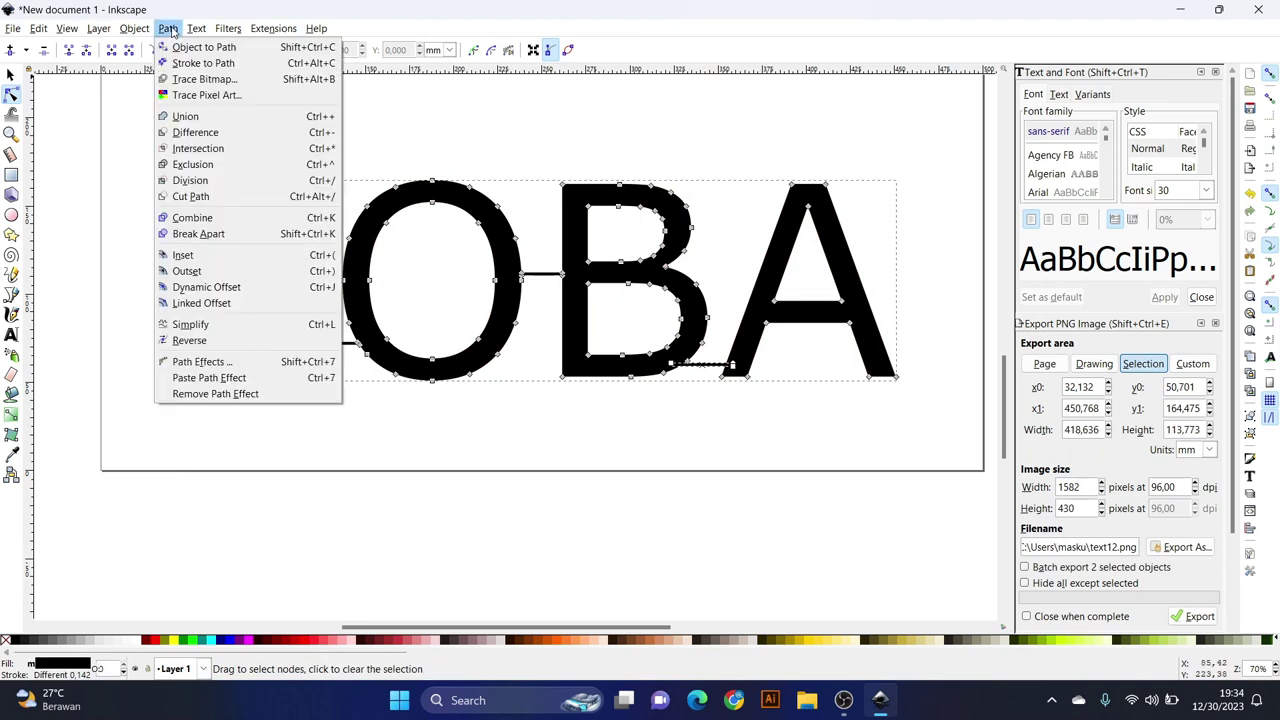
click(190, 117)
ctrl+scroll(300, 260, down, 2)
ctrl+scroll(440, 310, up, 1)
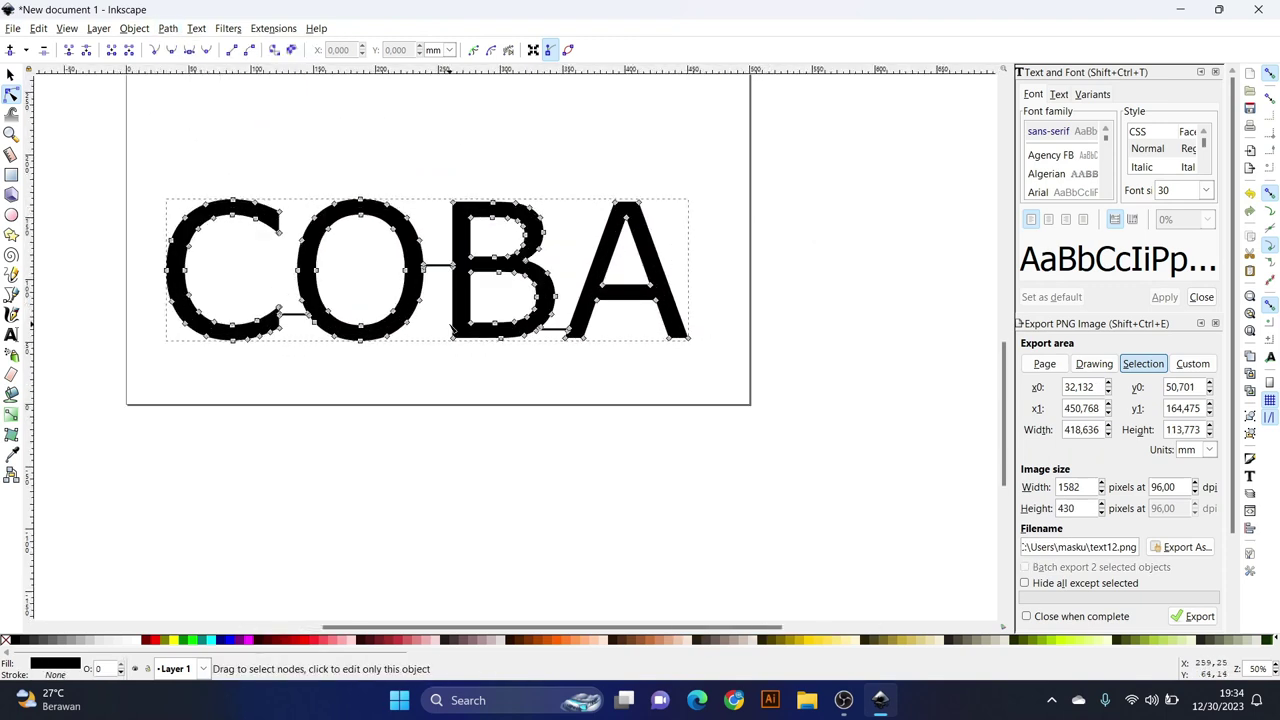
click(380, 392)
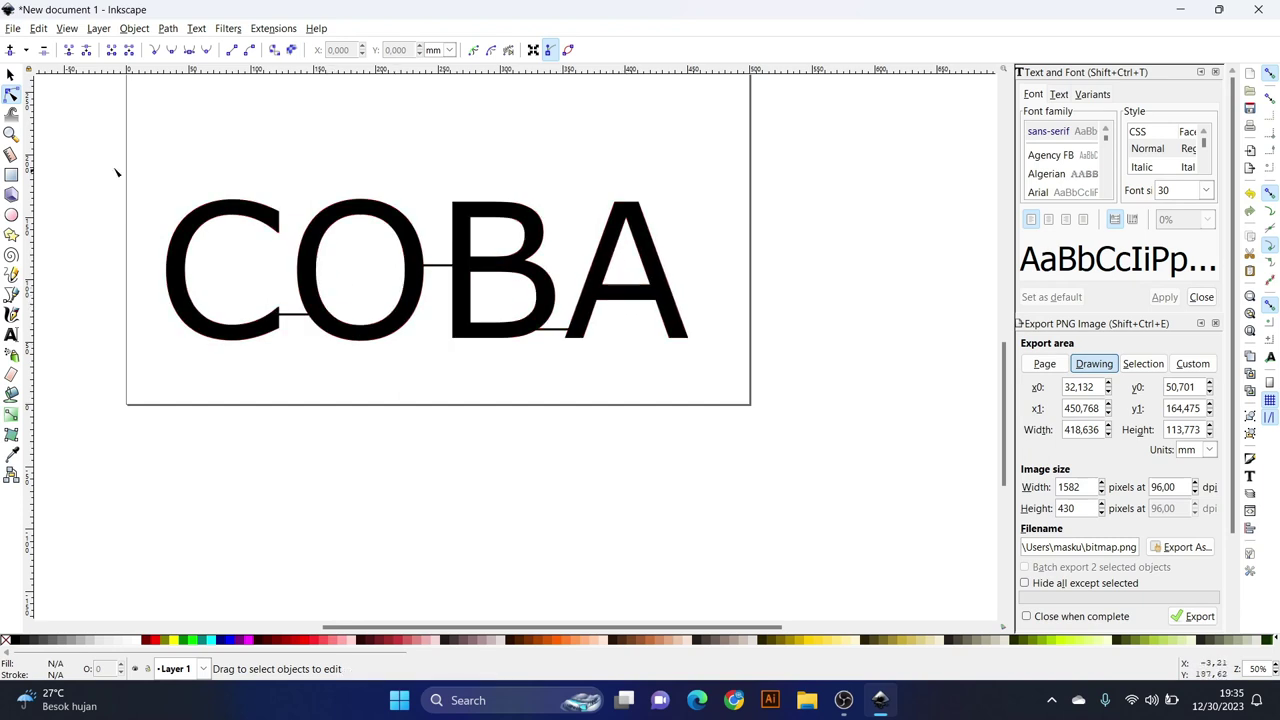
- Draw a thin vertical bar across the bottom of the O
click(11, 175)
ctrl+scroll(355, 343, up, 1)
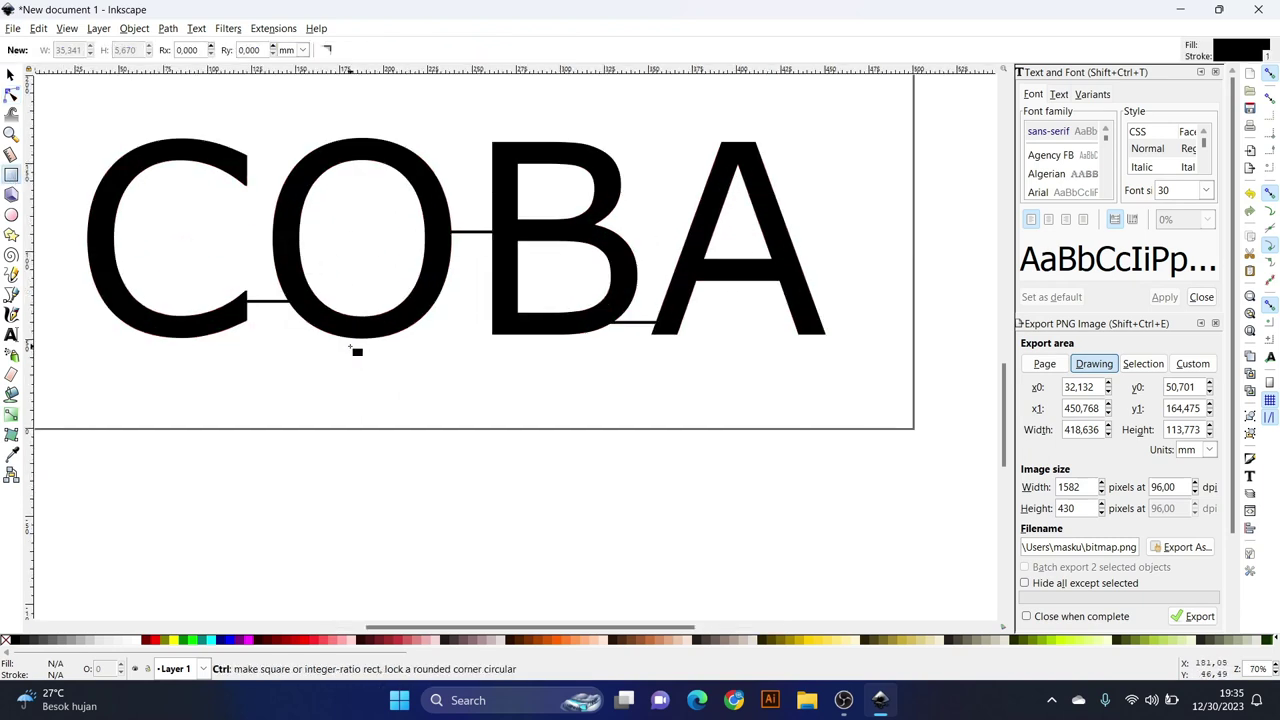
ctrl+scroll(355, 343, up, 1)
drag(355, 290, 357, 358)
key(s)
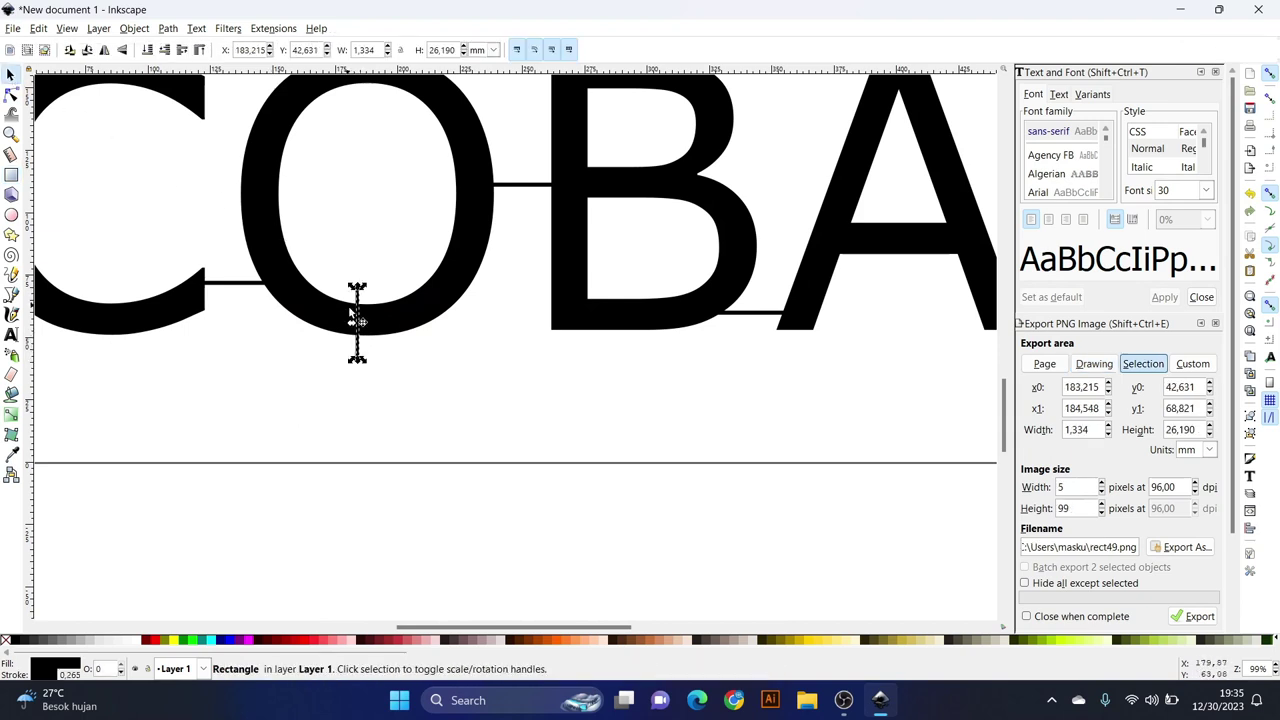
drag(358, 322, 369, 321)
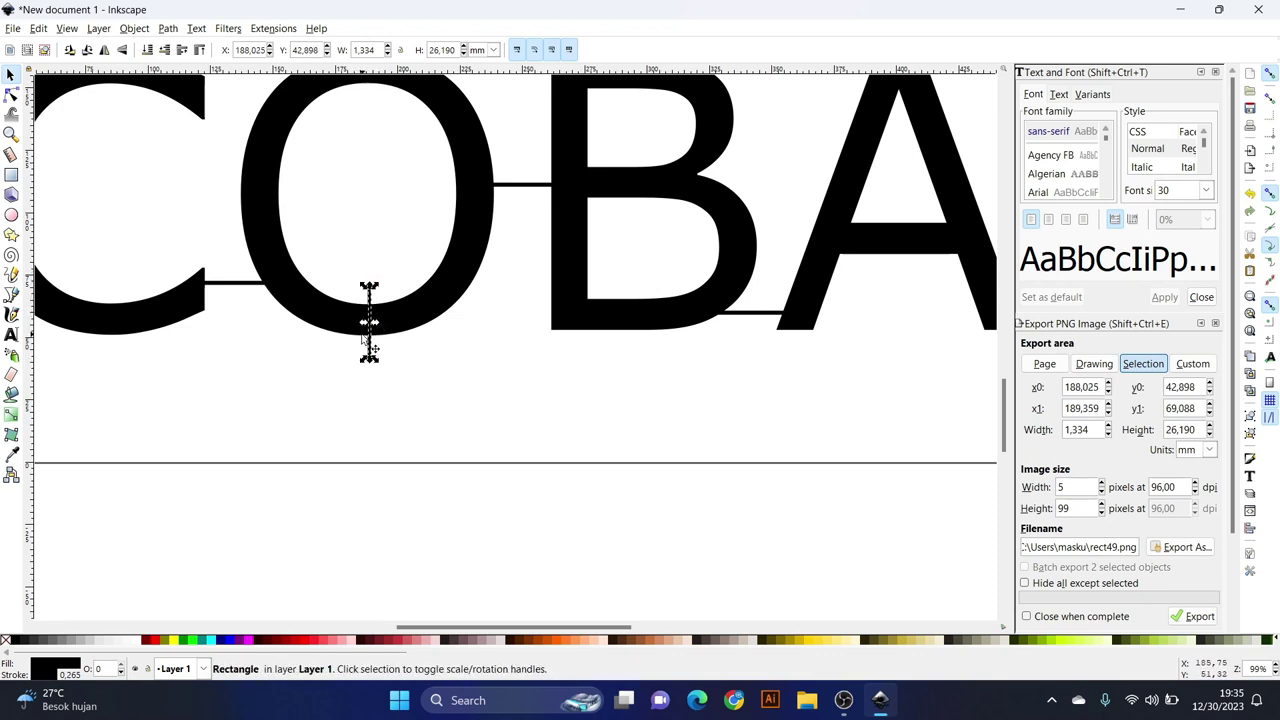
scroll(491, 224, down, 1)
scroll(491, 224, up, 1)
ctrl+scroll(628, 205, down, 1)
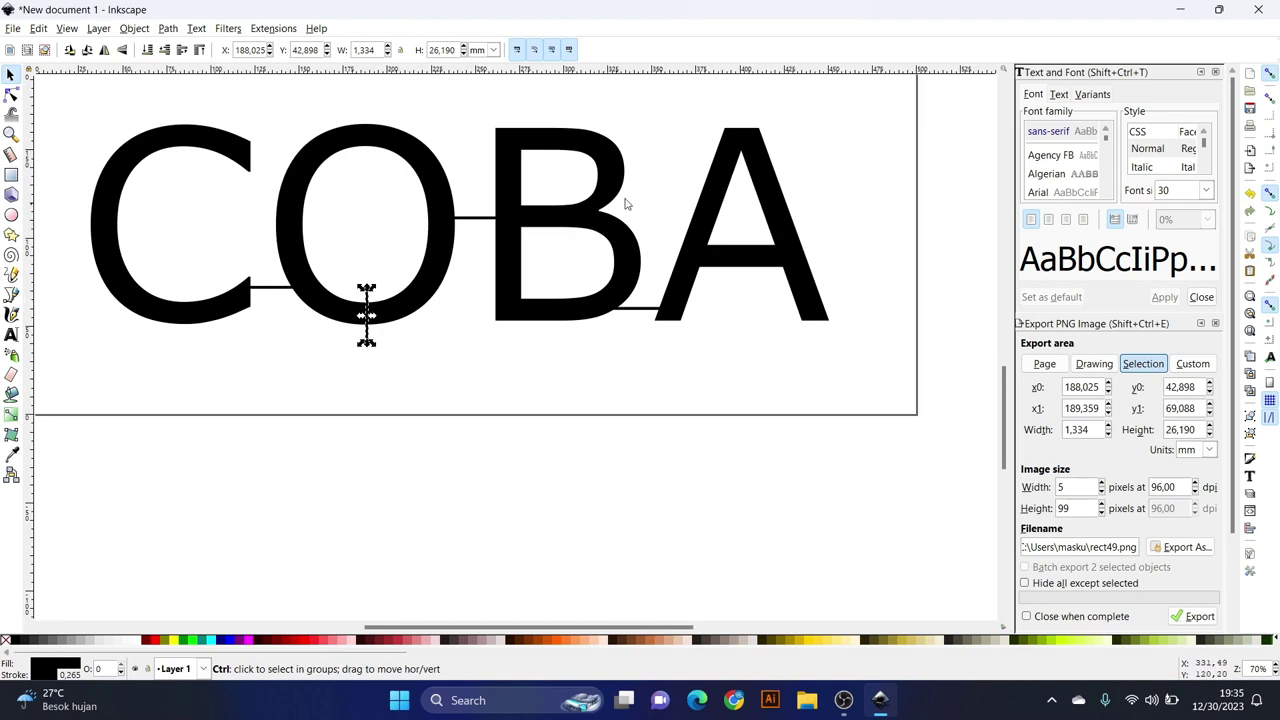
ctrl+scroll(640, 180, up, 1)
ctrl+scroll(591, 160, down, 1)
ctrl+scroll(591, 160, up, 1)
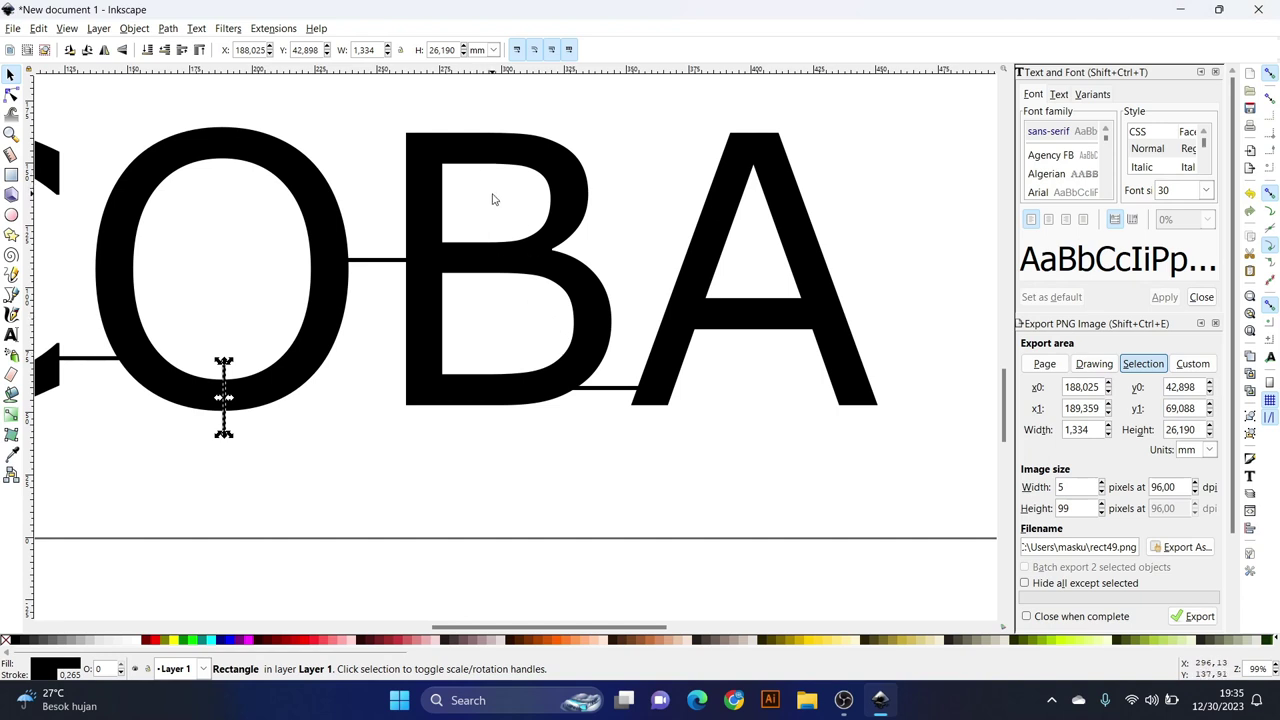
- Copy the vertical bar onto the A's crossbar and the bottom and top of the B
key(ctrl)
key(ctrl)
key(ctrl+d)
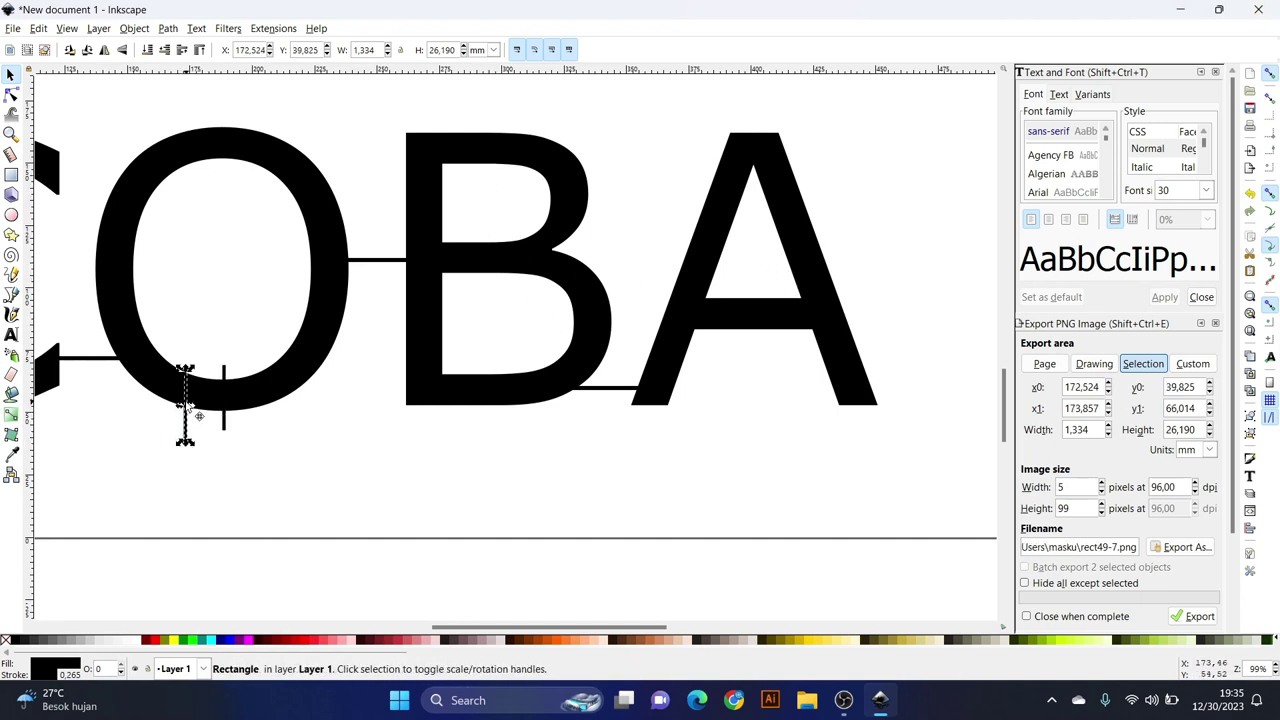
mouse_move(185, 410)
mouse_down()
mouse_move(692, 318)
mouse_move(768, 320)
mouse_up()
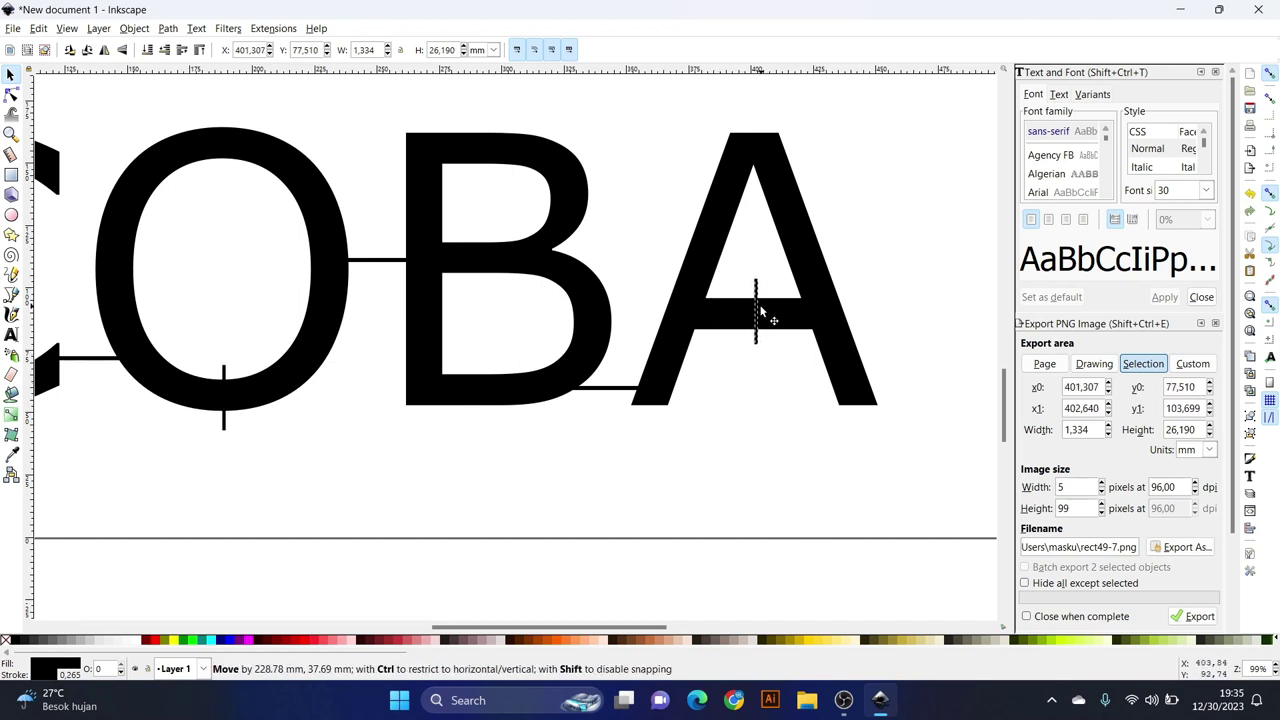
key(ctrl+v)
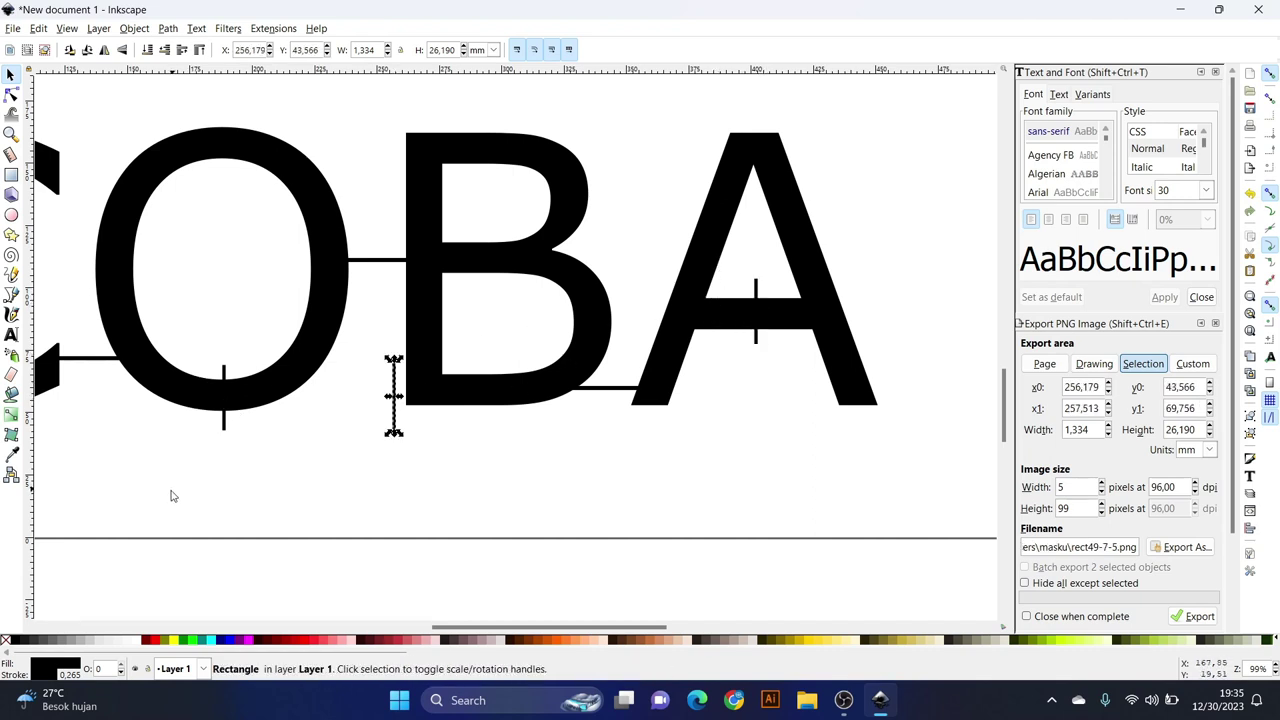
drag(411, 394, 494, 388)
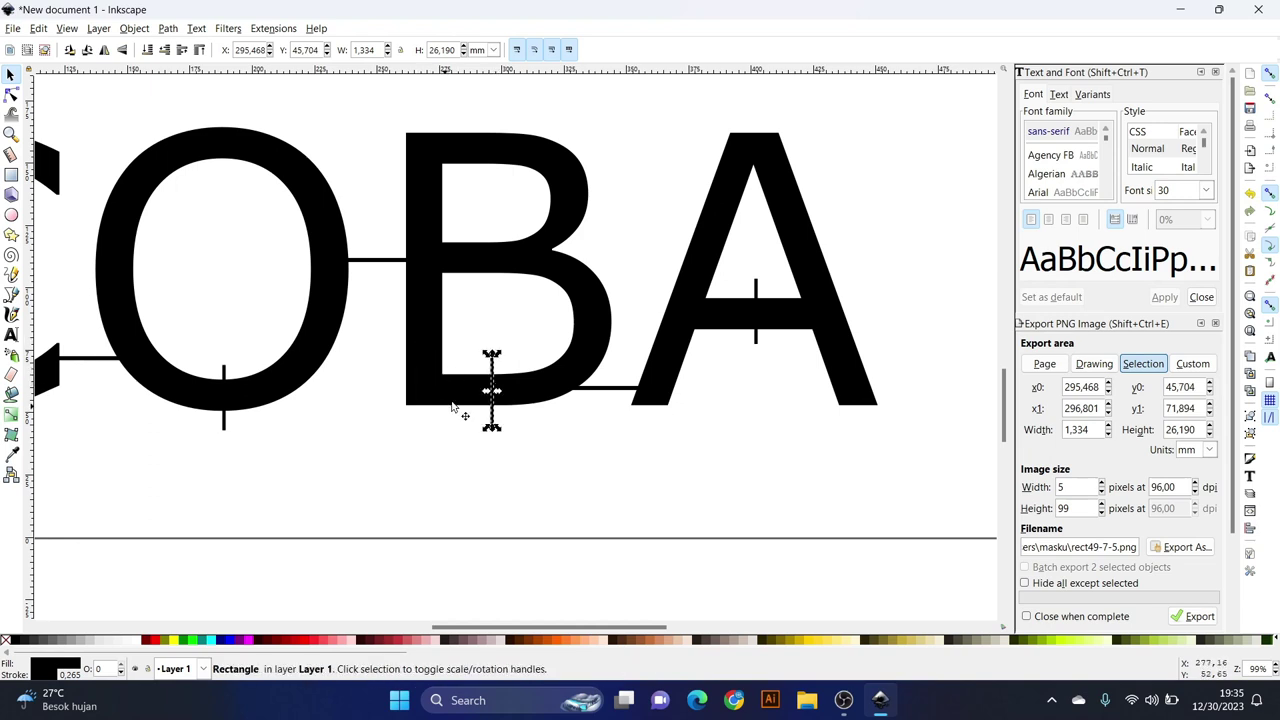
key(ctrl)
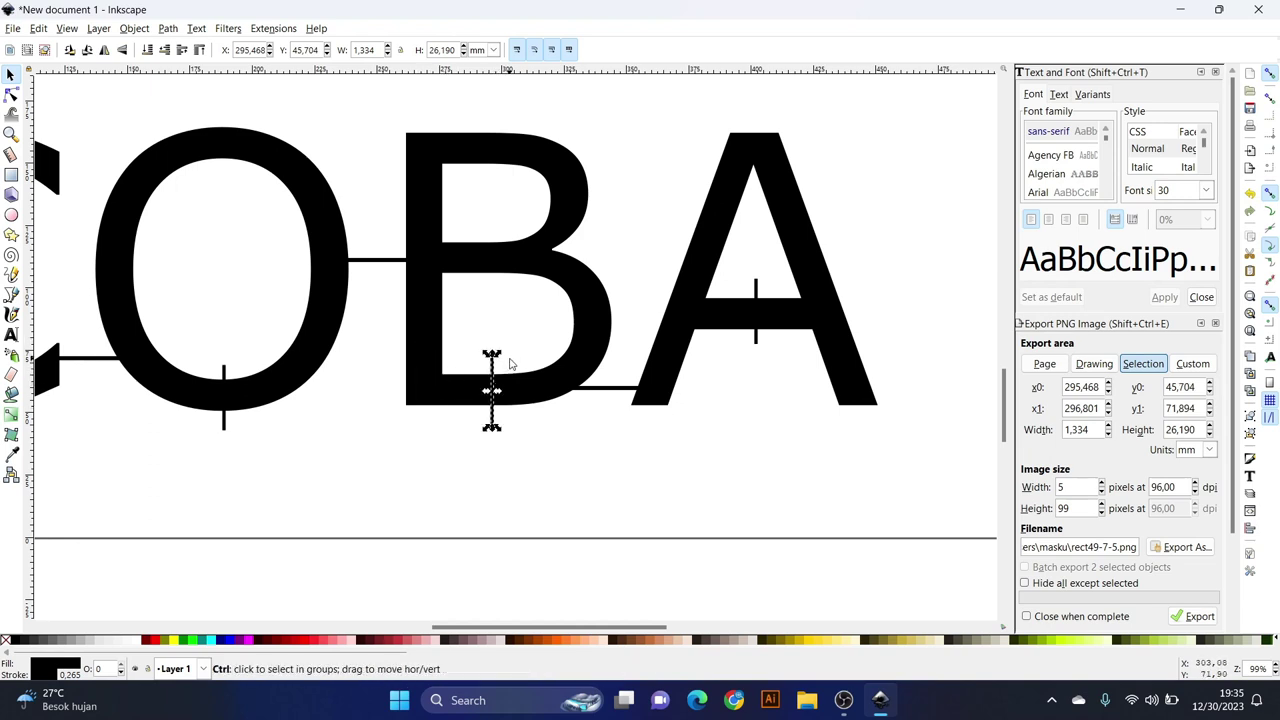
key(ctrl+v)
drag(511, 358, 490, 148)
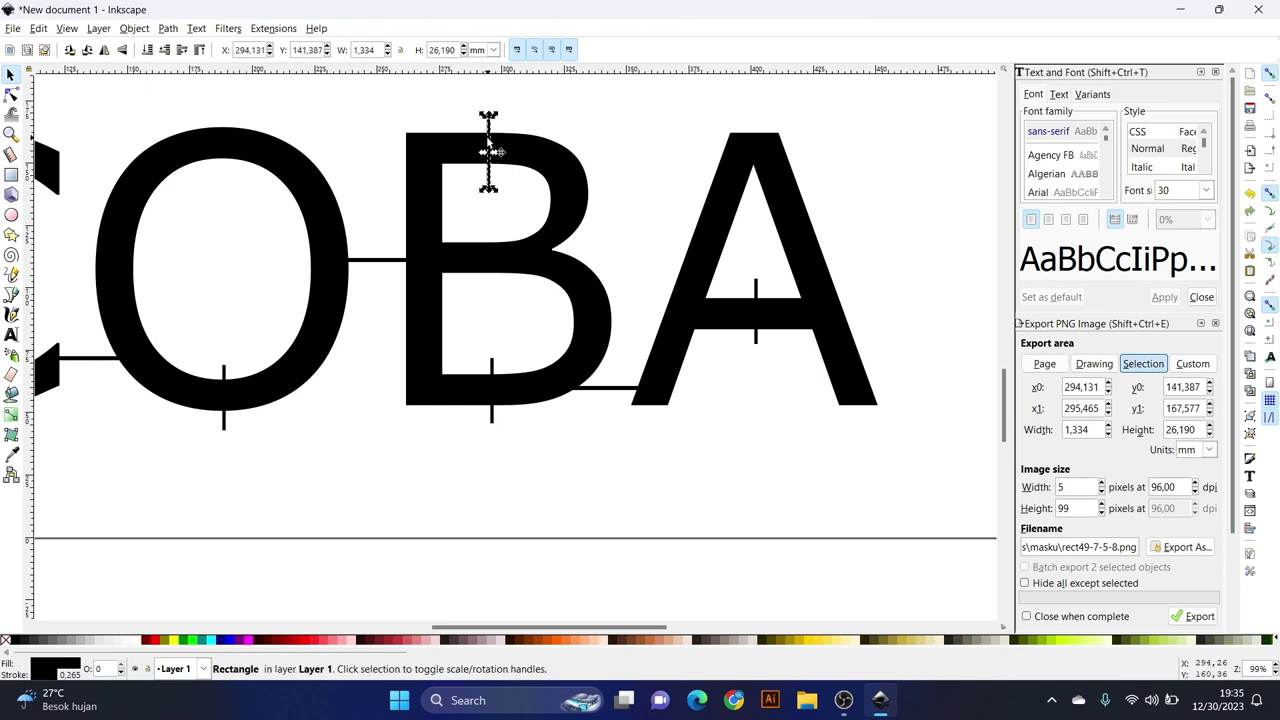
key(ctrl)
scroll(586, 257, down, 2)
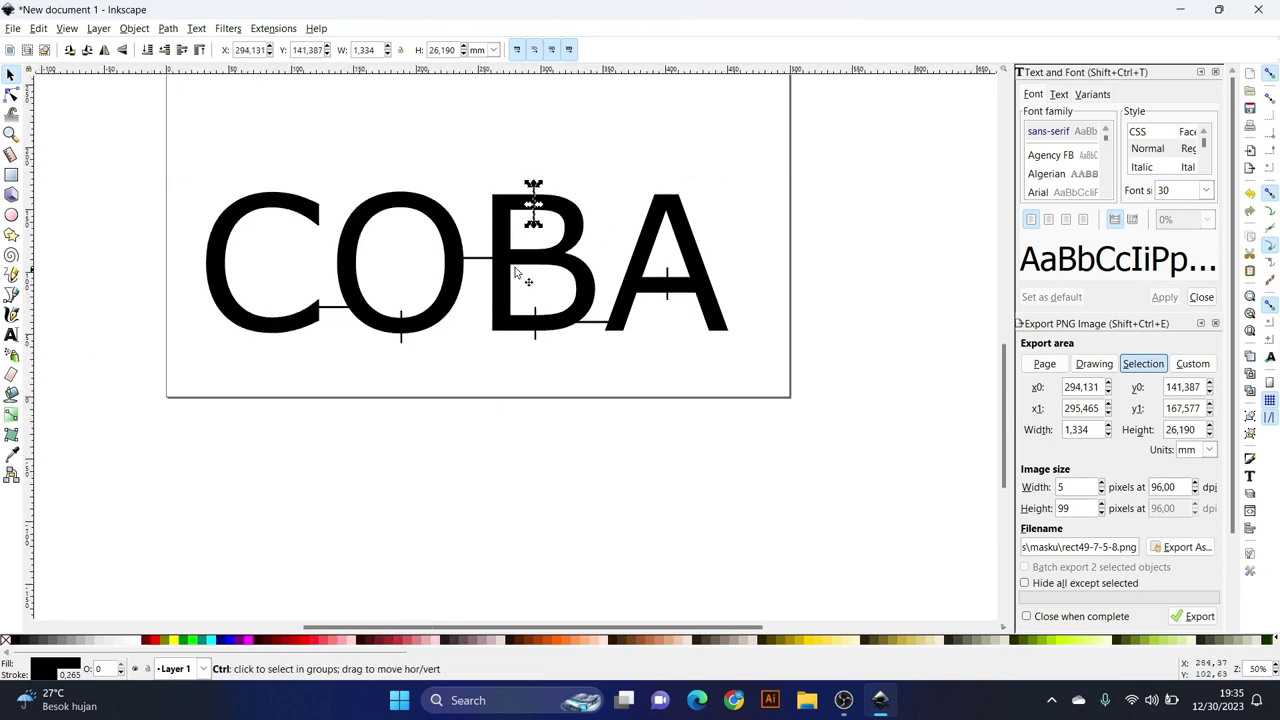
scroll(500, 270, up, 1)
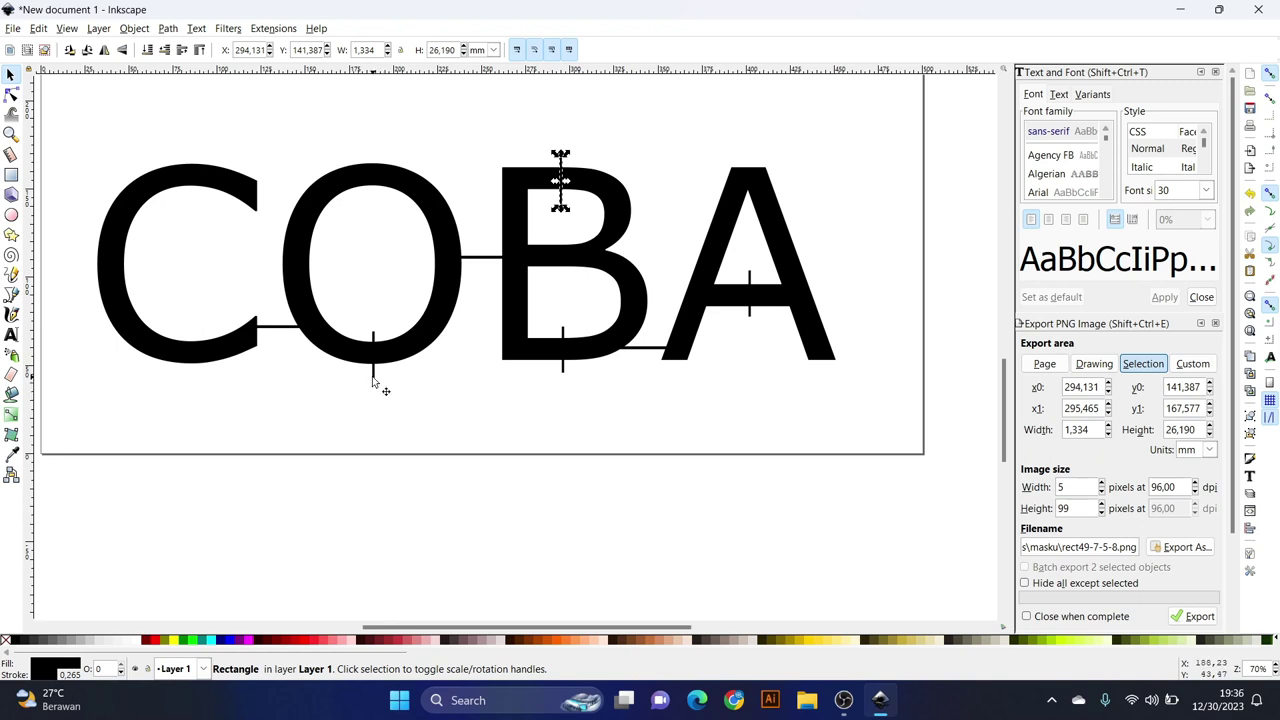
- Cut the vertical bar under the O out of the letters with Path > Difference
click(373, 380)
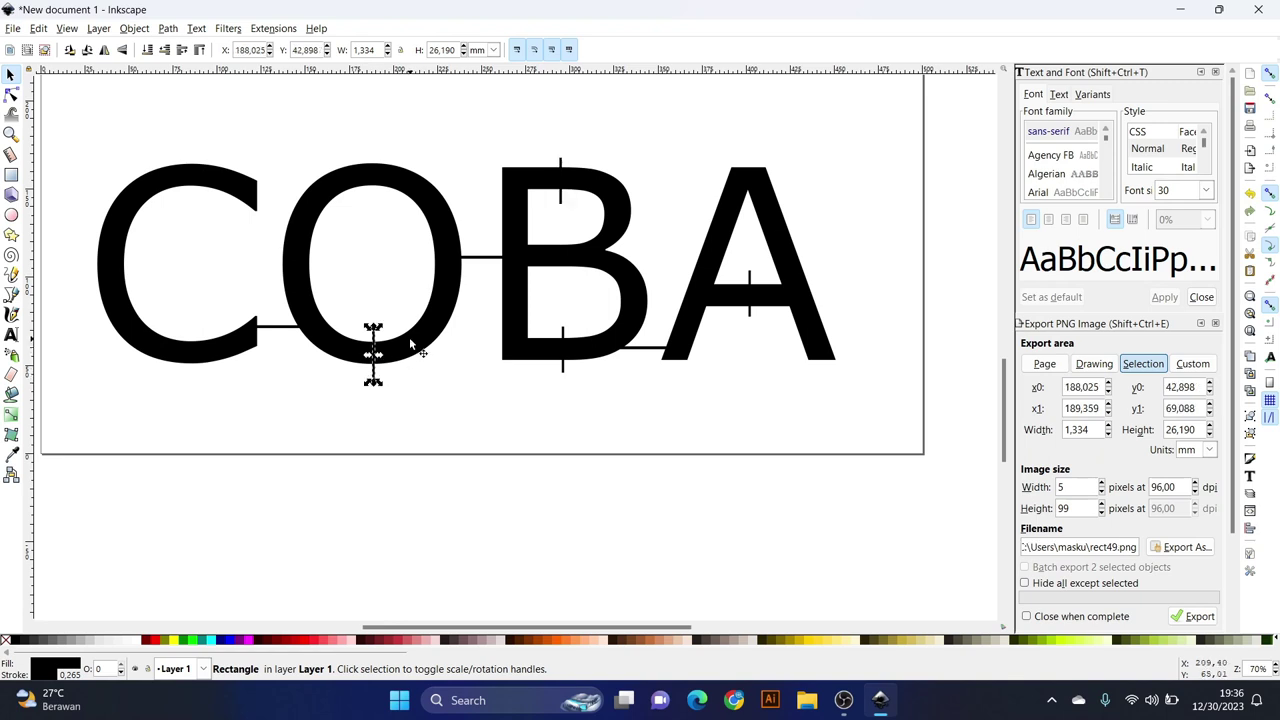
shift+click(422, 343)
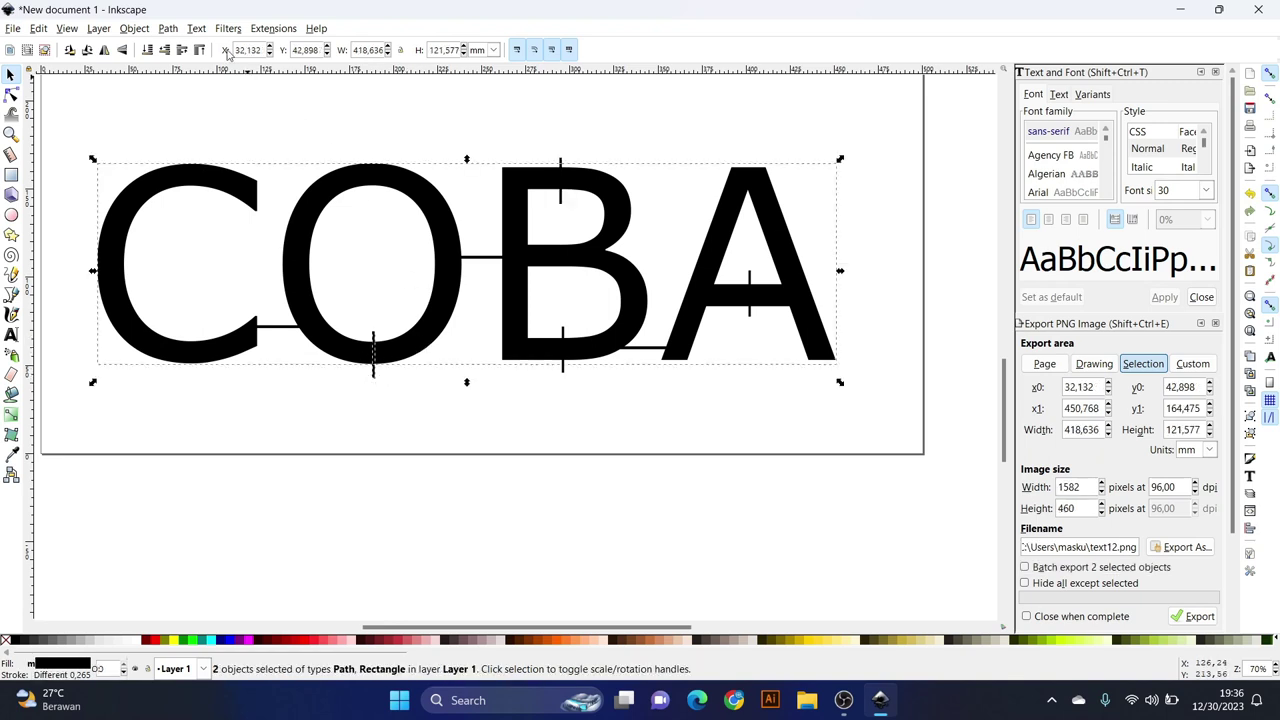
click(168, 28)
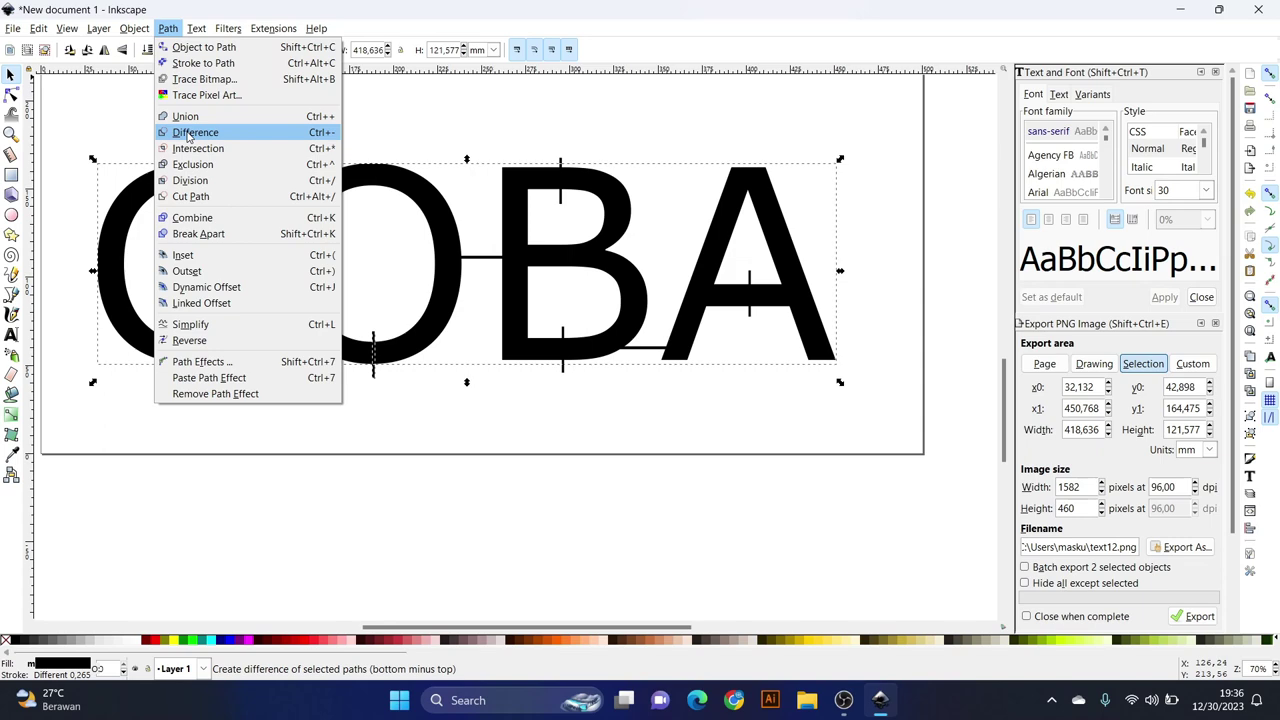
click(192, 133)
scroll(385, 360, up, 3)
scroll(378, 410, up, 3)
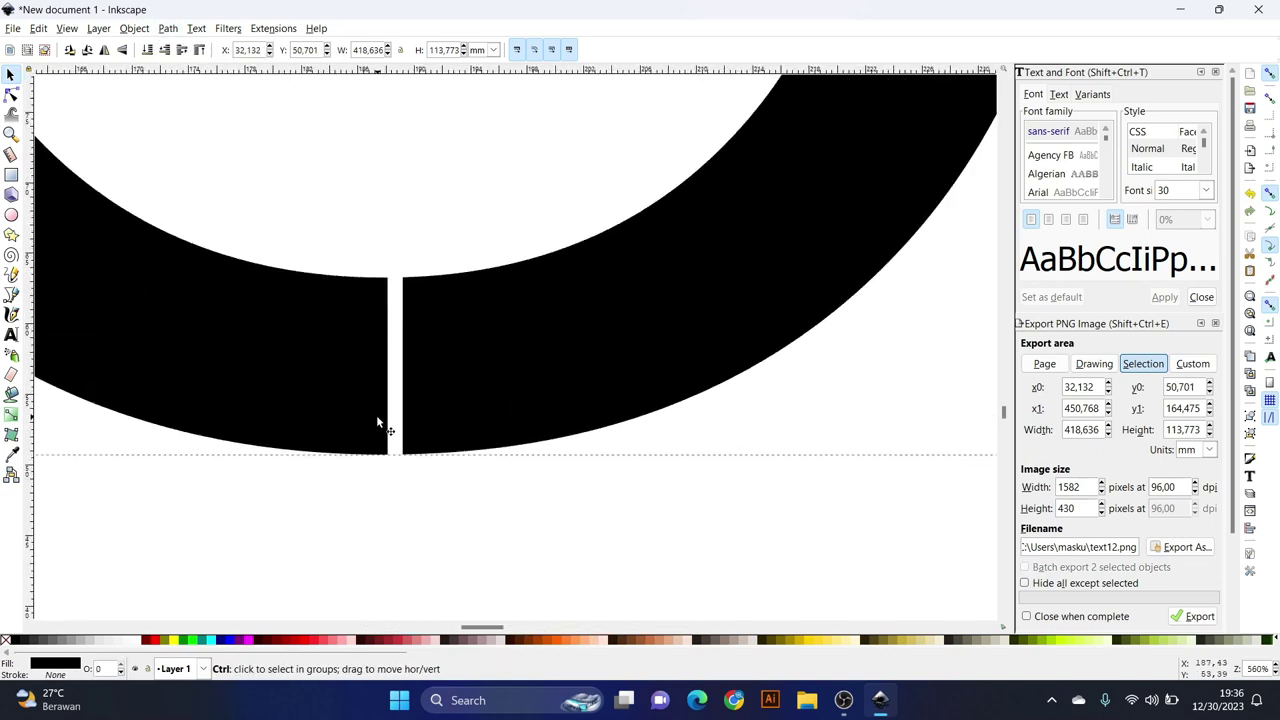
scroll(350, 338, down, 5)
scroll(337, 315, down, 1)
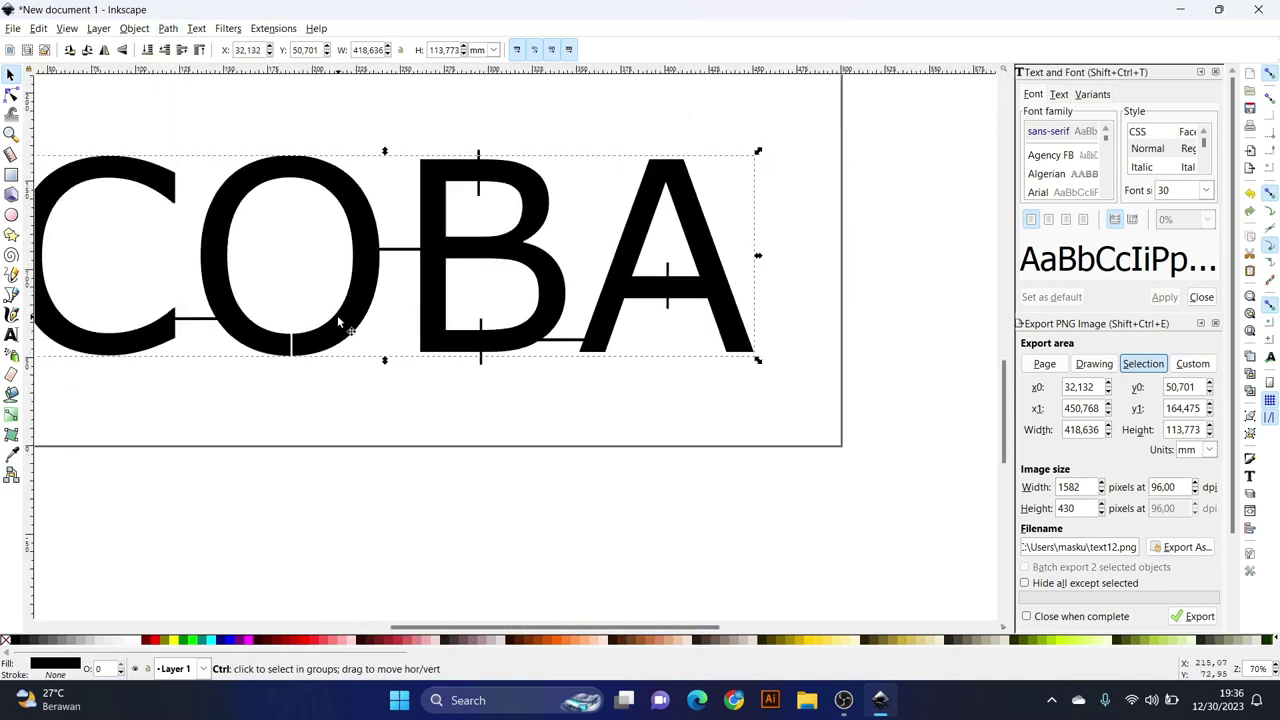
scroll(497, 172, up, 1)
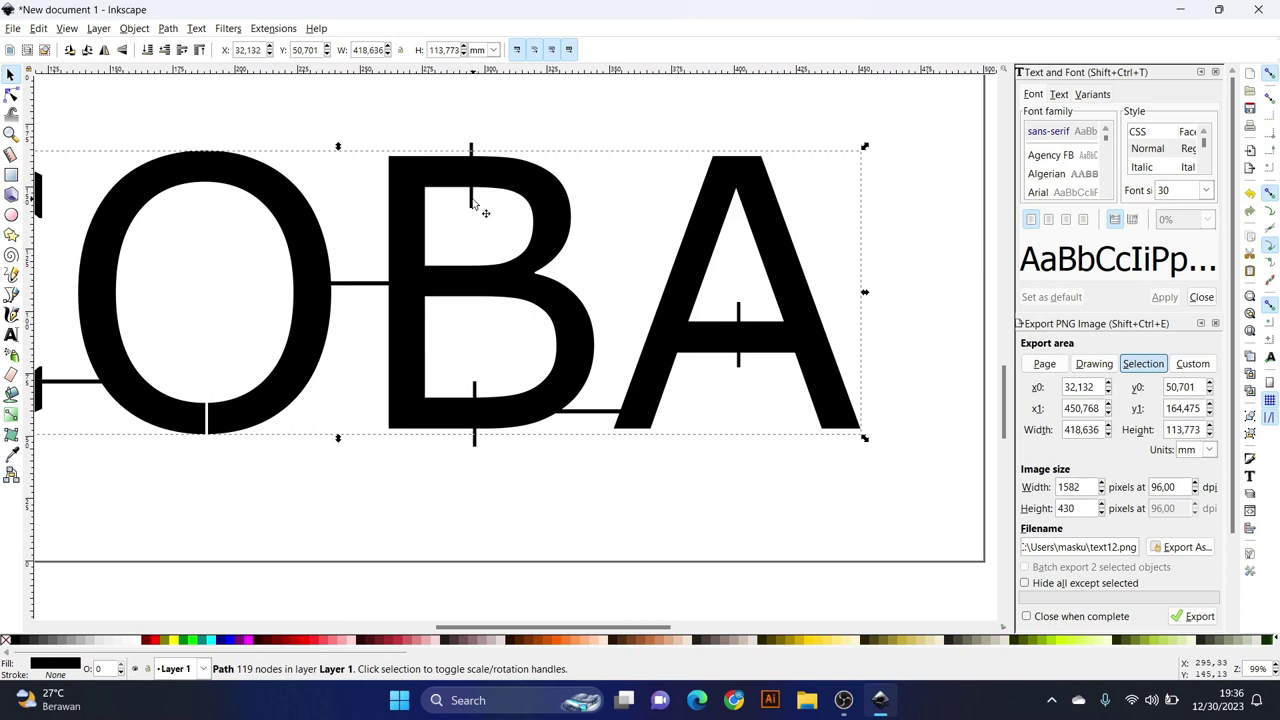
- Cut the bridge gaps through the top and bottom strokes of the B
shift+click(516, 180)
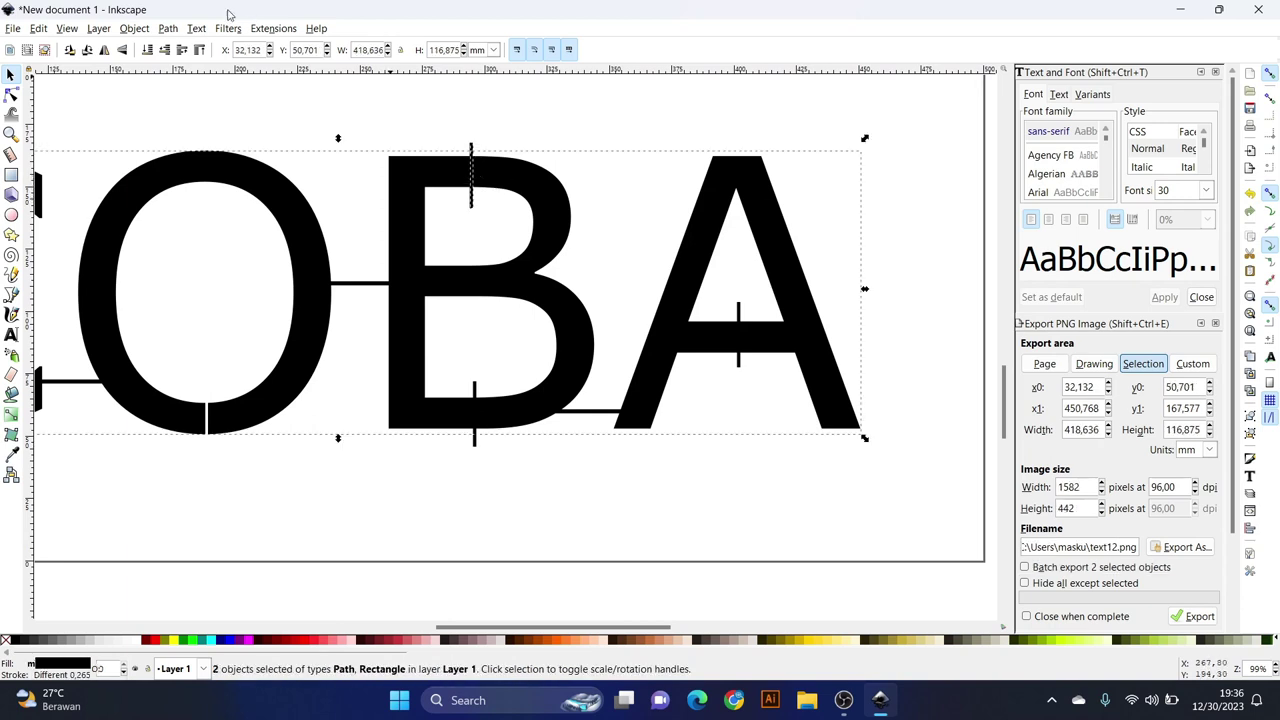
click(170, 29)
click(192, 132)
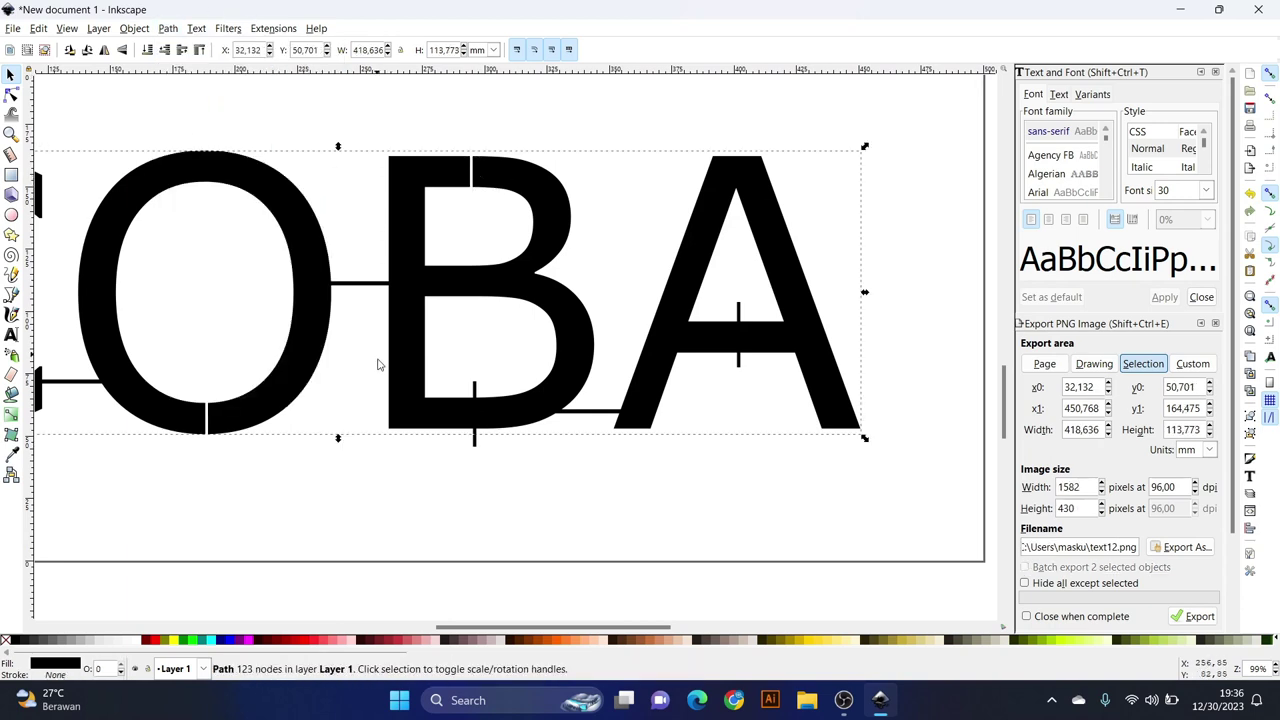
click(474, 446)
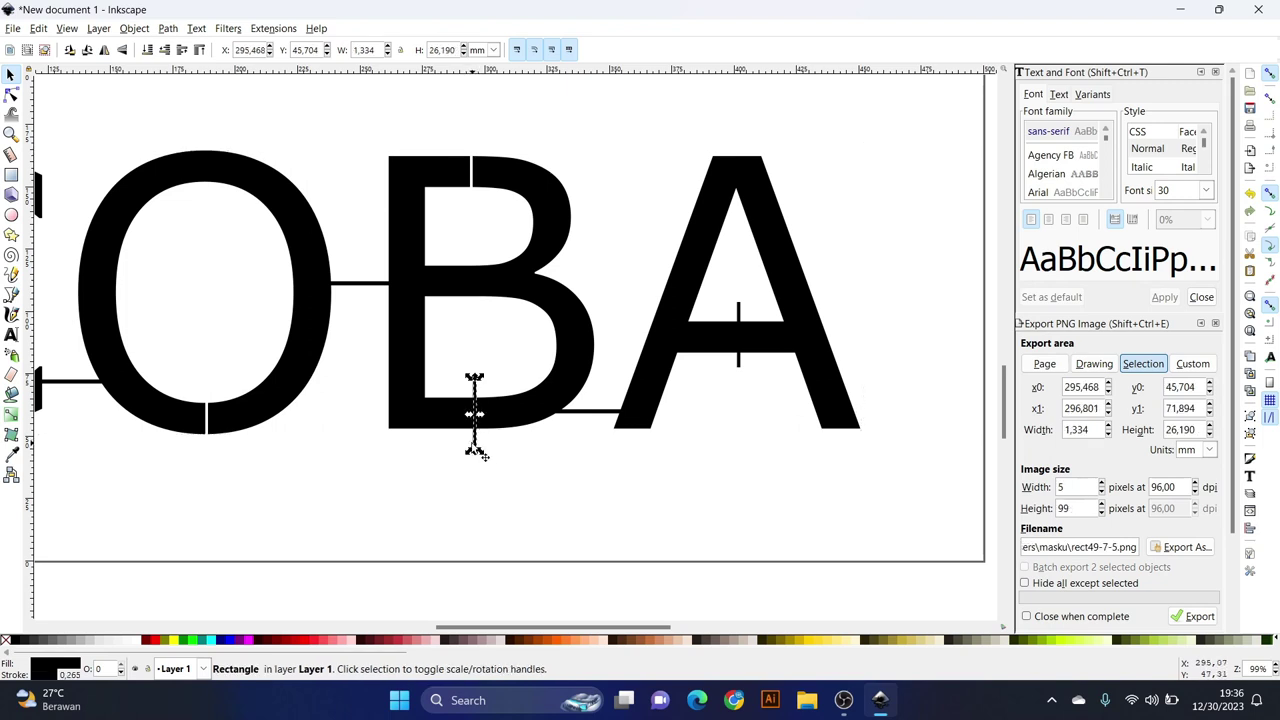
shift+click(518, 424)
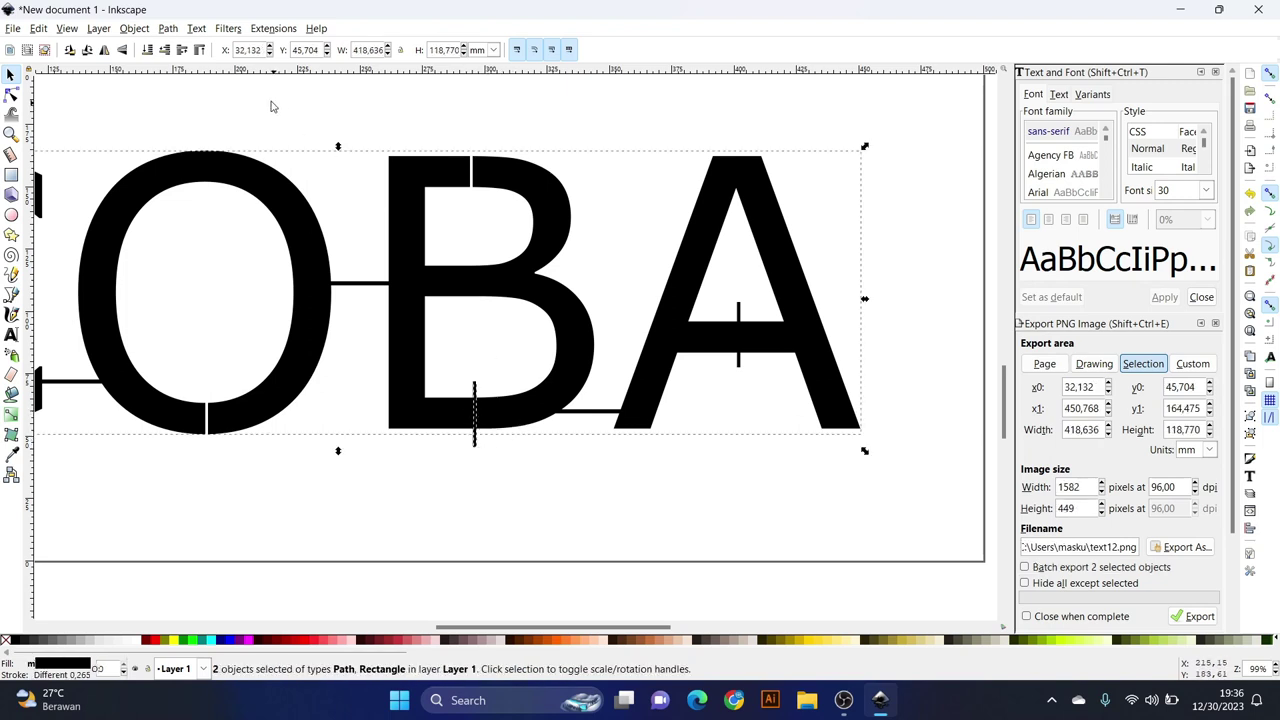
click(170, 30)
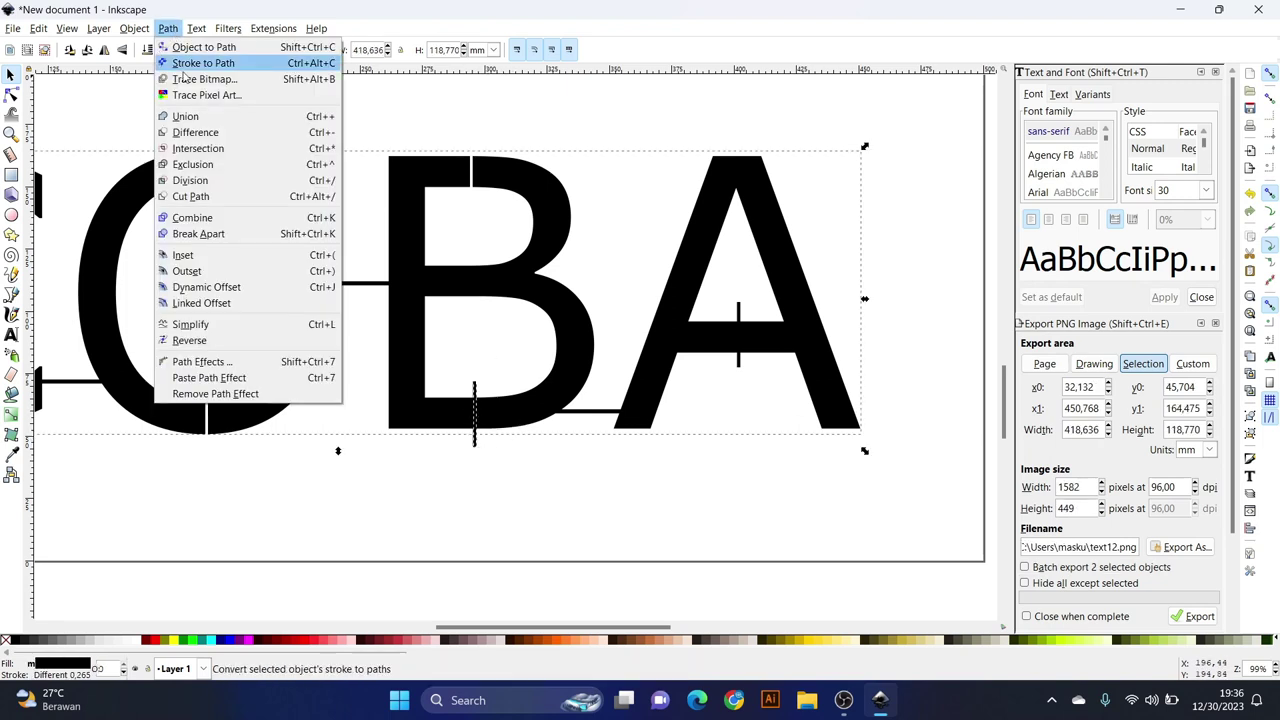
click(192, 131)
- Cut the bridge gap through the A's crossbar
click(739, 365)
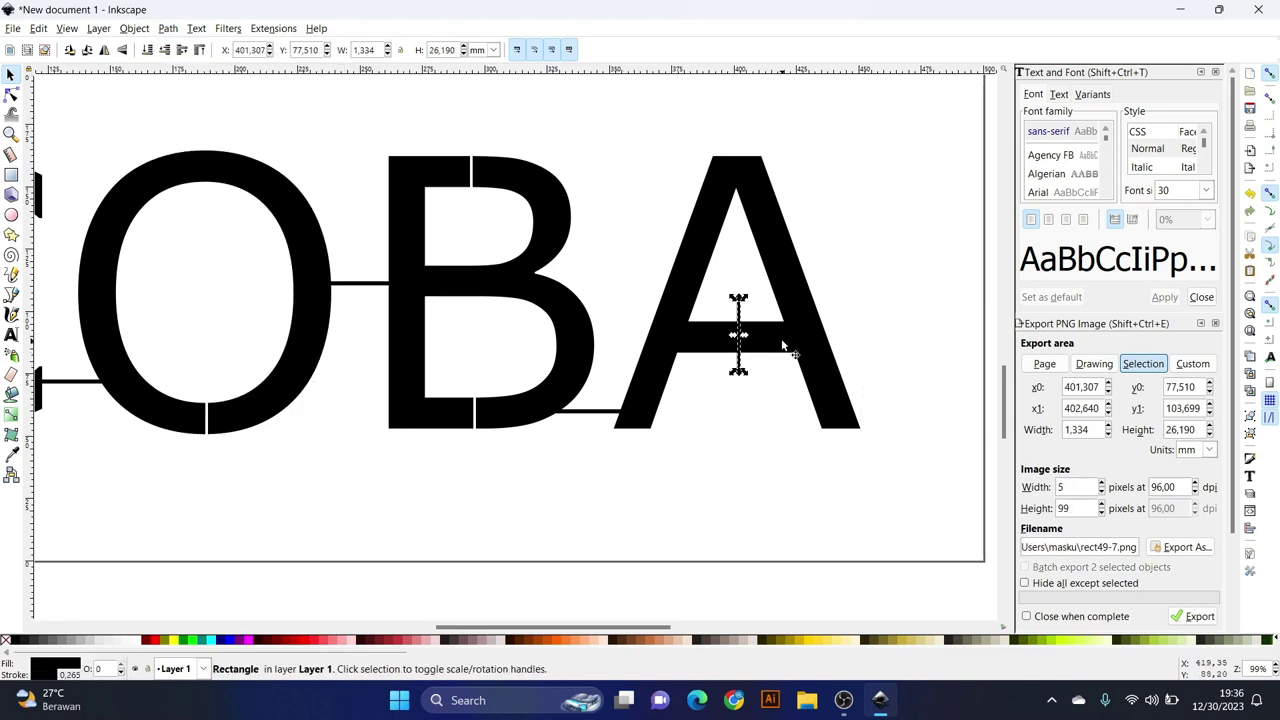
shift+click(775, 345)
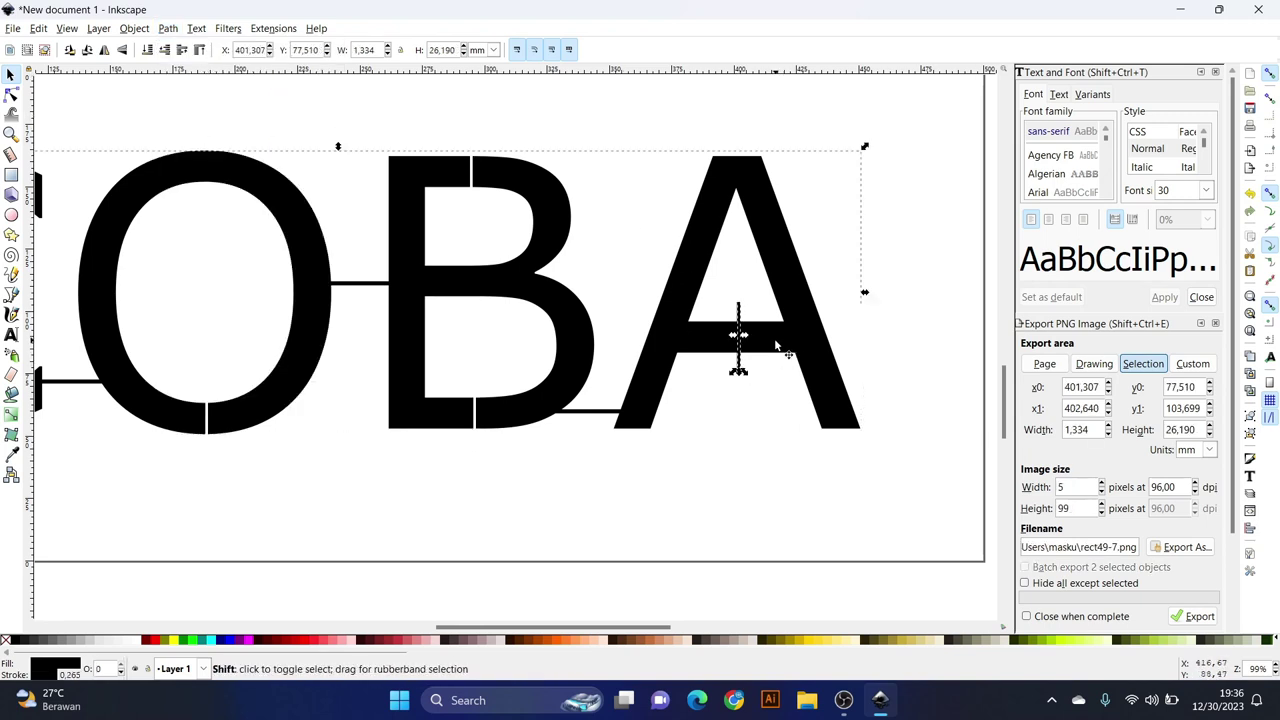
click(172, 29)
click(194, 134)
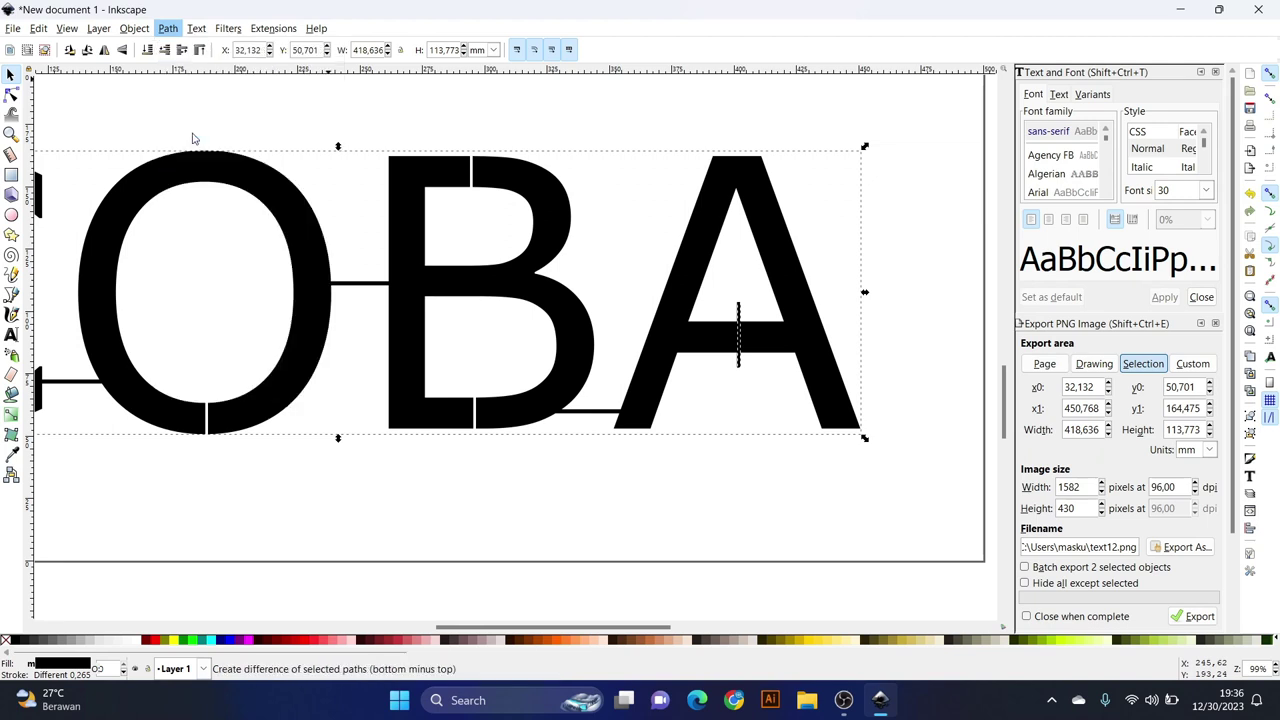
scroll(620, 290, down, 3)
scroll(374, 323, up, 1)
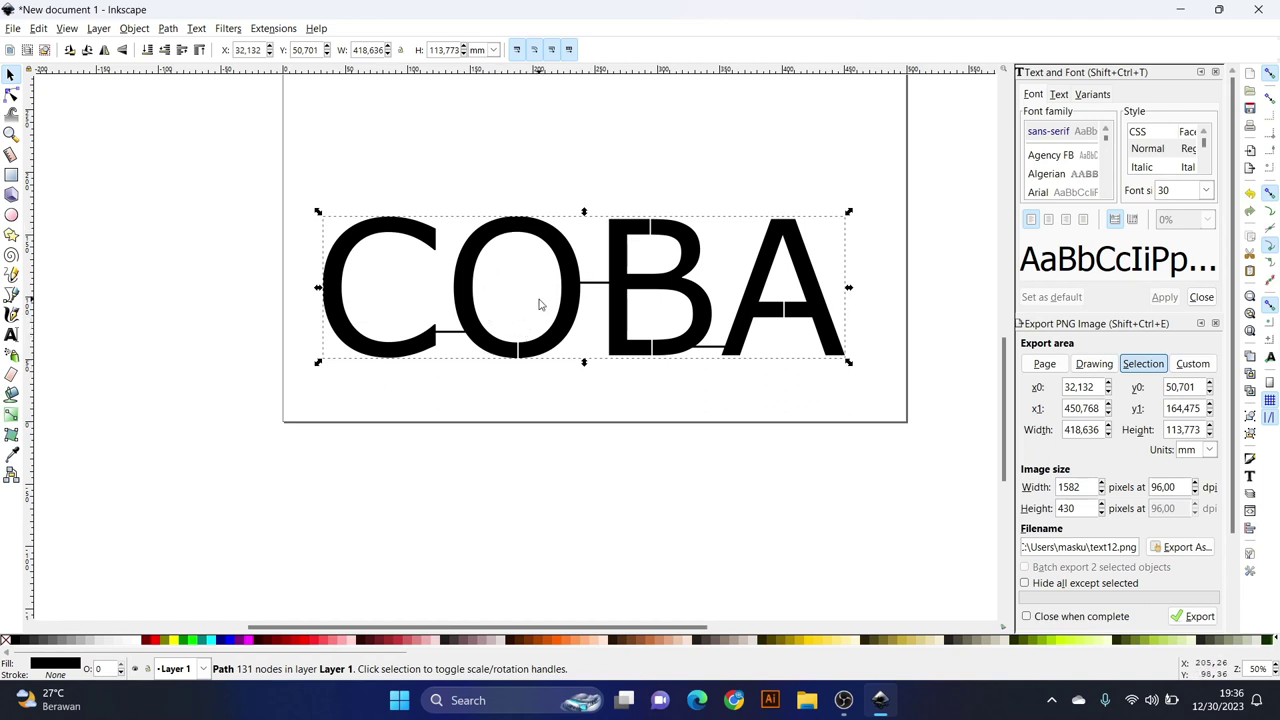
scroll(300, 330, up, 3)
scroll(300, 330, down, 2)
scroll(340, 300, down, 1)
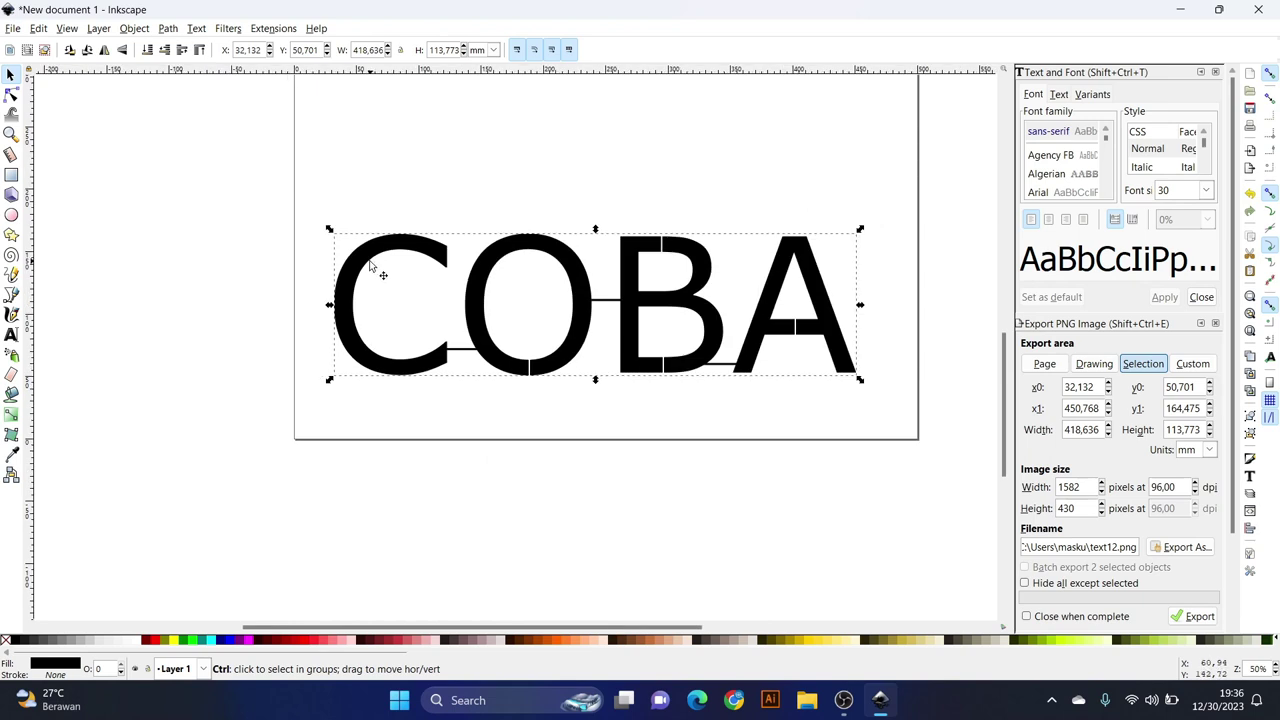
scroll(371, 266, up, 2)
scroll(362, 293, down, 1)
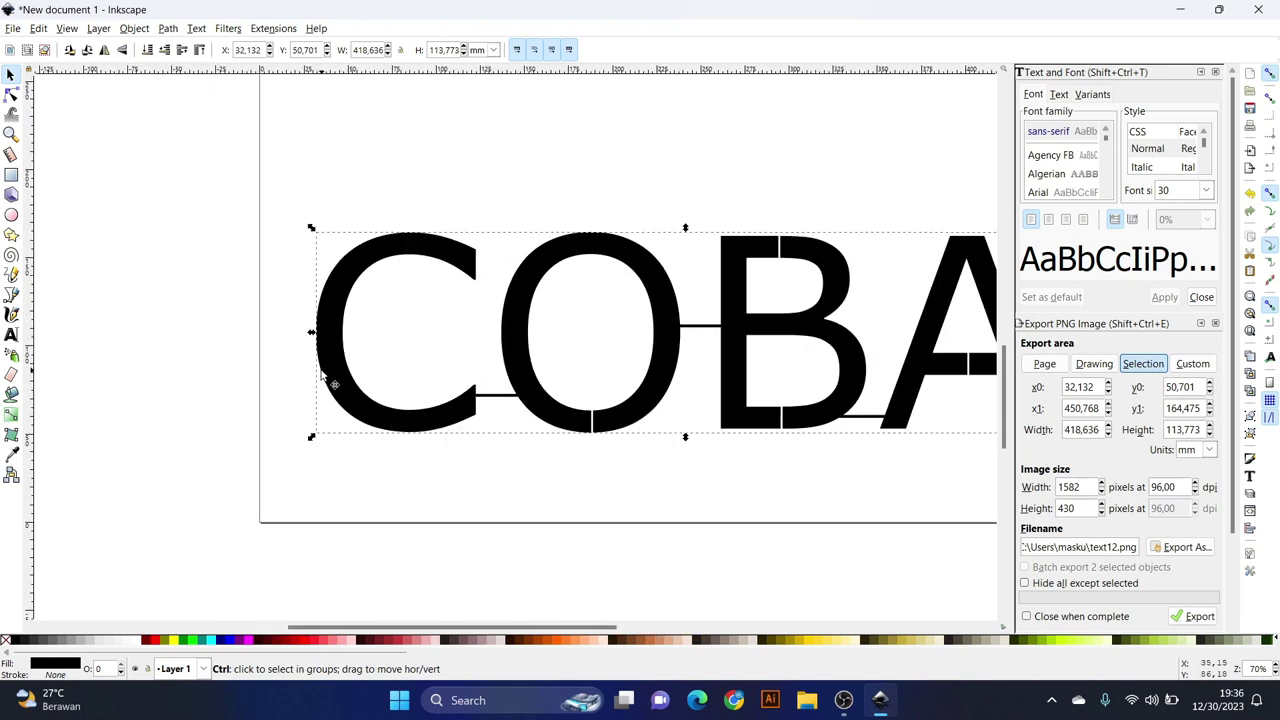
scroll(331, 374, up, 1)
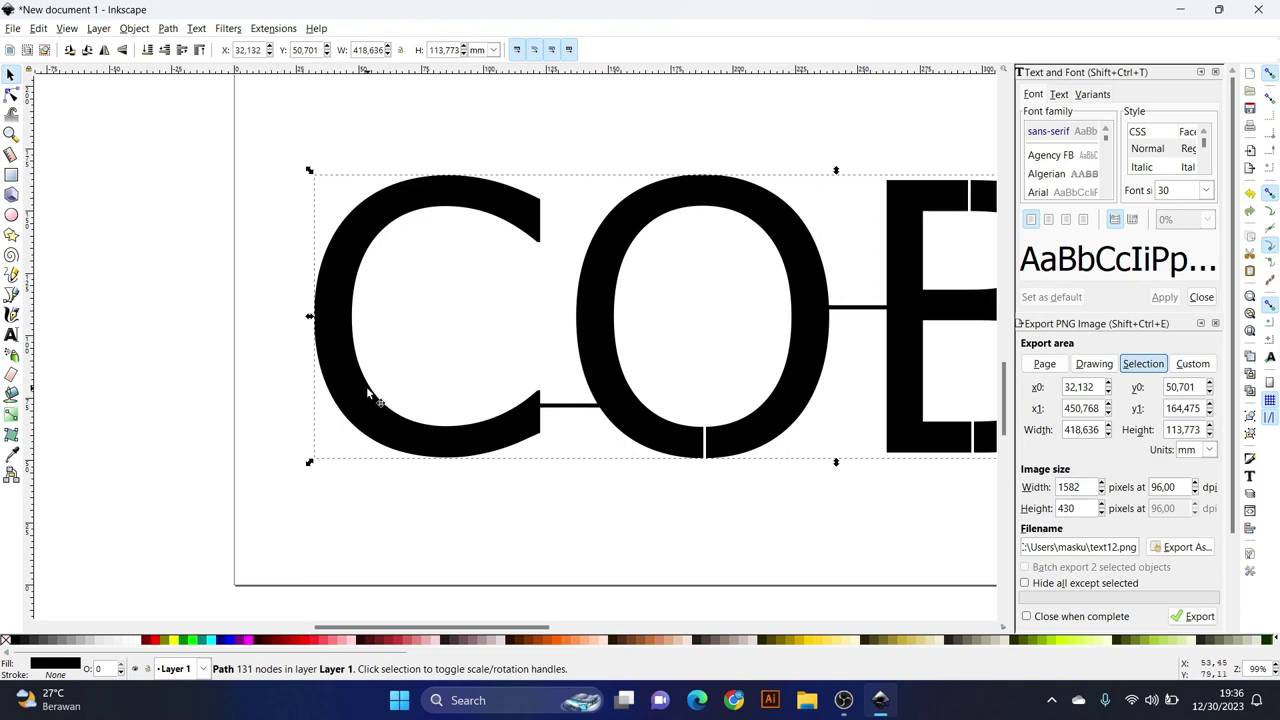
- Draw a long black bar at the lower left of the C
click(11, 175)
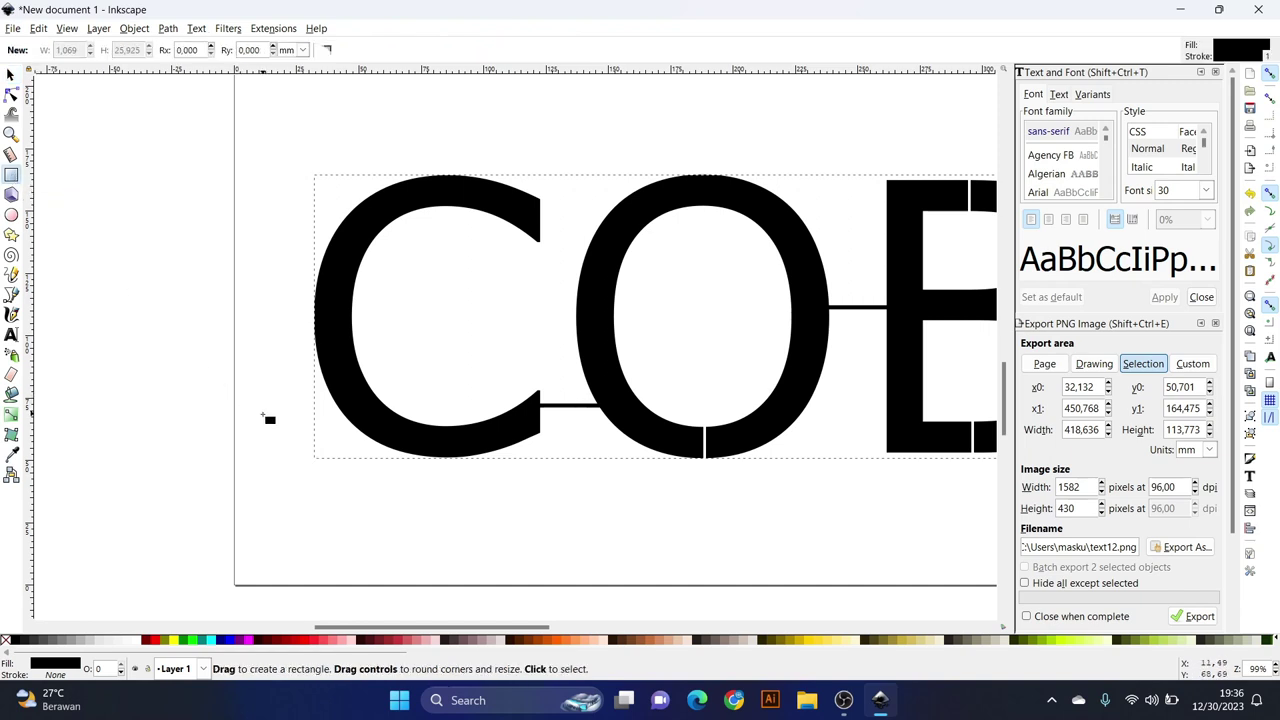
drag(252, 416, 387, 439)
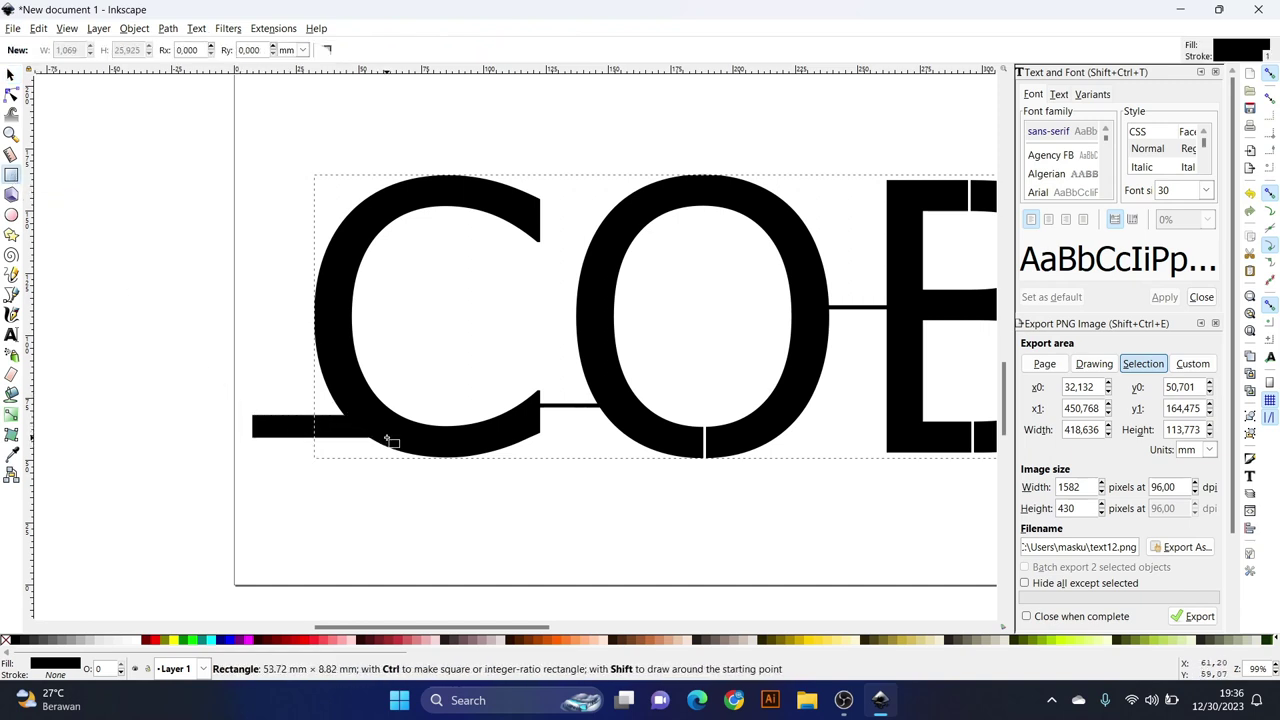
key(s)
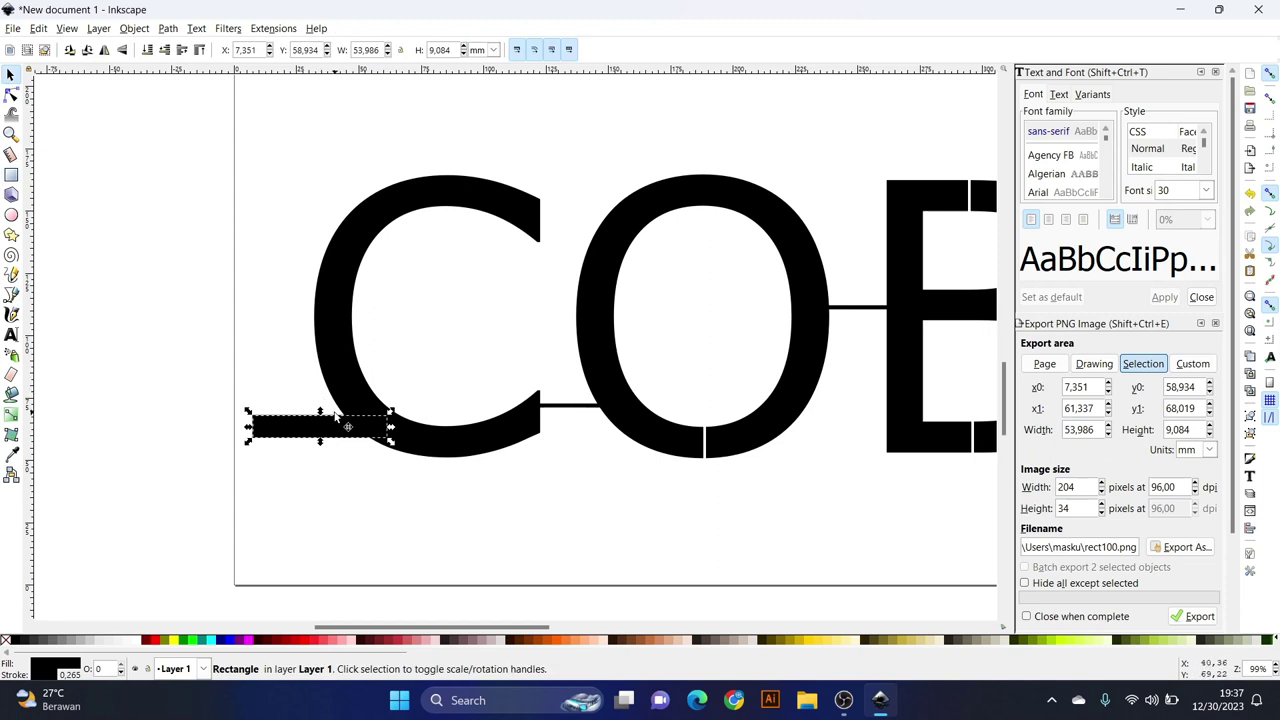
scroll(318, 443, up, 2)
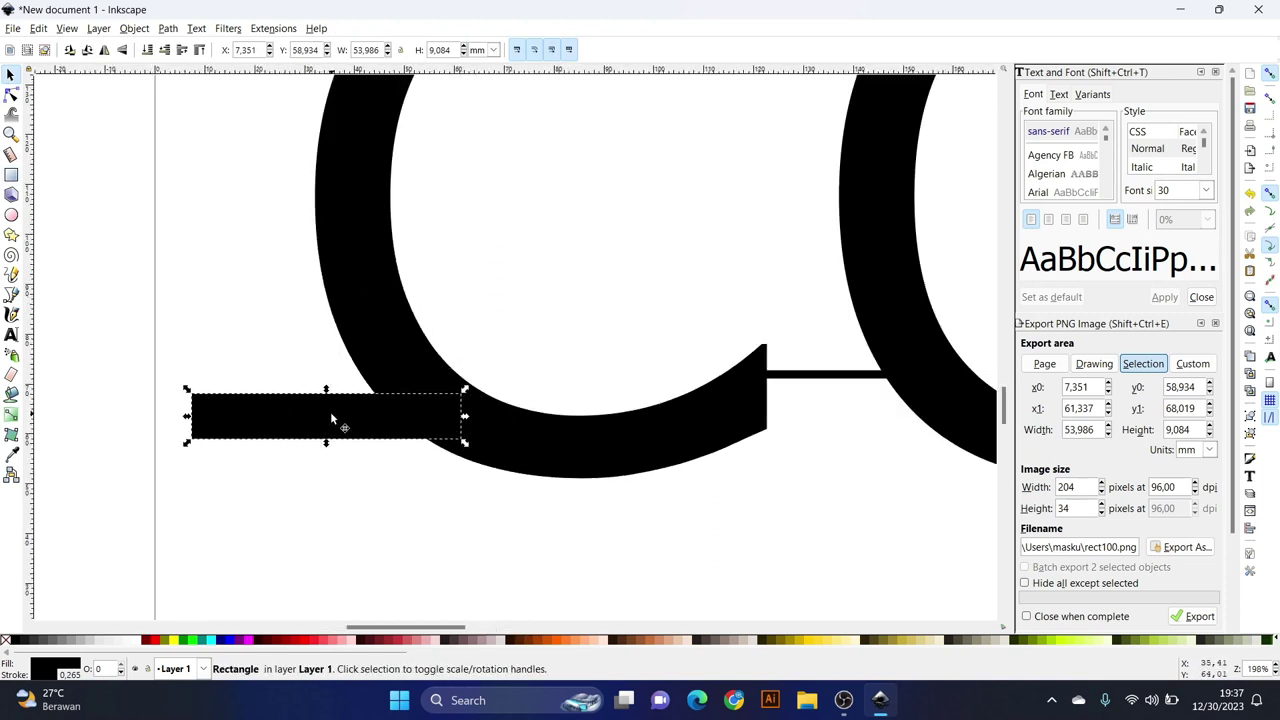
- Rotate the bar about 38° and move it so its upper end touches the C
click(333, 417)
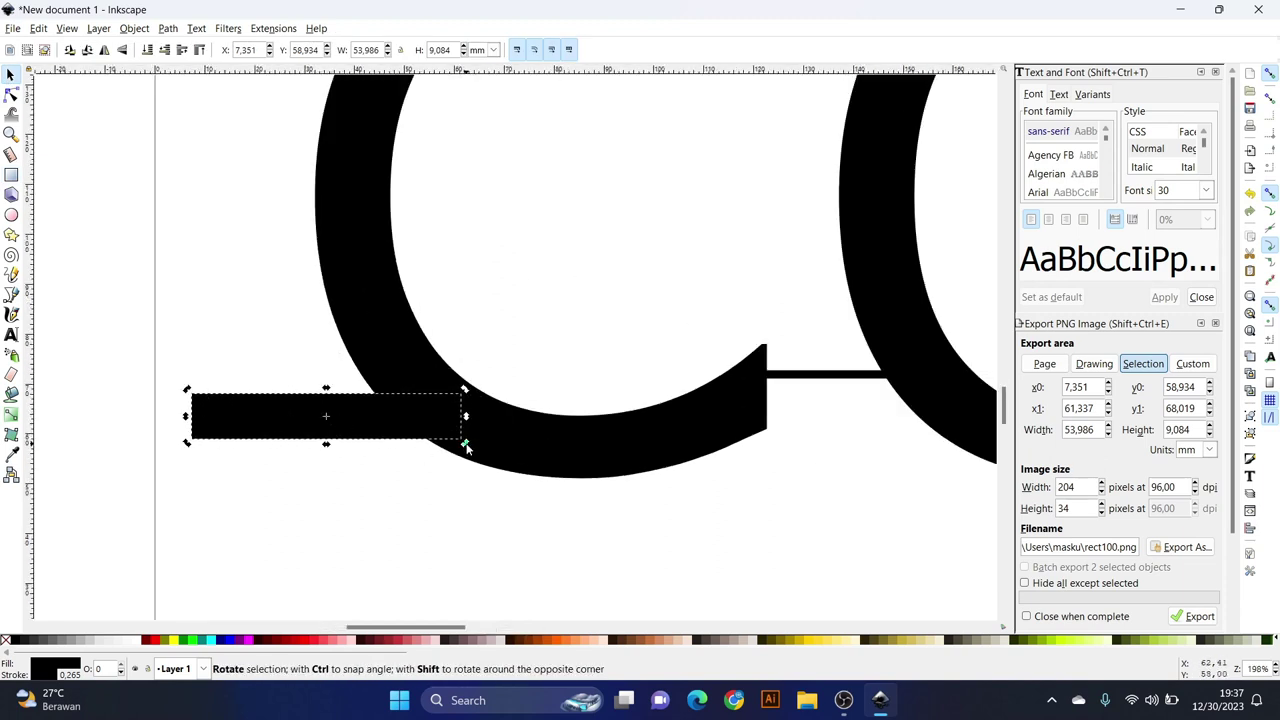
drag(465, 443, 414, 376)
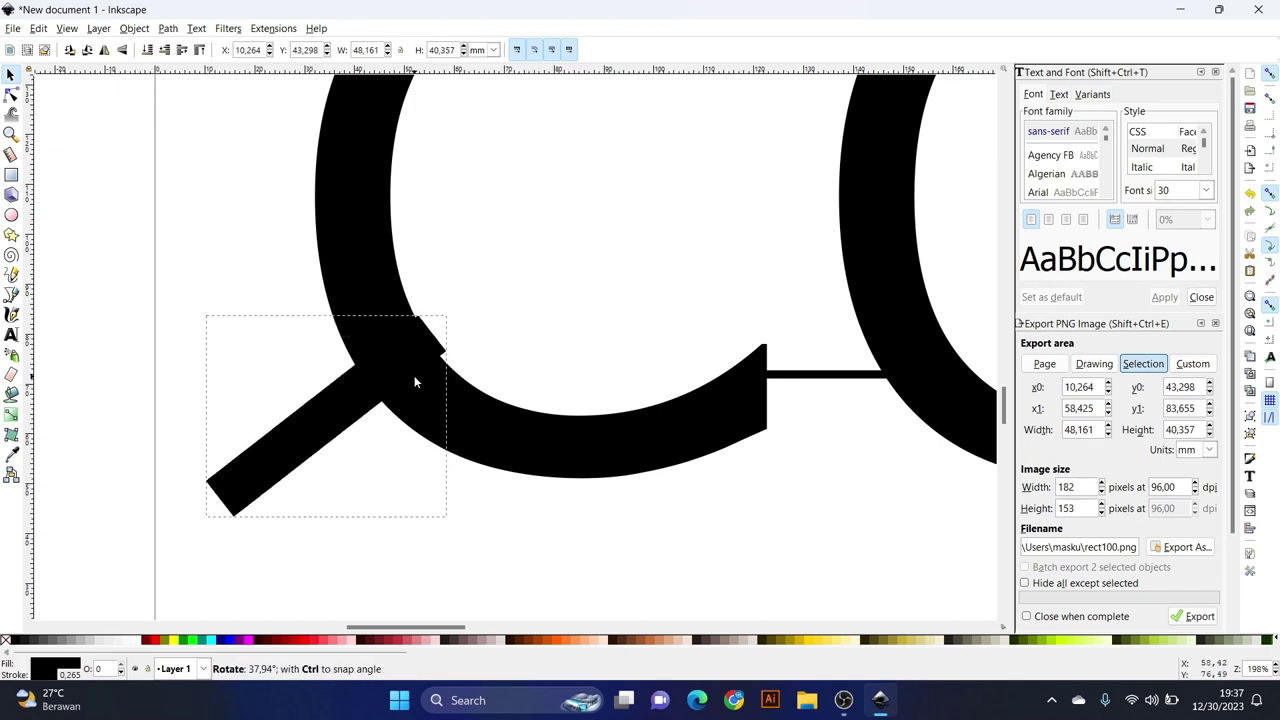
click(11, 75)
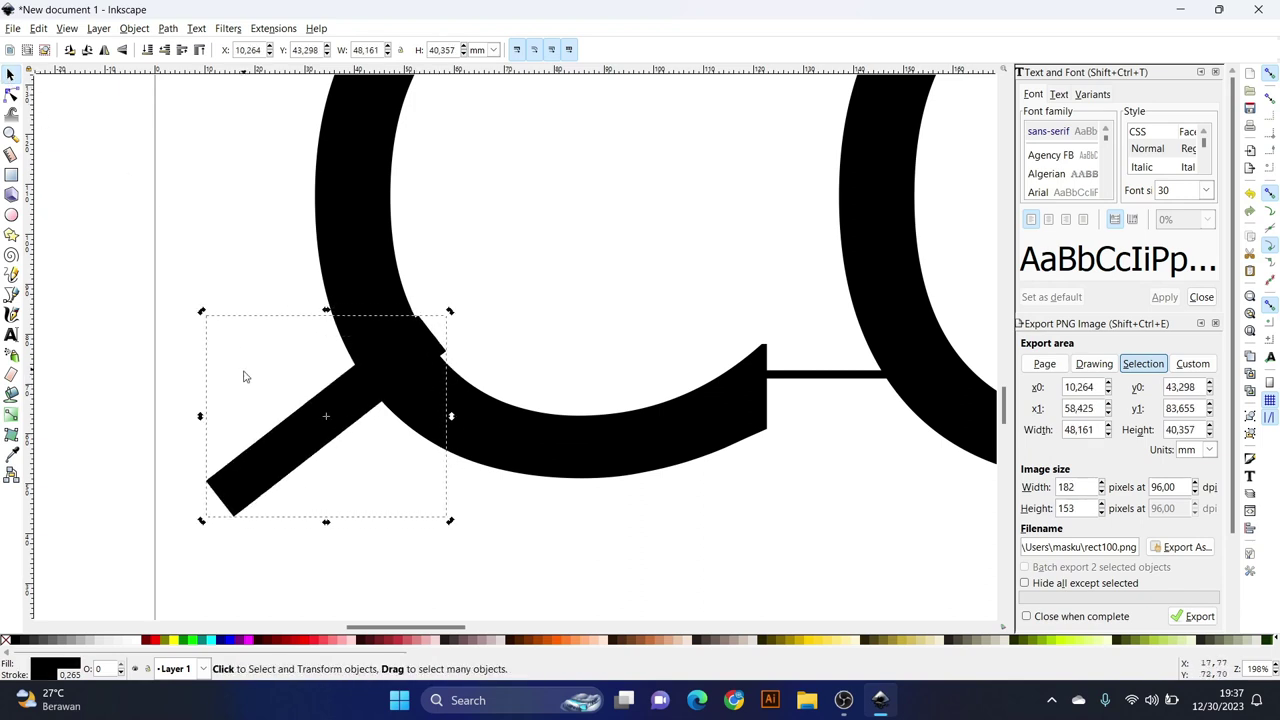
click(160, 220)
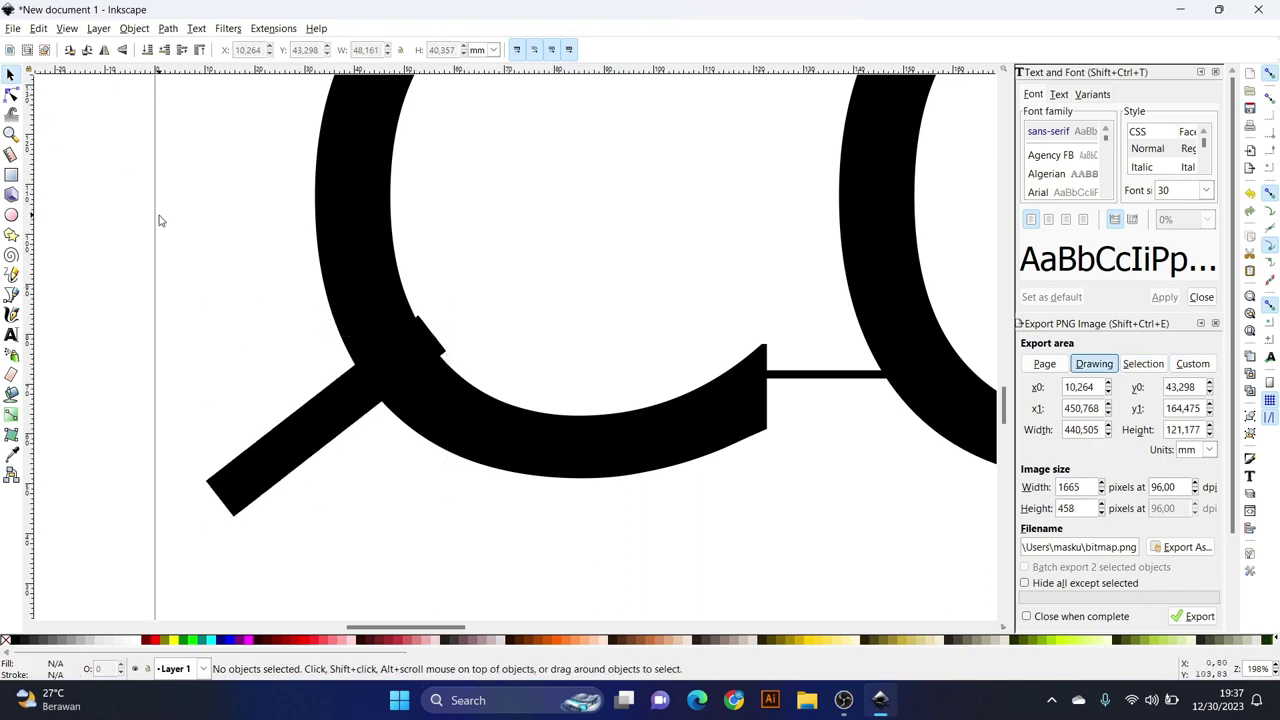
click(309, 438)
scroll(330, 265, down, 2)
scroll(328, 337, up, 1)
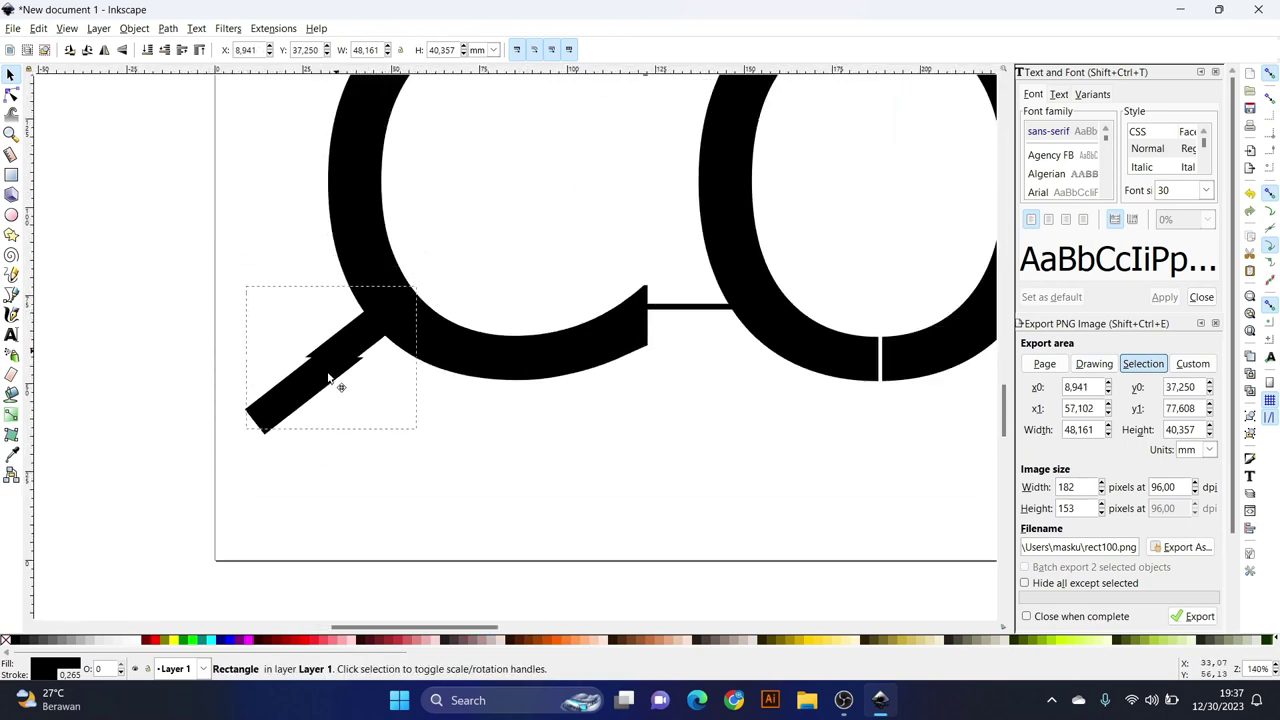
drag(328, 378, 346, 405)
scroll(370, 302, down, 1)
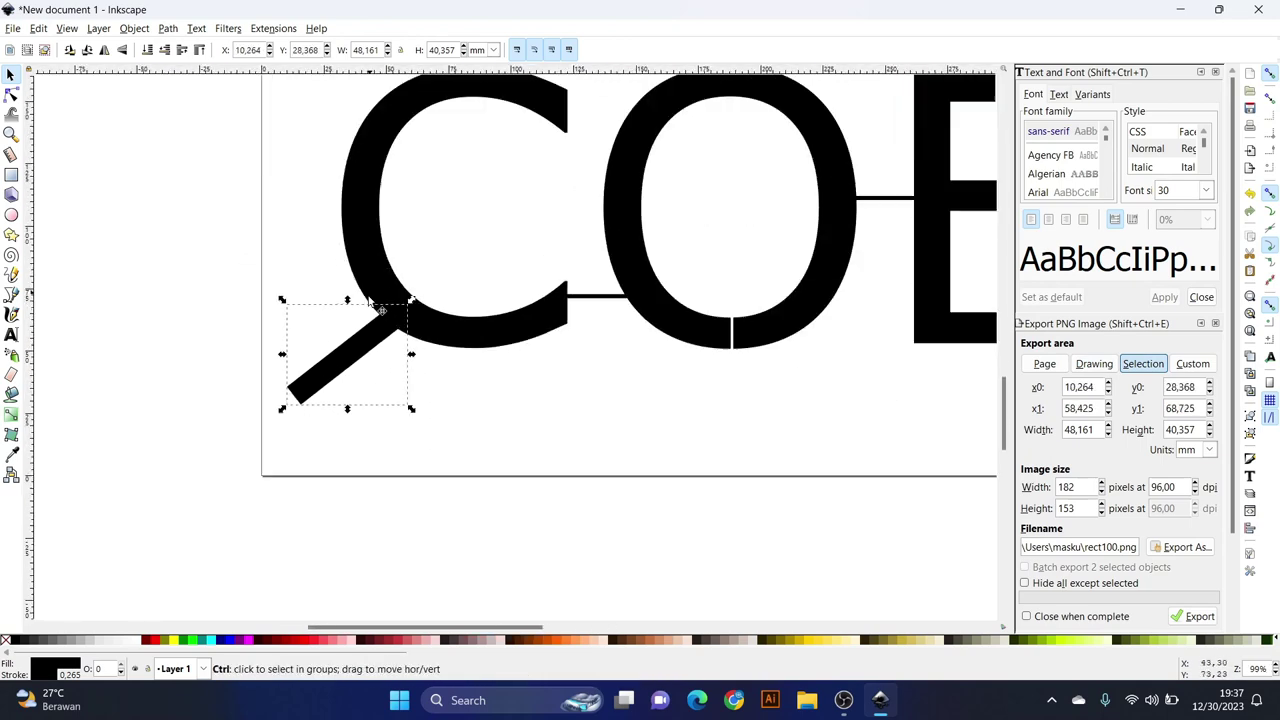
scroll(370, 302, down, 1)
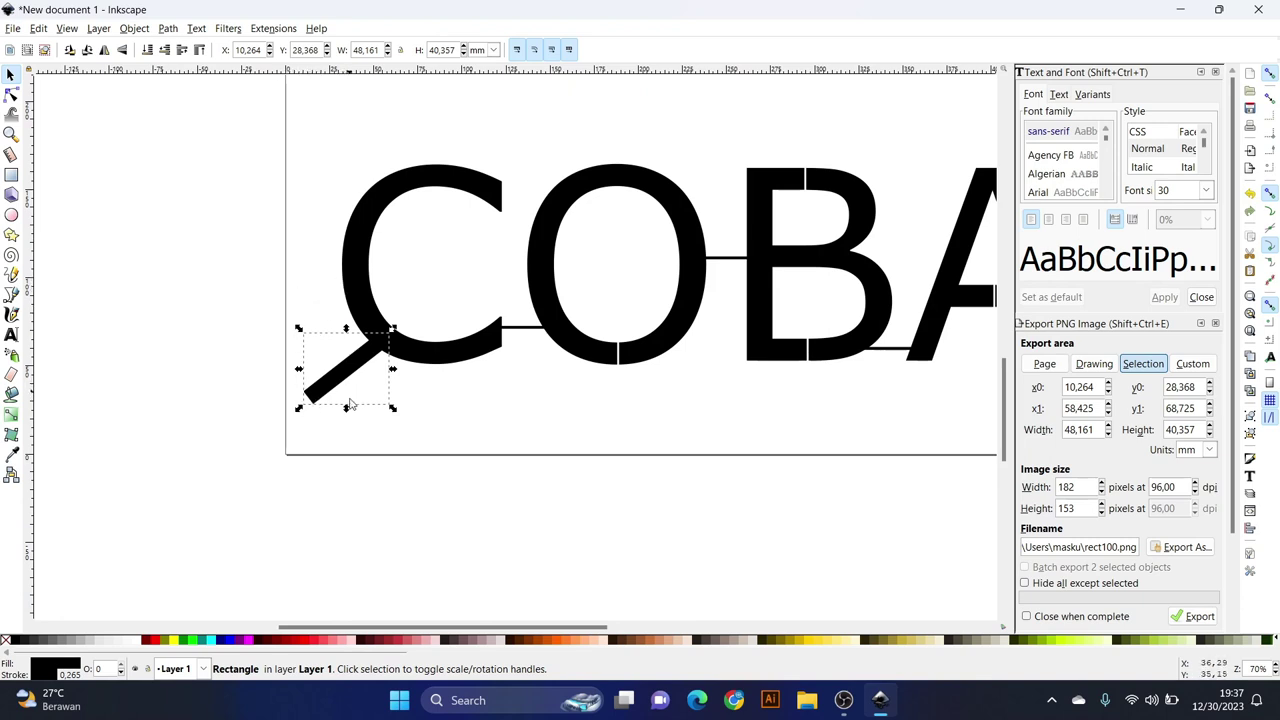
scroll(369, 362, down, 1)
scroll(369, 355, up, 2)
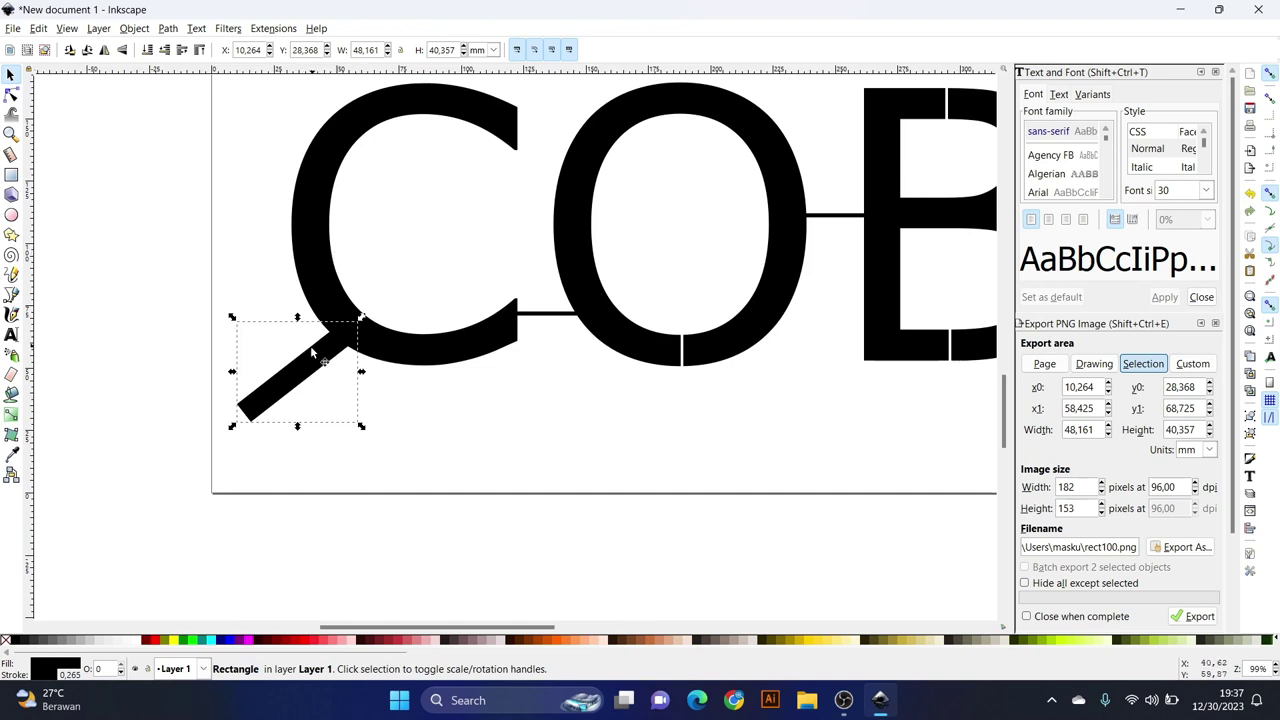
- Union the diagonal bar and COBA lettering into a single 135-node path
shift+click(313, 280)
click(167, 30)
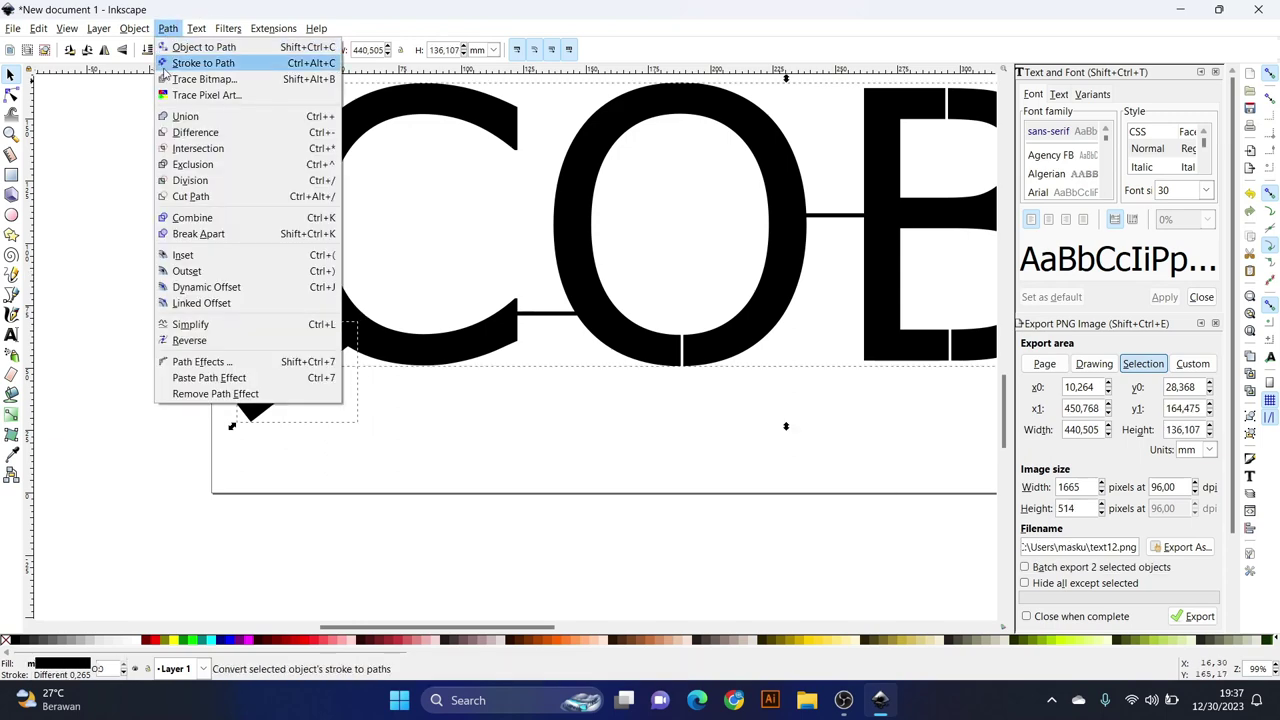
click(176, 117)
ctrl+scroll(285, 278, down, 4)
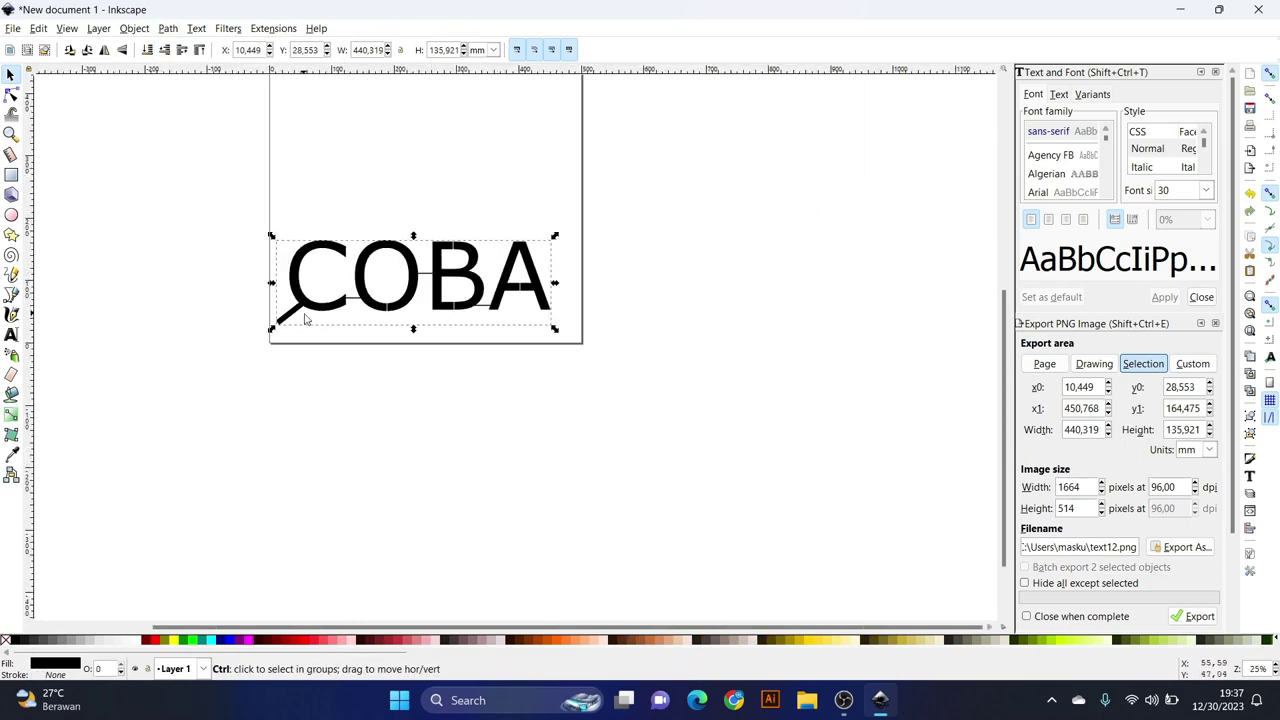
ctrl+scroll(245, 318, up, 2)
ctrl+scroll(250, 320, up, 1)
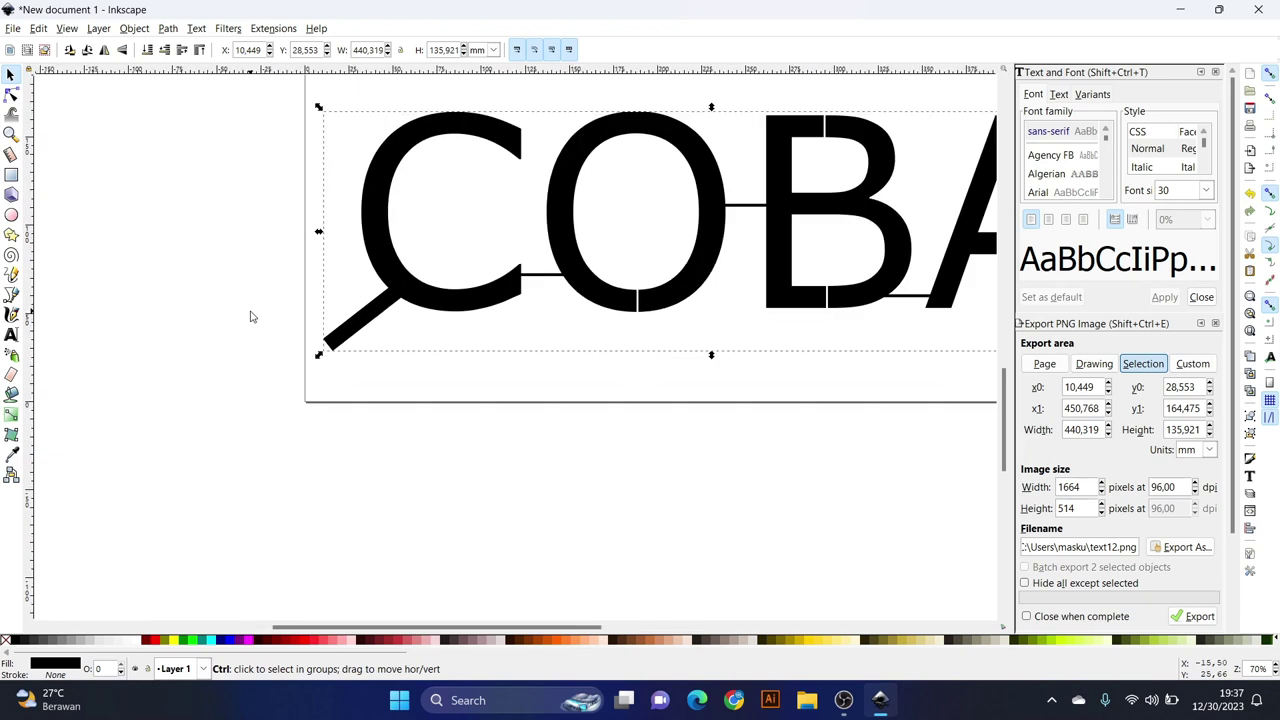
ctrl+scroll(260, 330, up, 2)
ctrl+scroll(347, 310, up, 2)
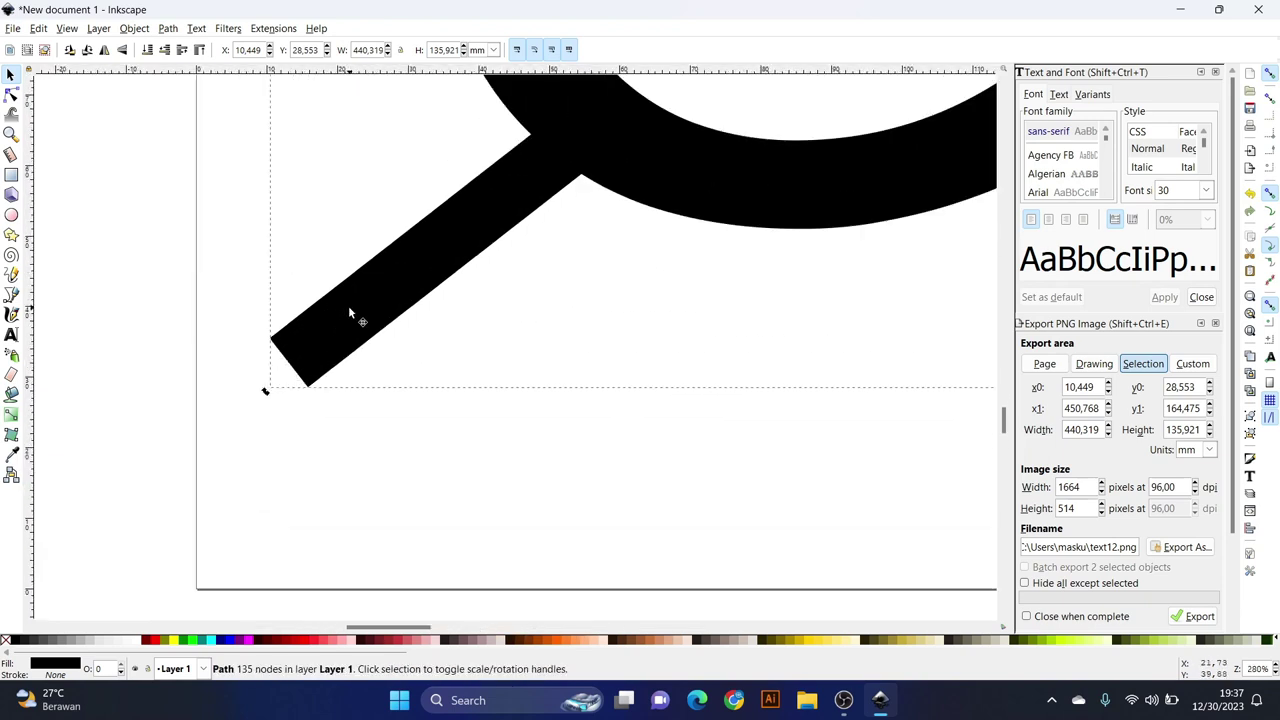
- Break the COBA path at the lower corner node at the diagonal bar's end
click(11, 94)
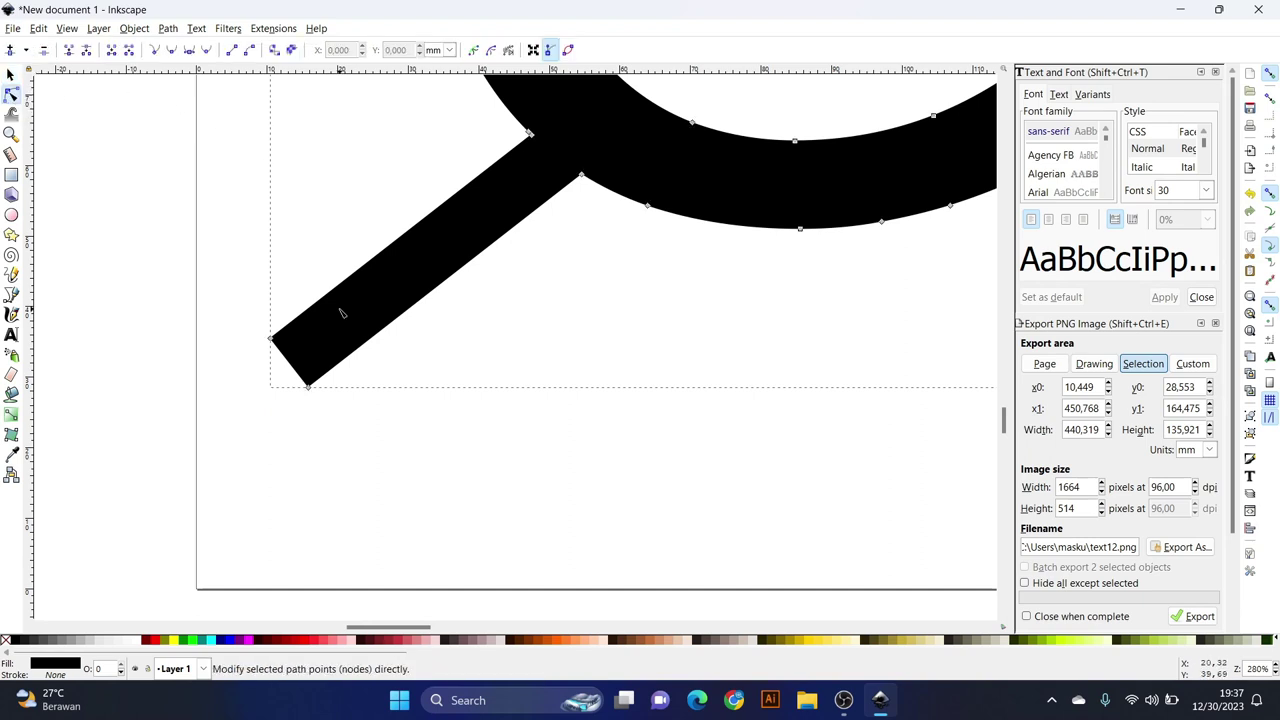
drag(270, 381, 330, 400)
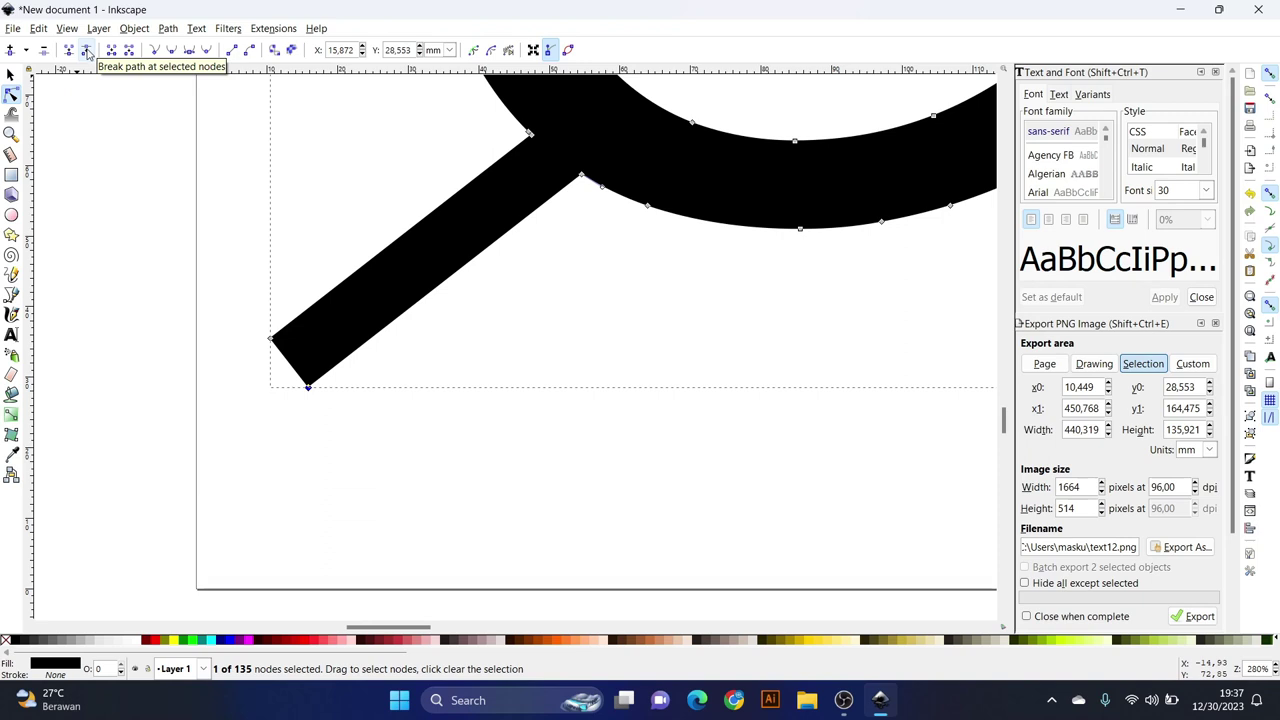
click(270, 338)
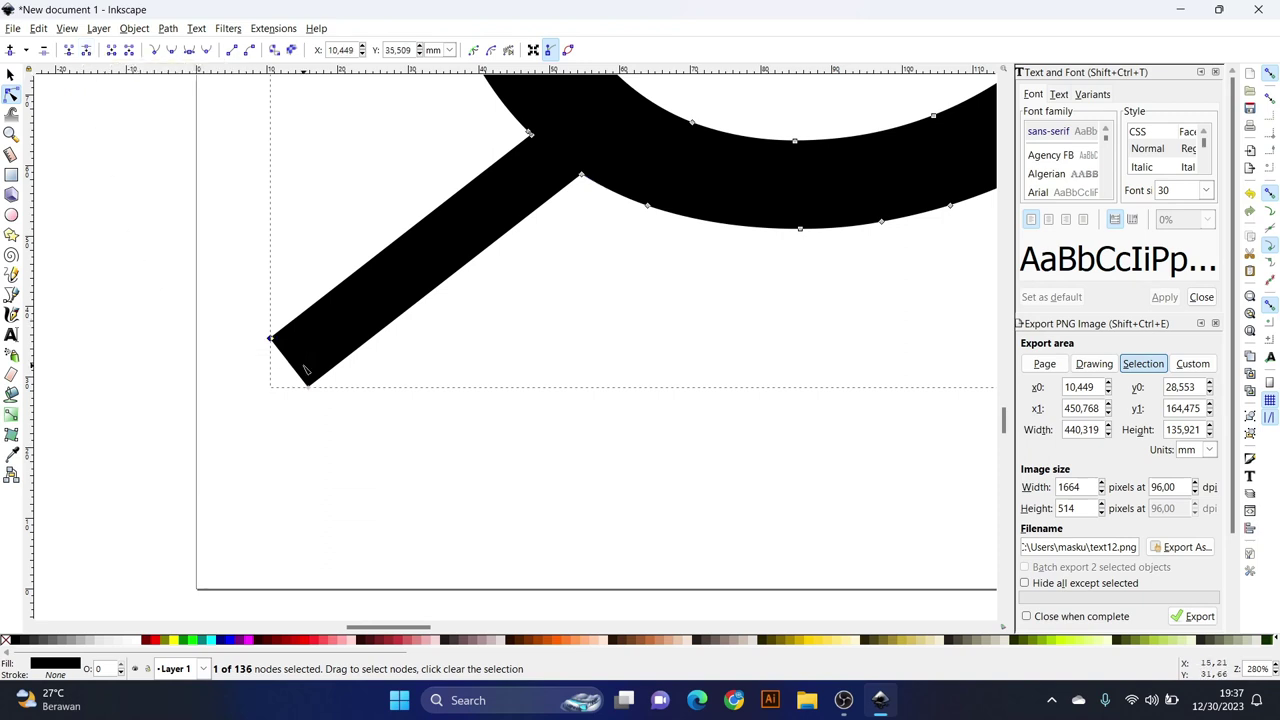
click(88, 50)
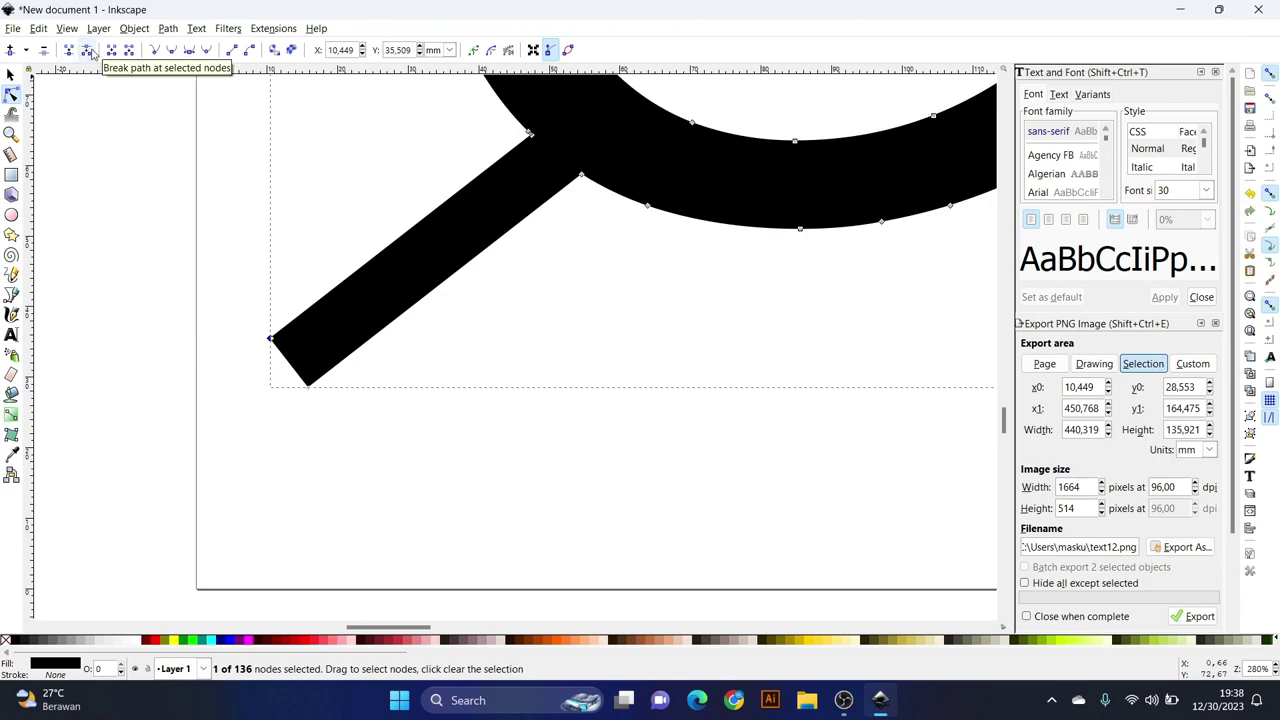
ctrl+scroll(190, 260, down, 2)
ctrl+scroll(206, 280, down, 2)
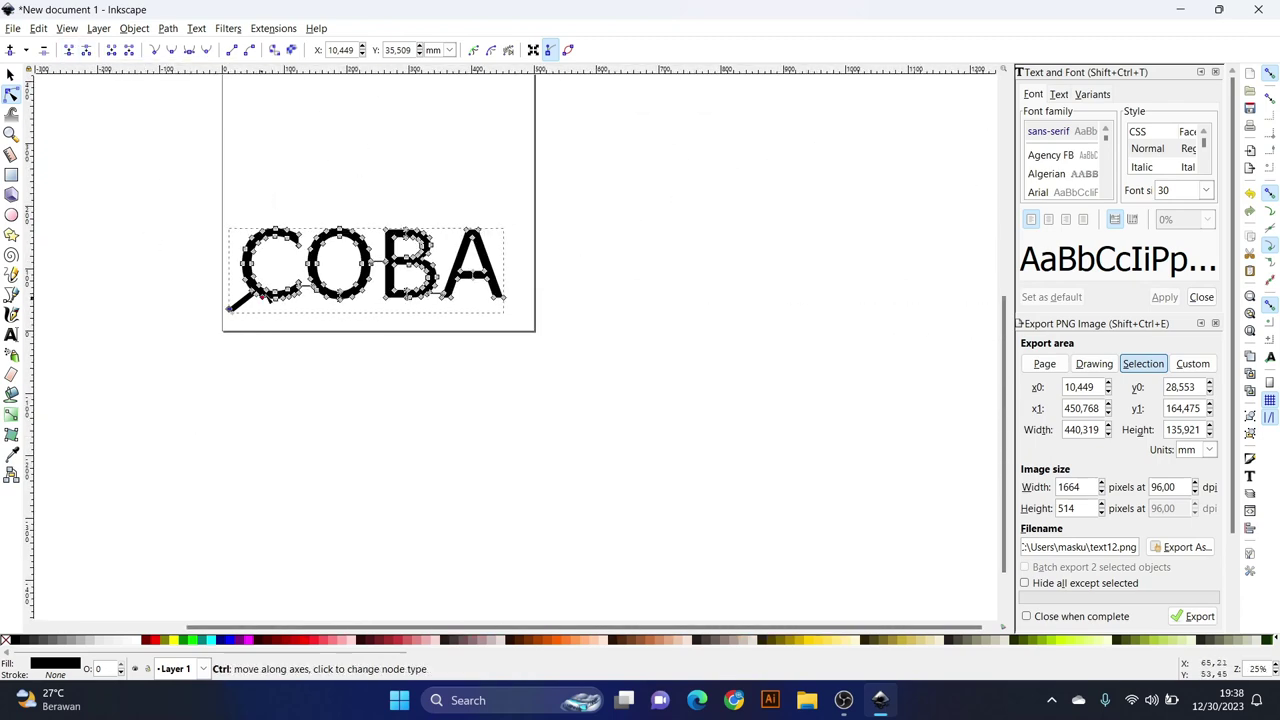
ctrl+scroll(250, 275, down, 1)
- Nudge the COBA path slightly right and down to X 22.544, Y 33.089 mm
click(11, 74)
click(71, 151)
ctrl+scroll(254, 197, down, 1)
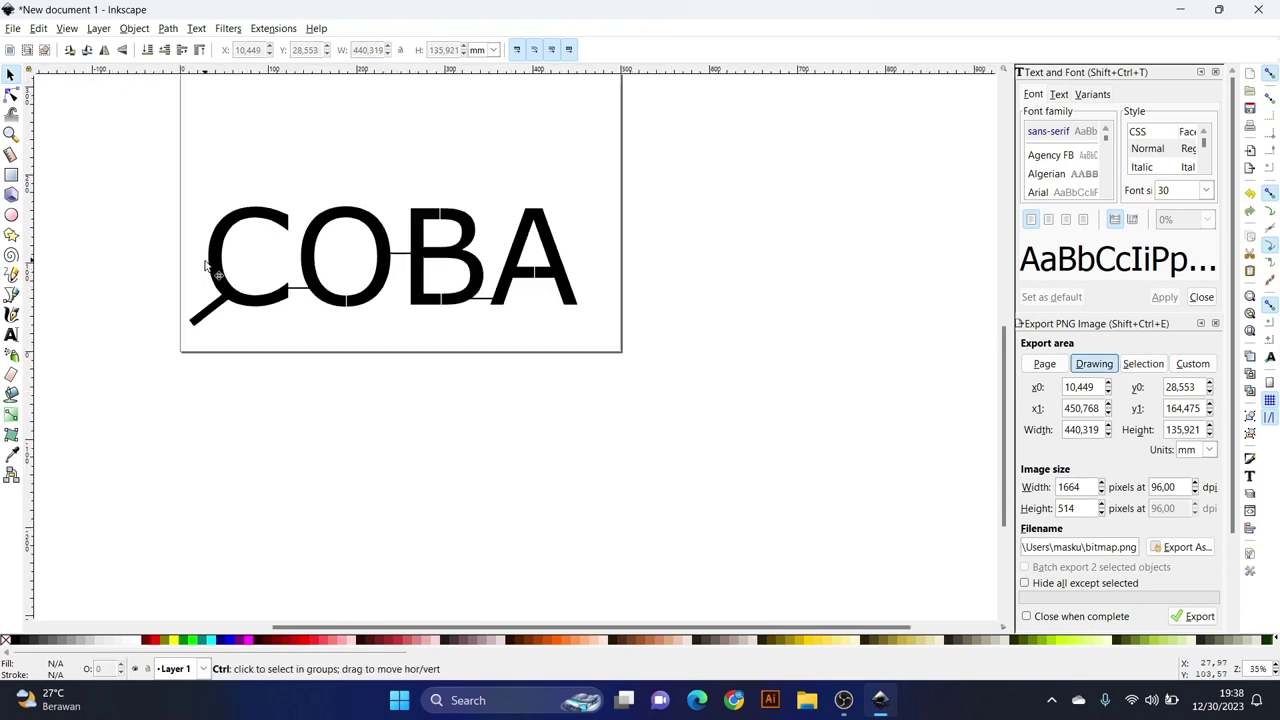
click(283, 308)
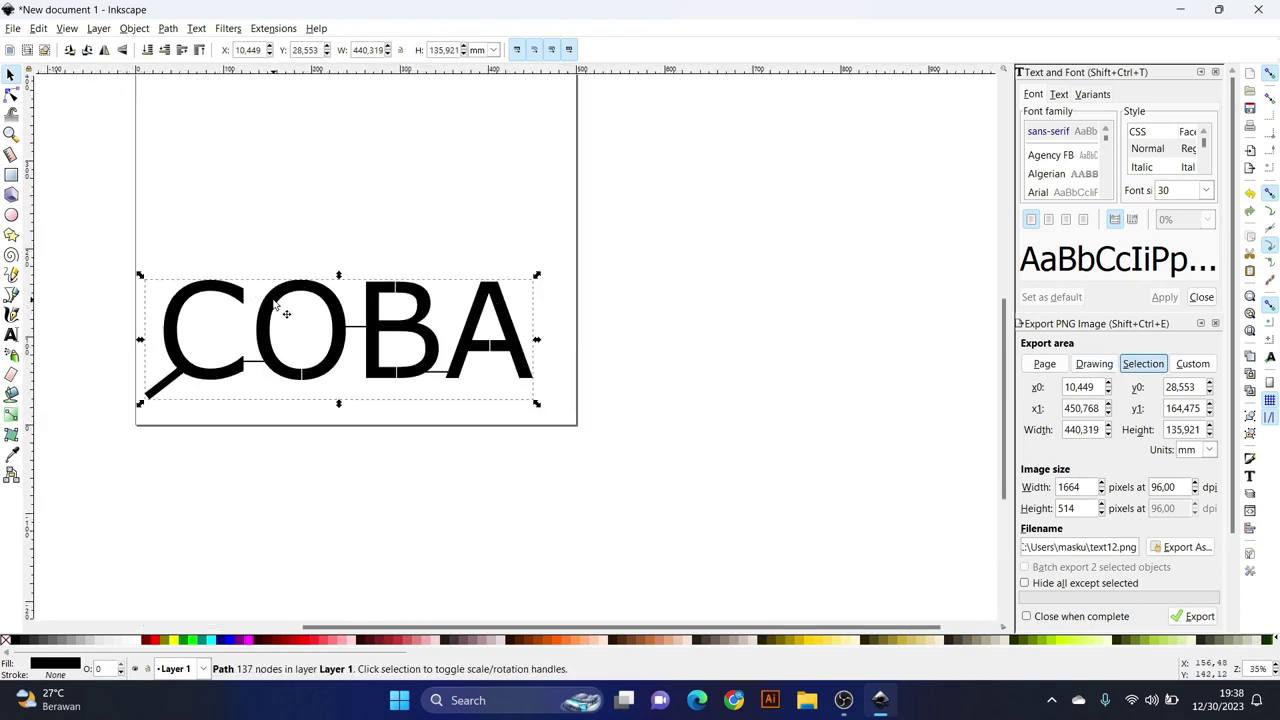
drag(282, 297, 288, 303)
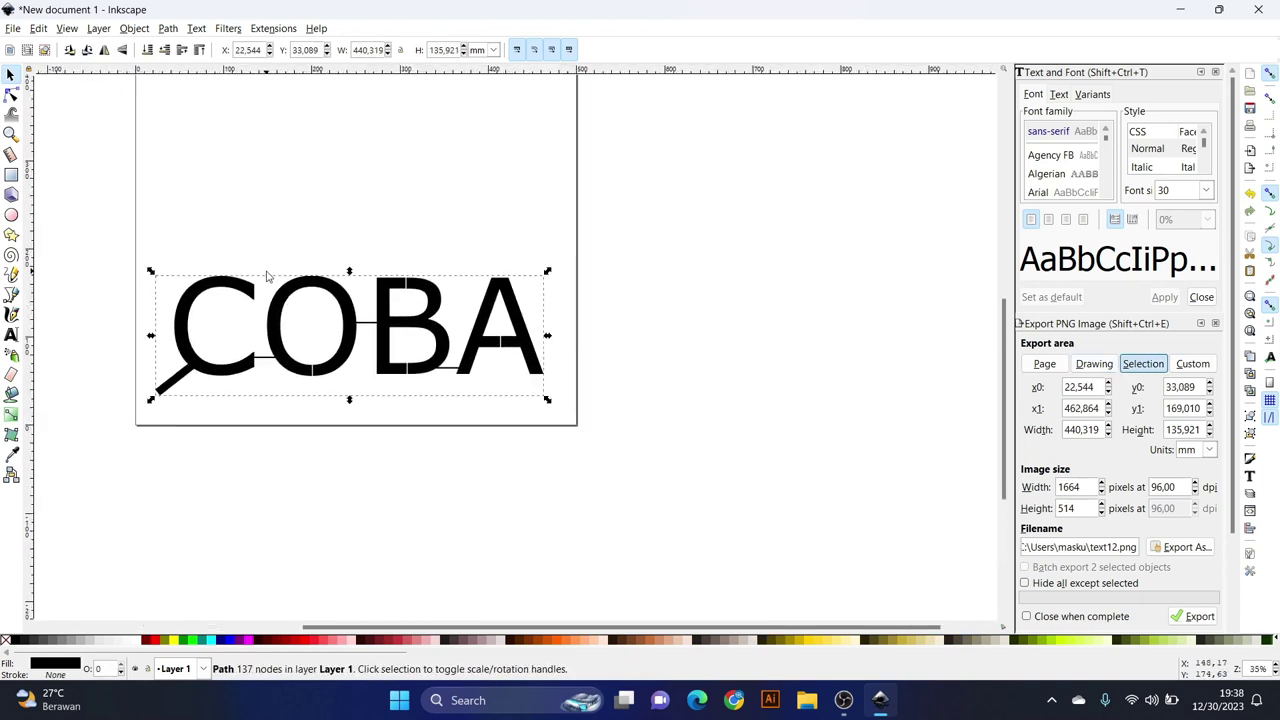
click(615, 246)
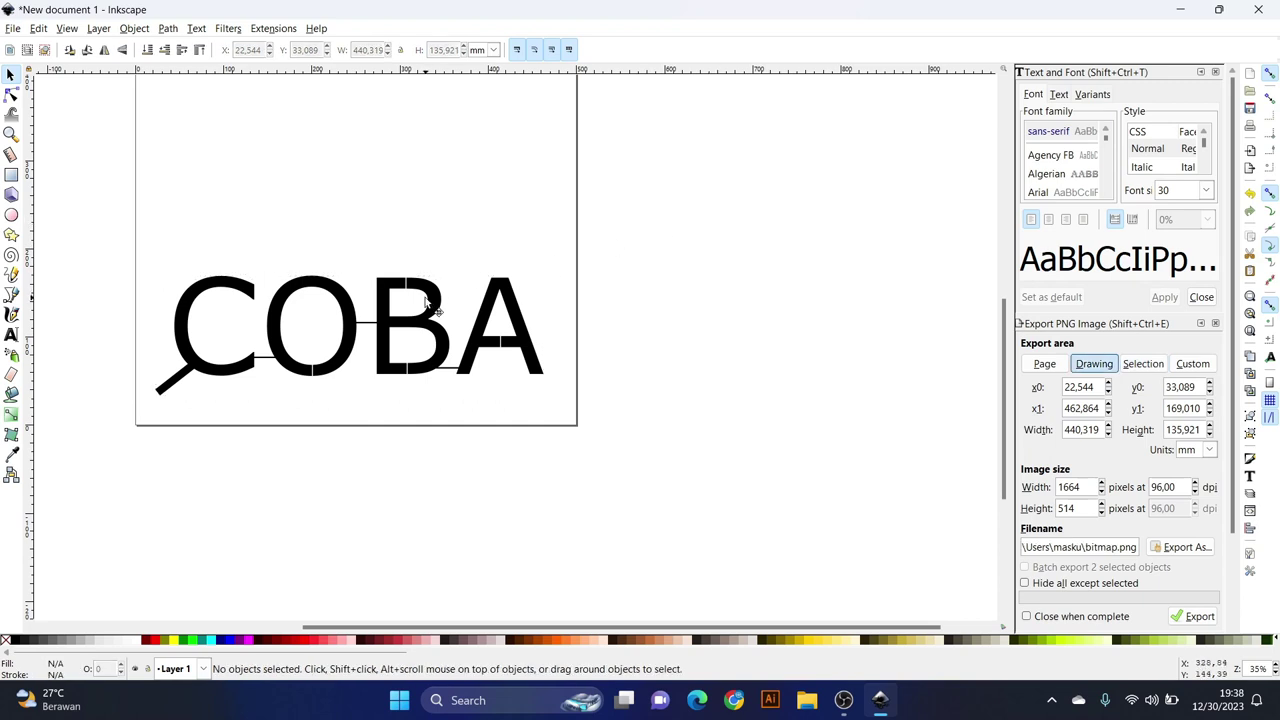
click(430, 303)
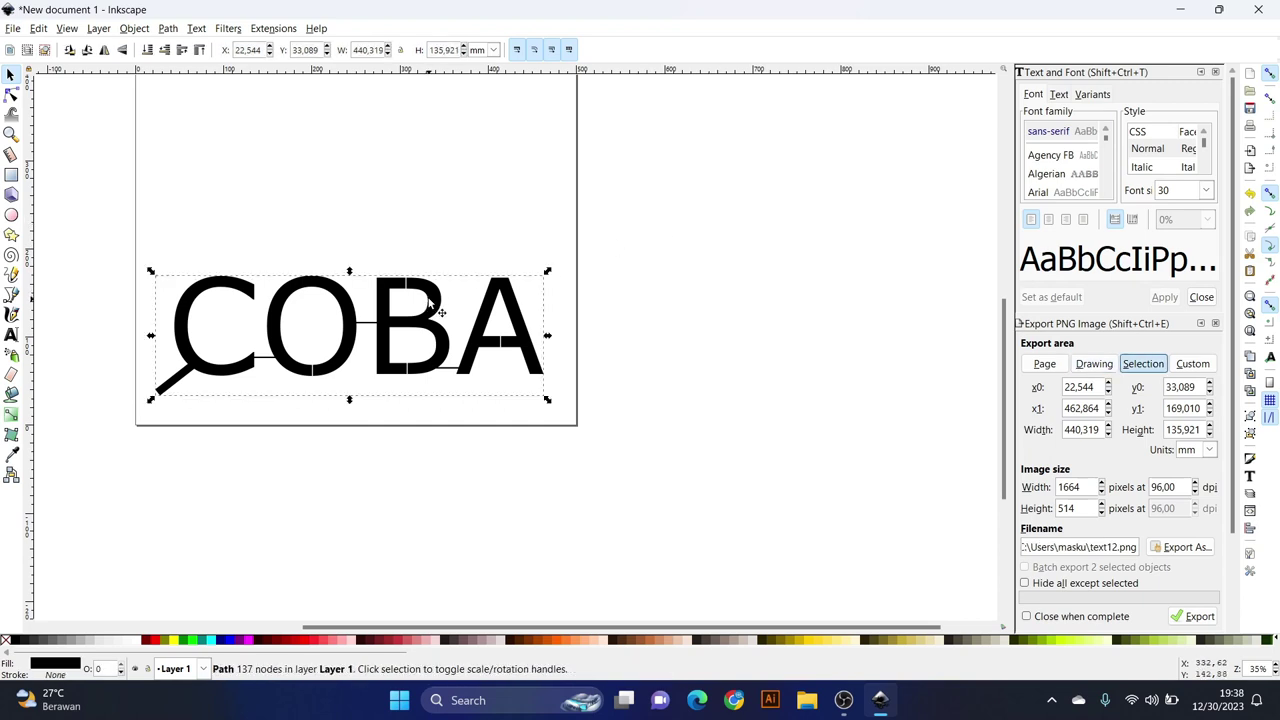
- Add 2-point Gcodetools orientation points at the page's bottom-left
click(272, 29)
mouse_move(290, 180)
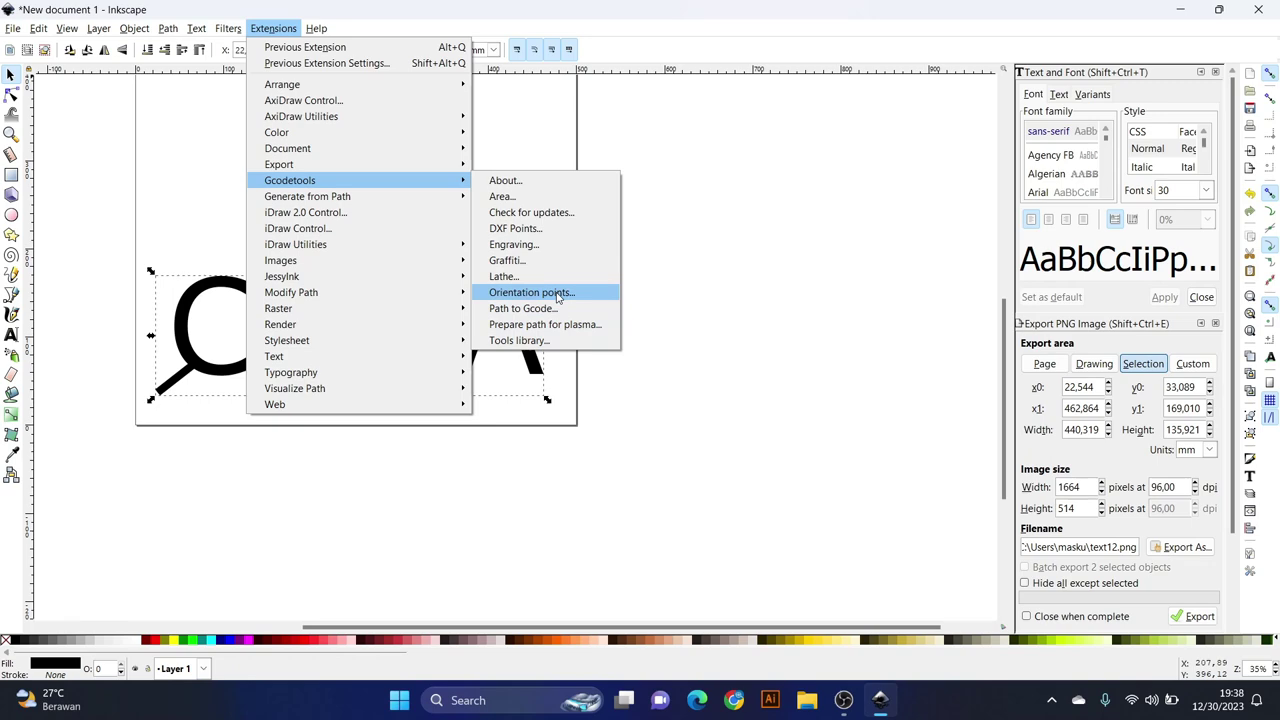
click(558, 297)
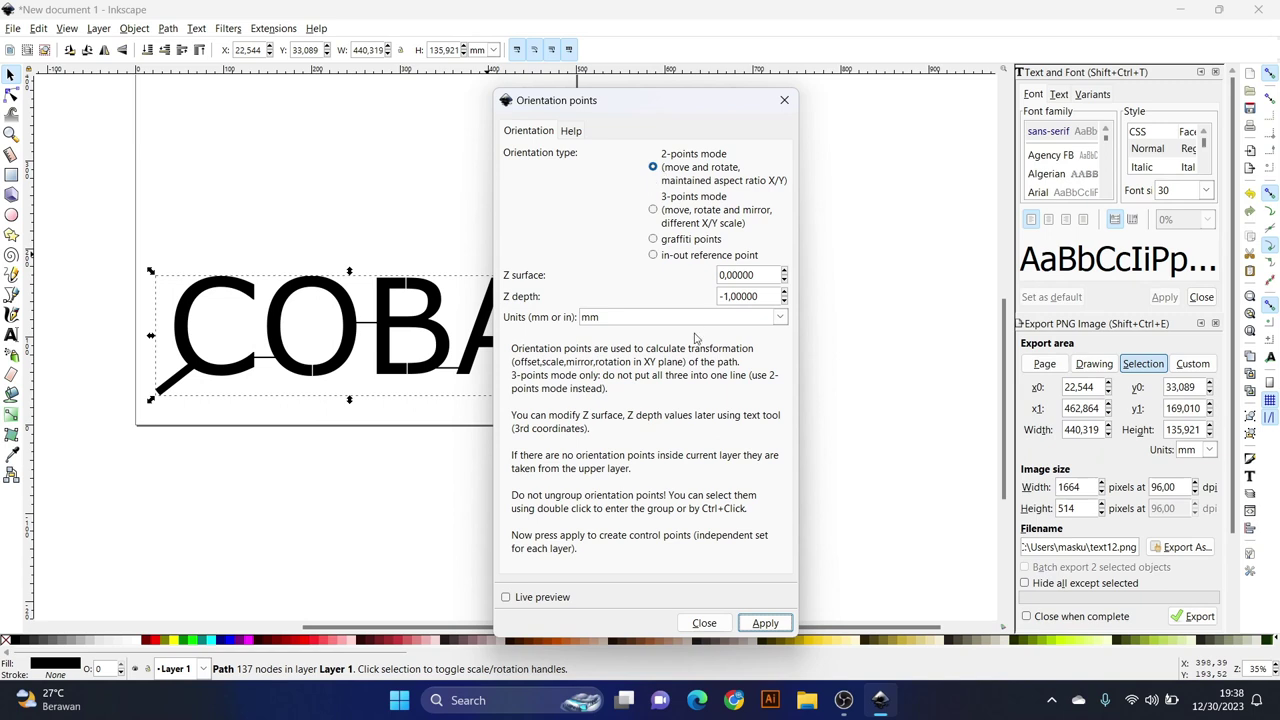
click(762, 624)
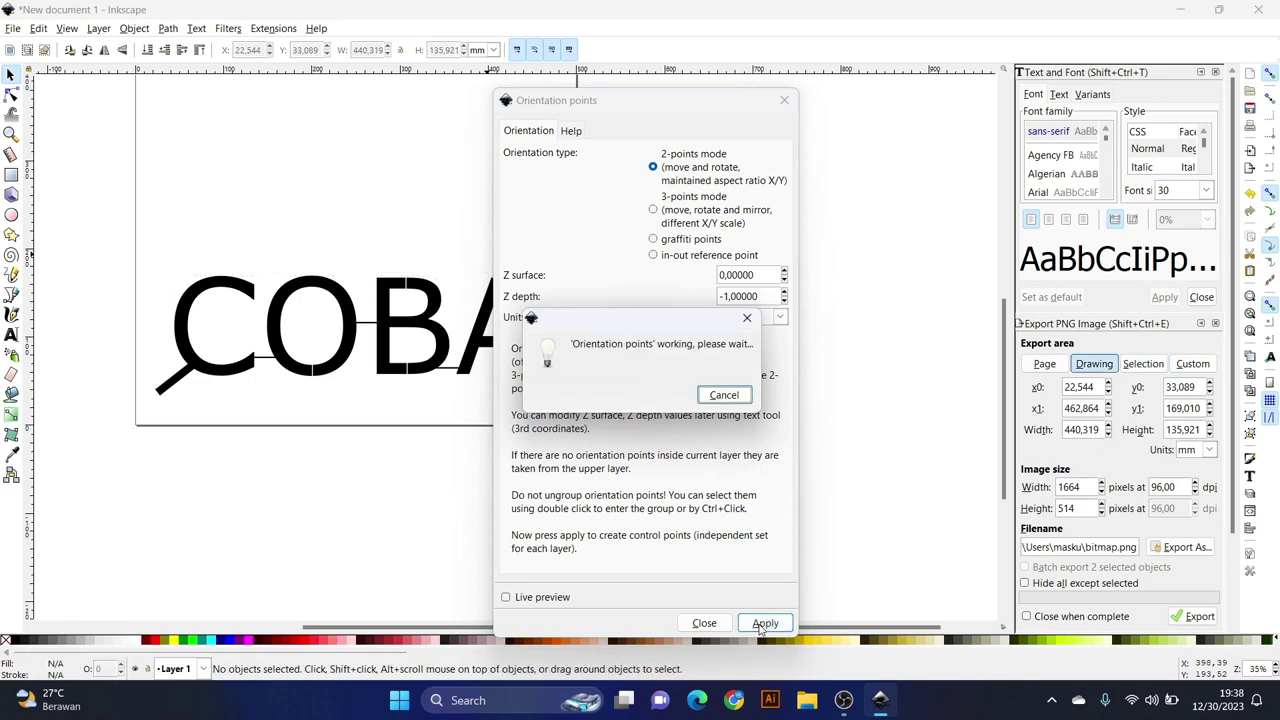
click(786, 102)
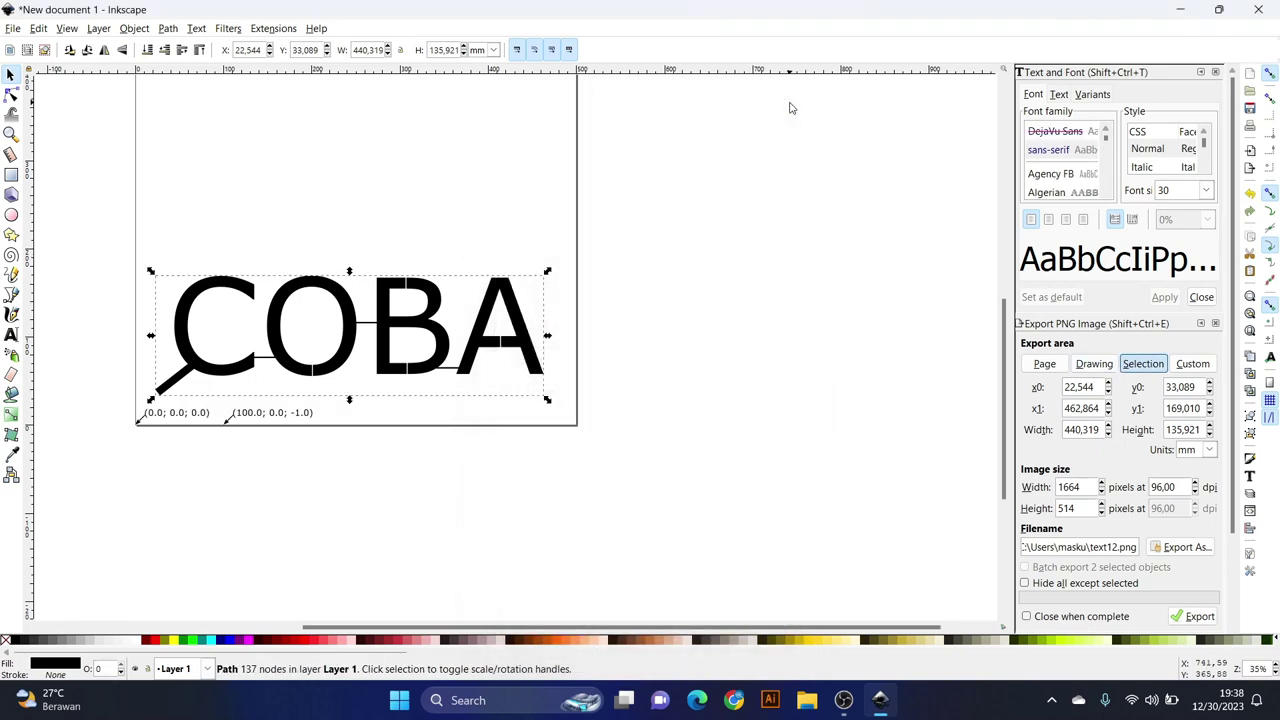
- Reposition the COBA path to X 16.497, Y 25.530 mm
click(162, 423)
click(197, 377)
mouse_move(200, 366)
mouse_down()
mouse_move(314, 286)
mouse_move(201, 372)
mouse_up()
key(ctrl+Left)
key(ctrl+Left)
key(ctrl+Left)
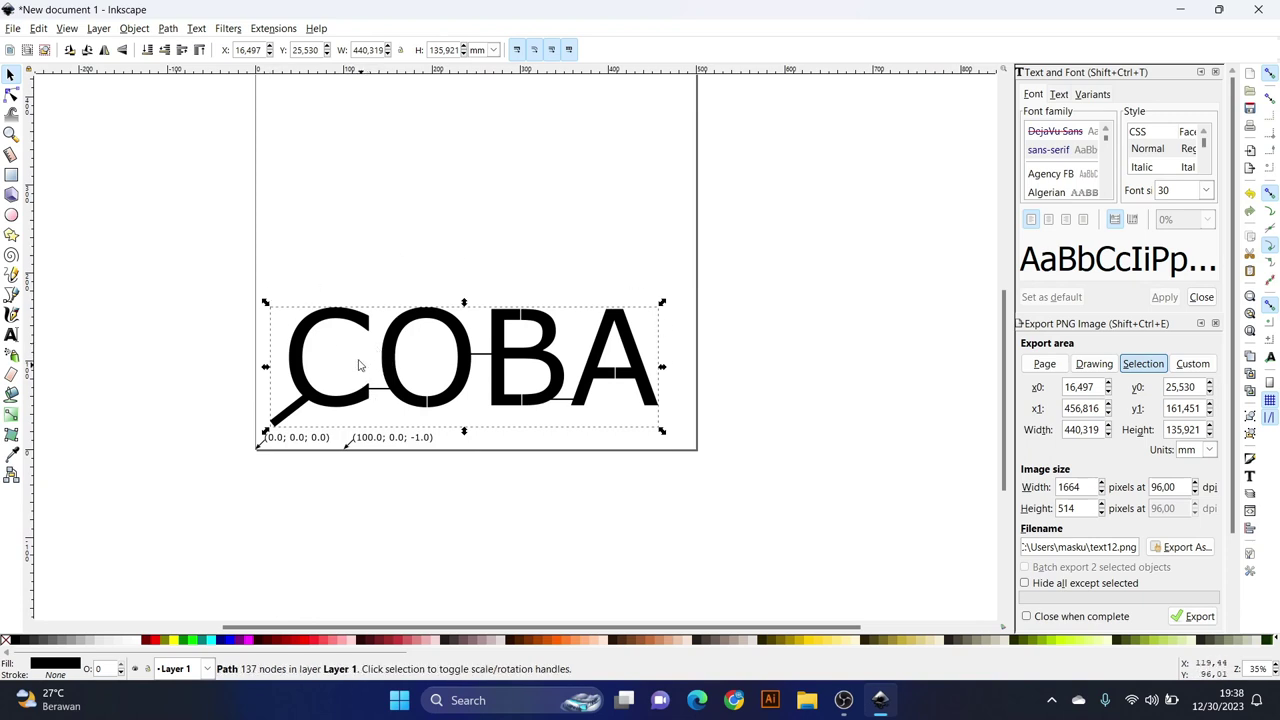
ctrl+scroll(367, 375, down, 1)
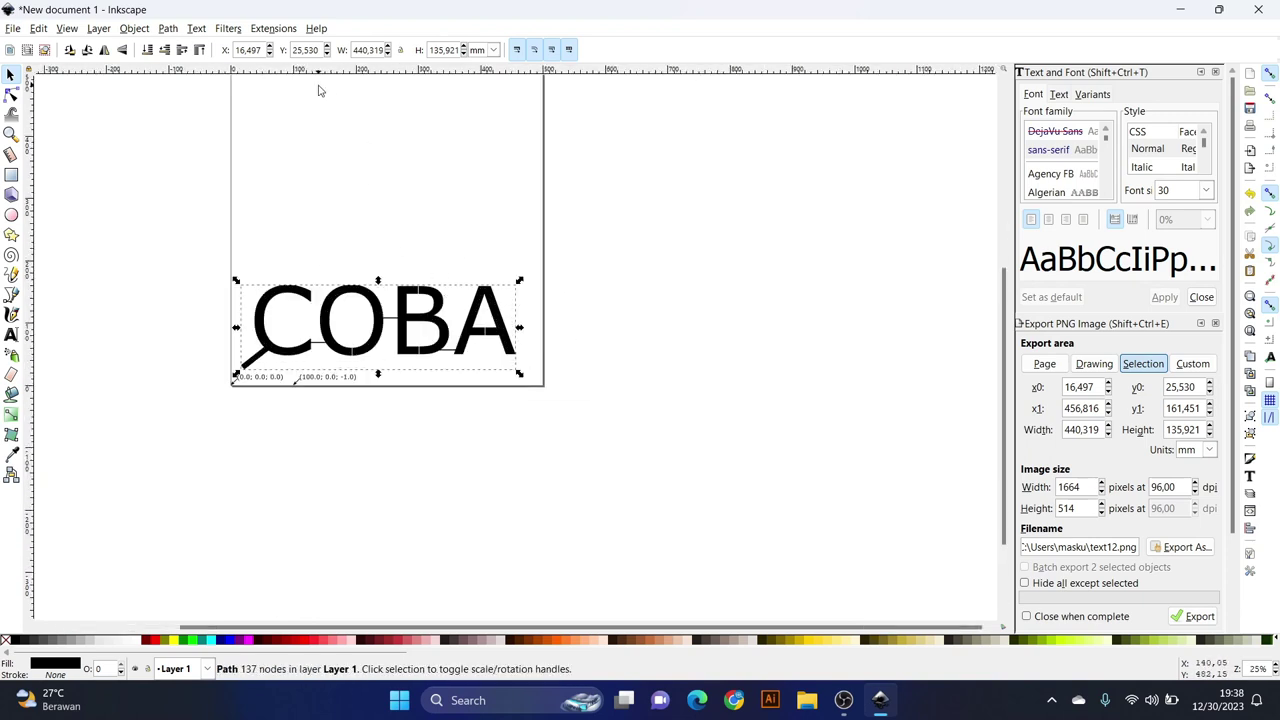
- Create a cylinder cutter definition from the Gcodetools Tools library
click(276, 29)
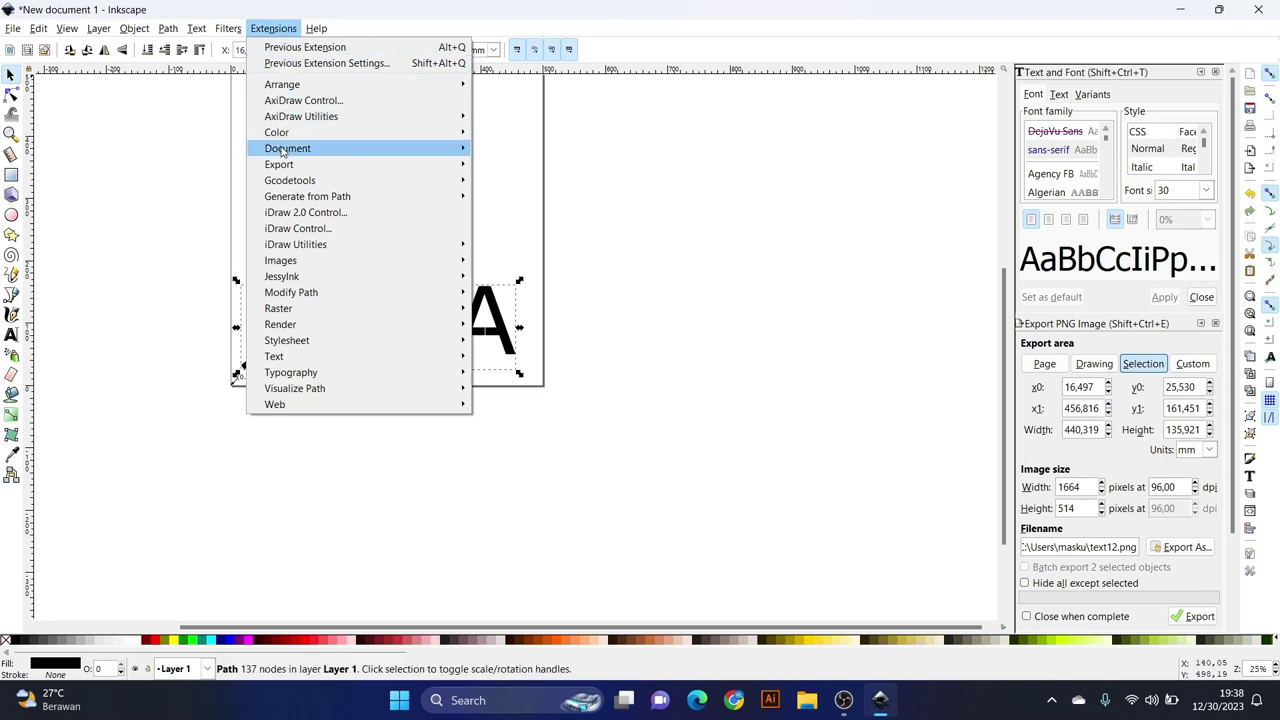
mouse_move(290, 180)
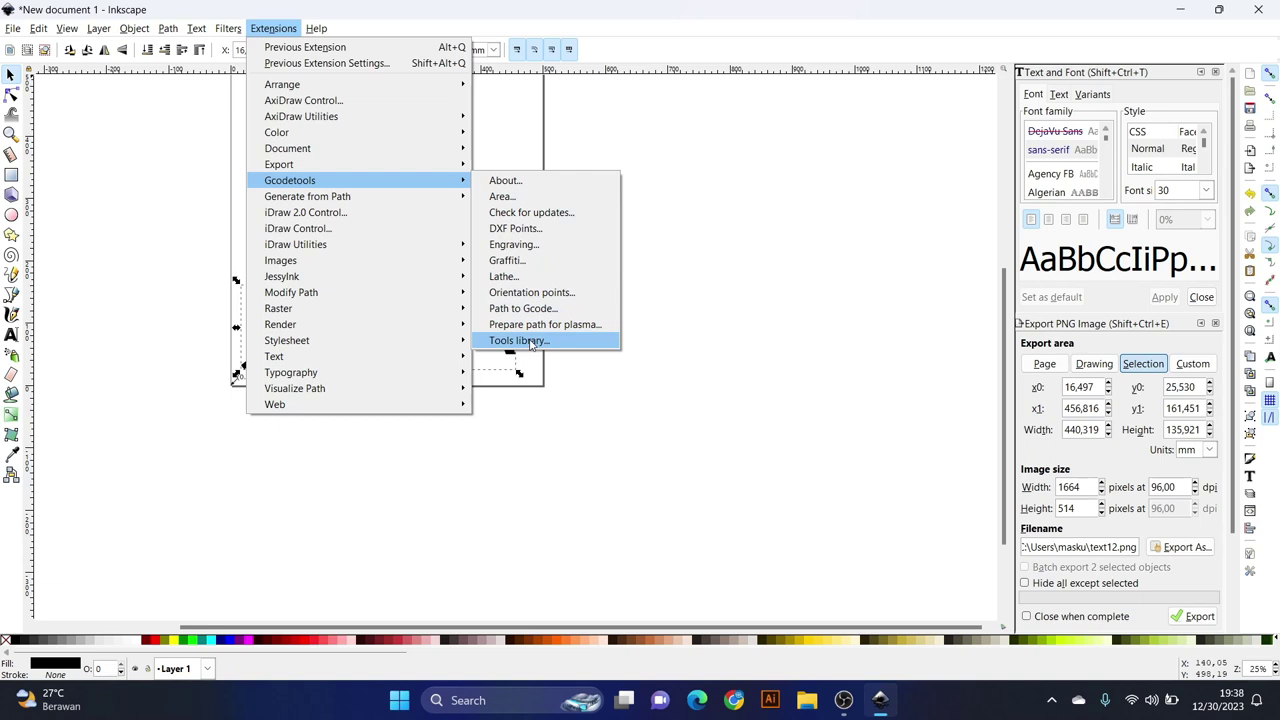
click(529, 343)
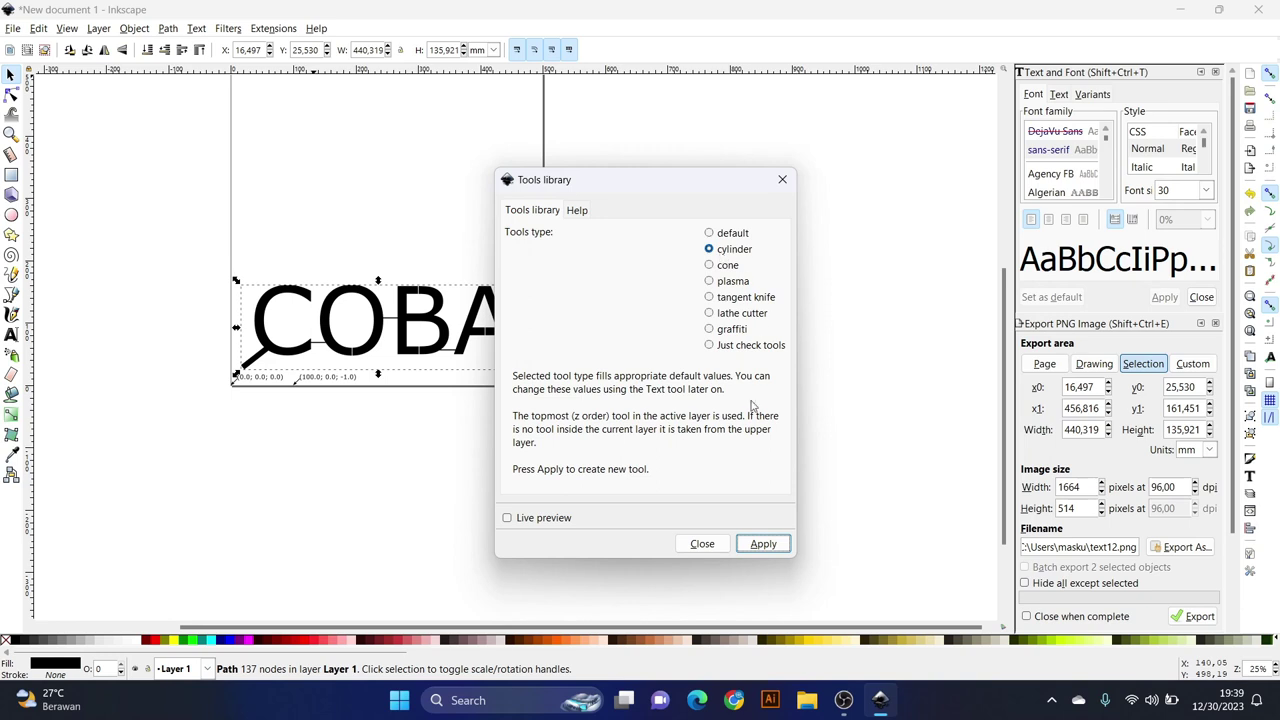
click(762, 545)
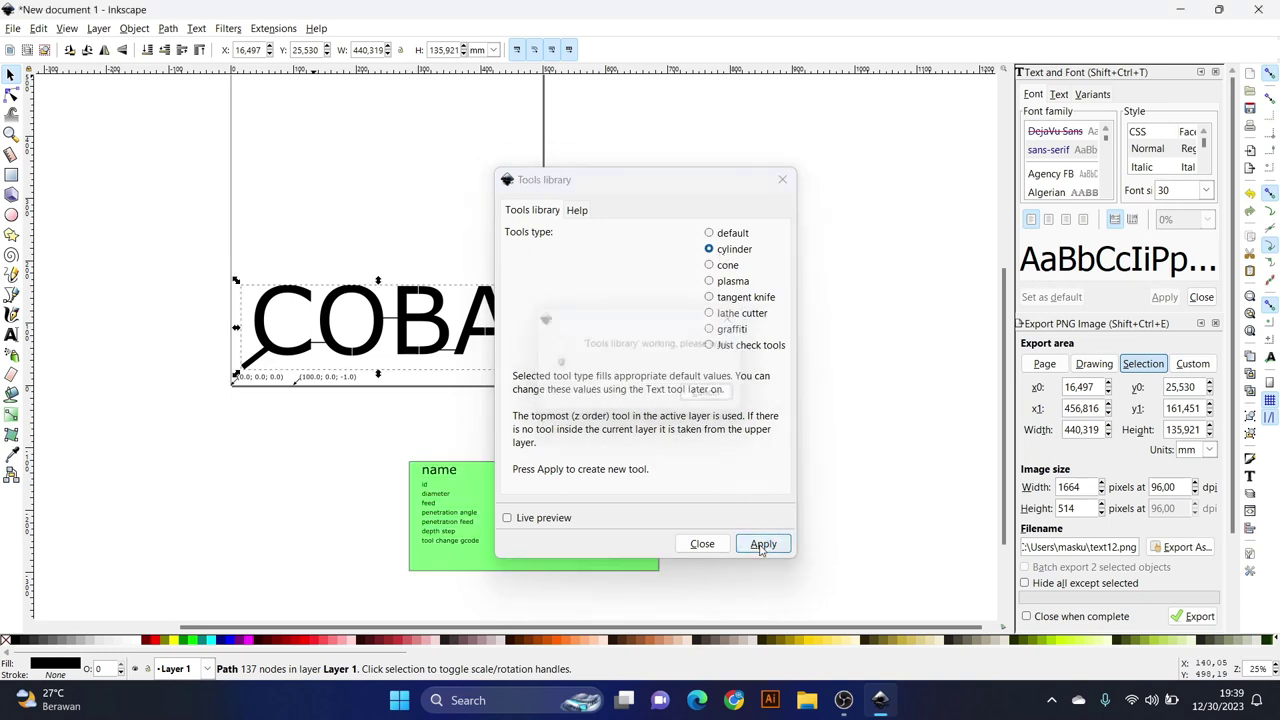
click(713, 550)
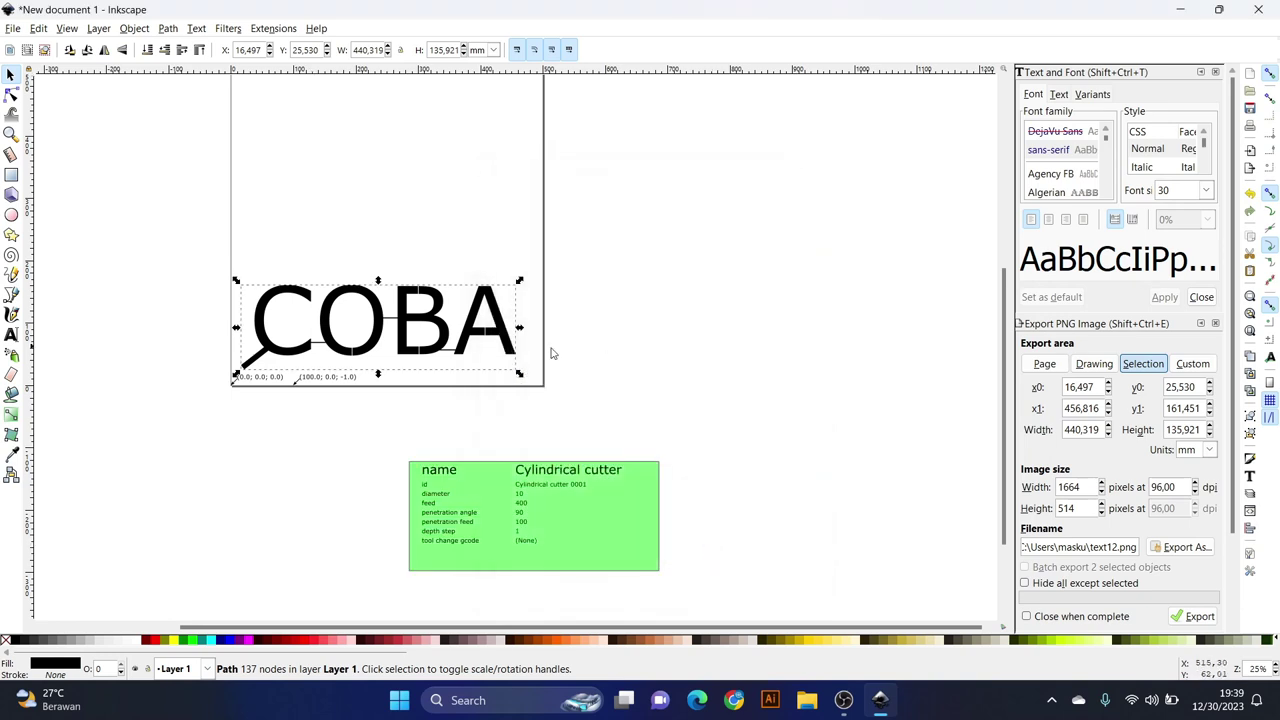
- Move the green cutter parameter table above the COBA lettering
mouse_move(625, 513)
mouse_down()
mouse_move(505, 197)
mouse_move(487, 196)
mouse_up()
ctrl+scroll(380, 200, up, 4)
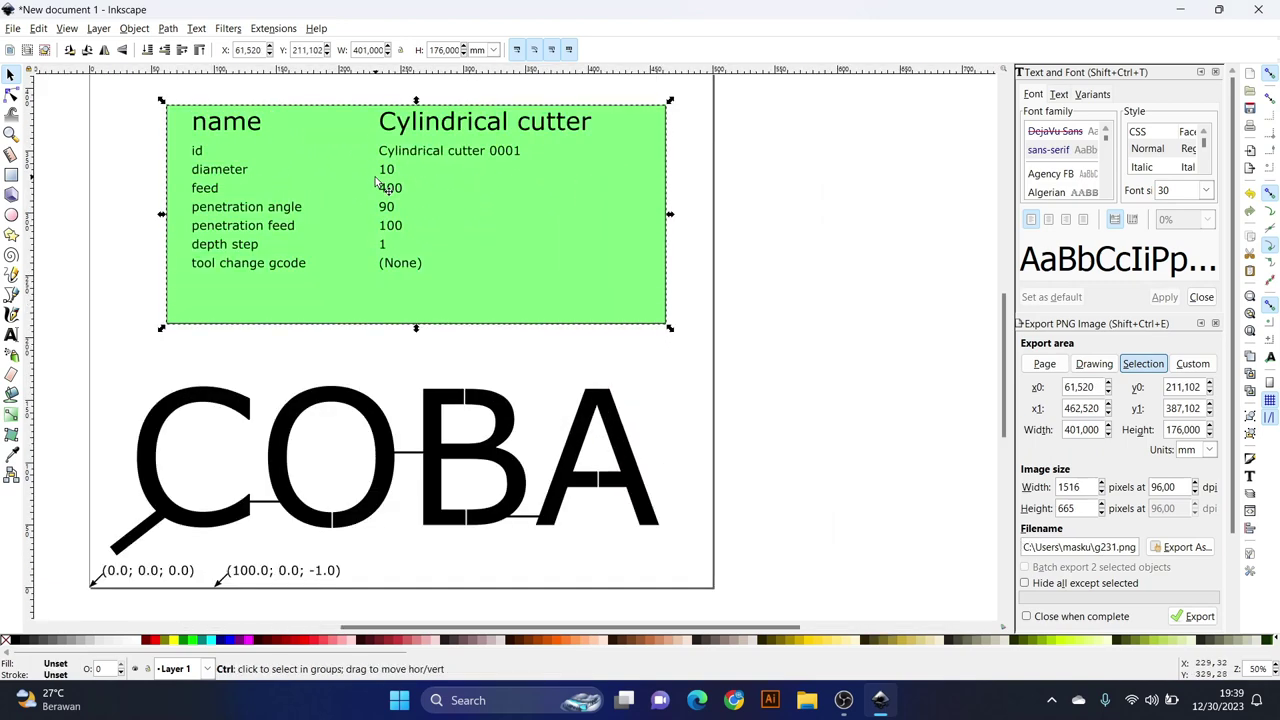
ctrl+scroll(430, 310, down, 1)
ctrl+scroll(477, 363, down, 1)
ctrl+scroll(450, 310, up, 1)
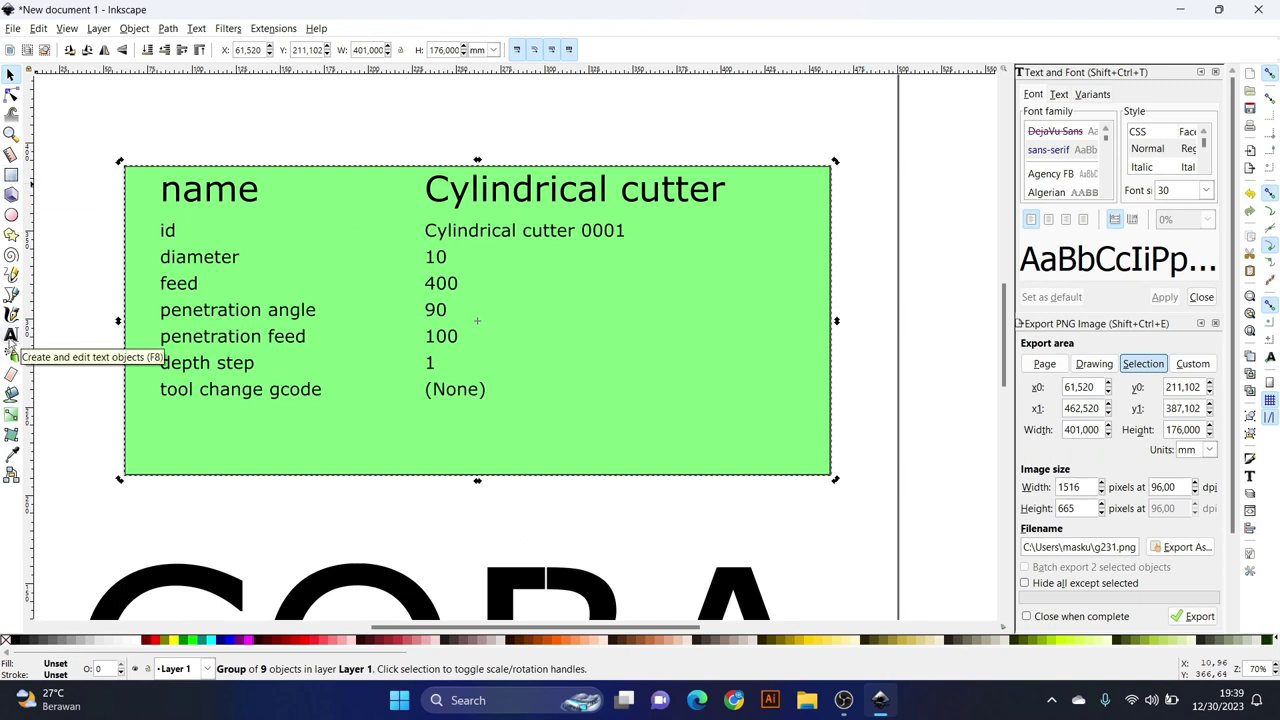
- Edit the tool table text so diameter reads 1 instead of 10 and feed 1000 instead of 400
click(11, 336)
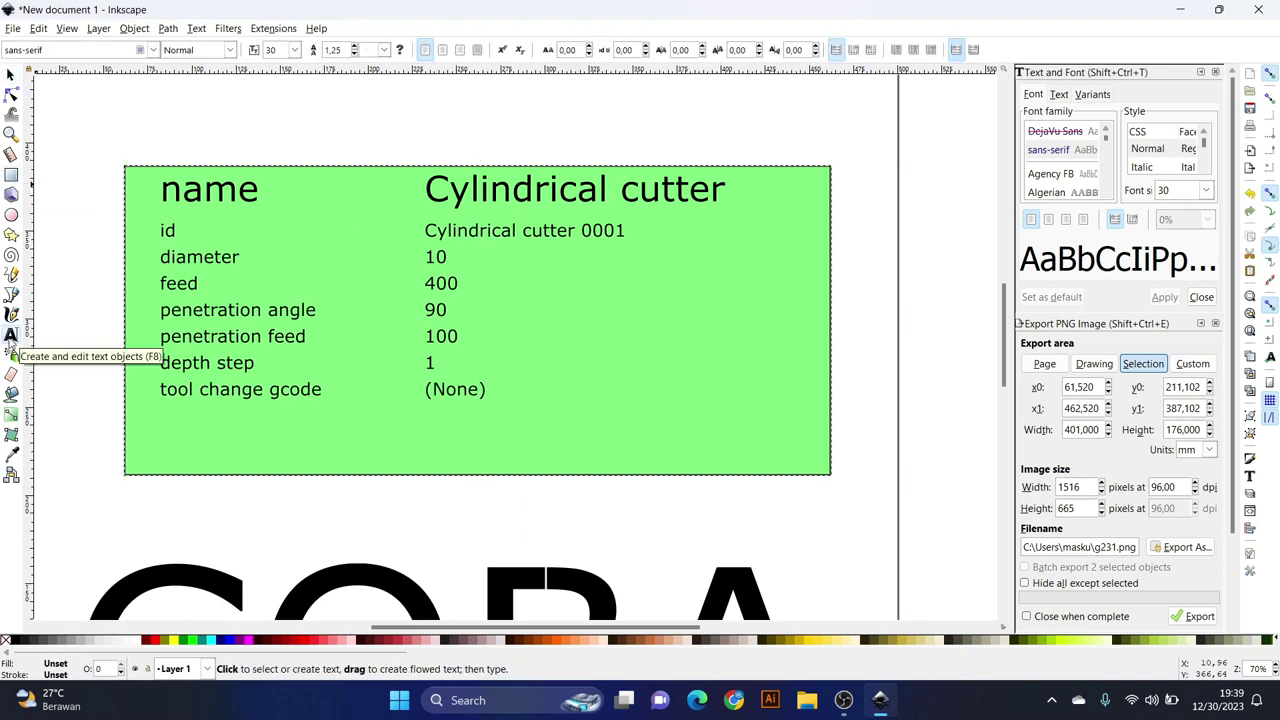
click(429, 257)
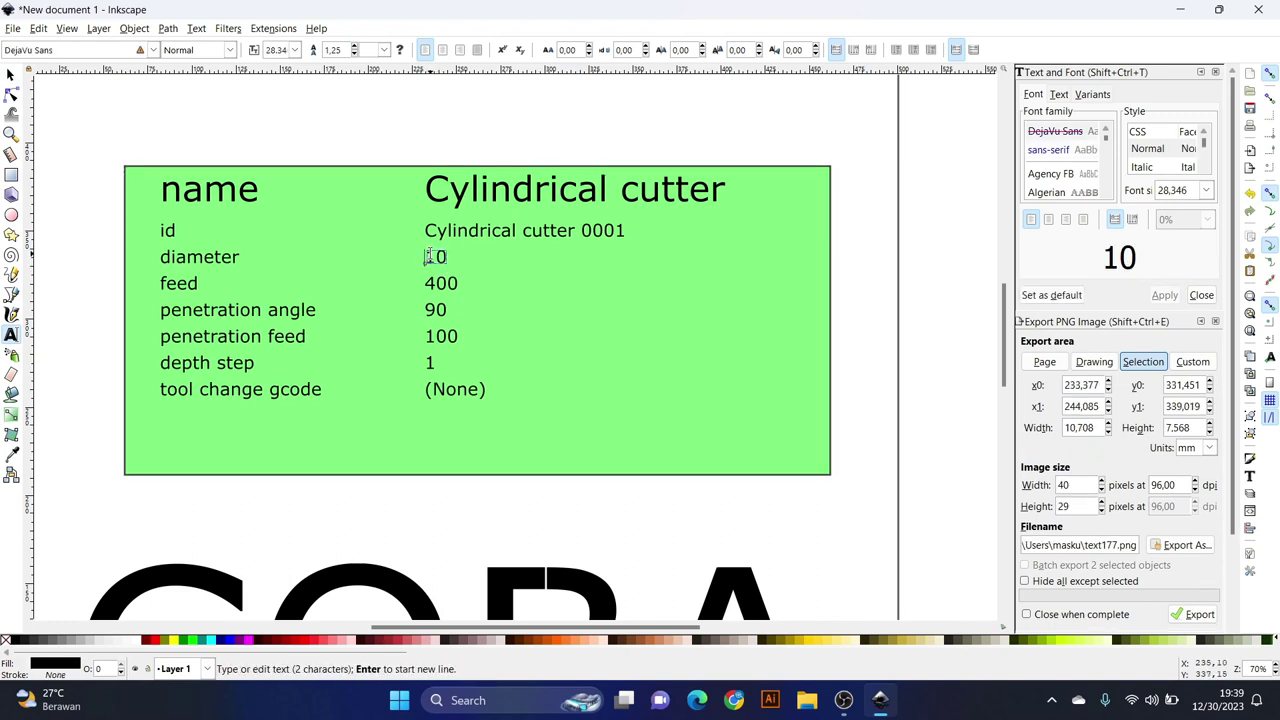
key(Escape)
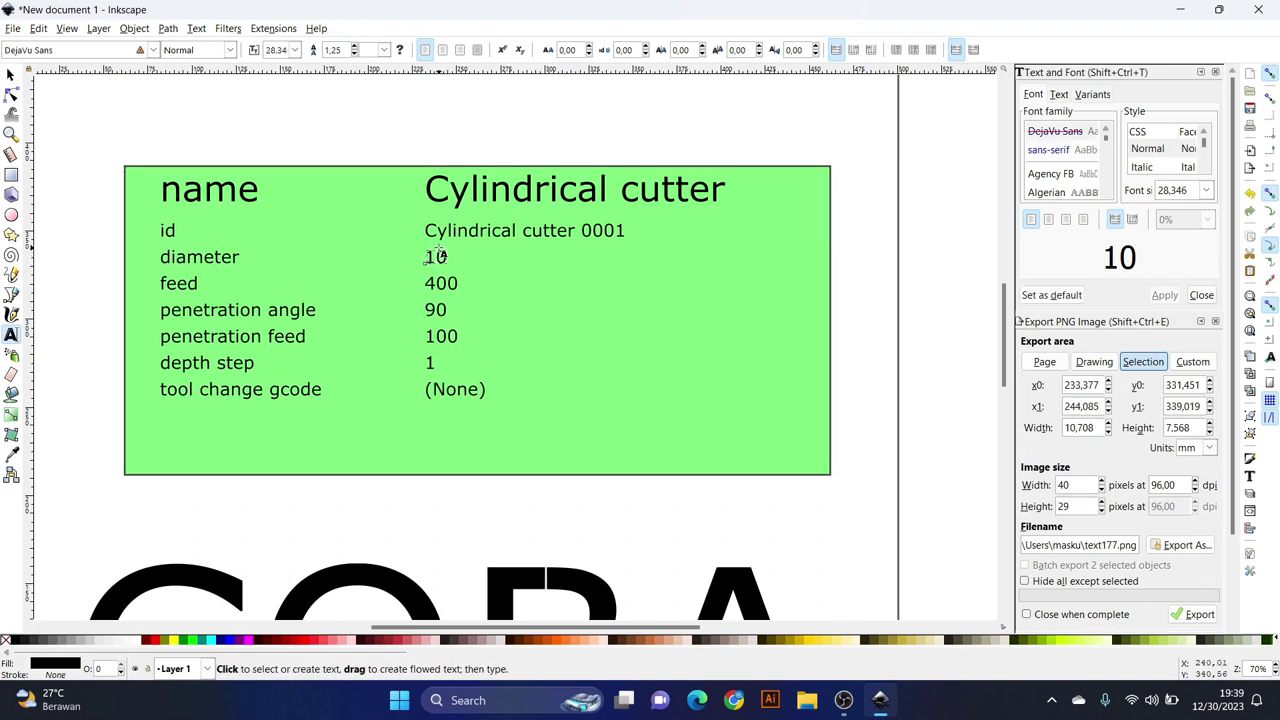
click(438, 256)
key(Delete)
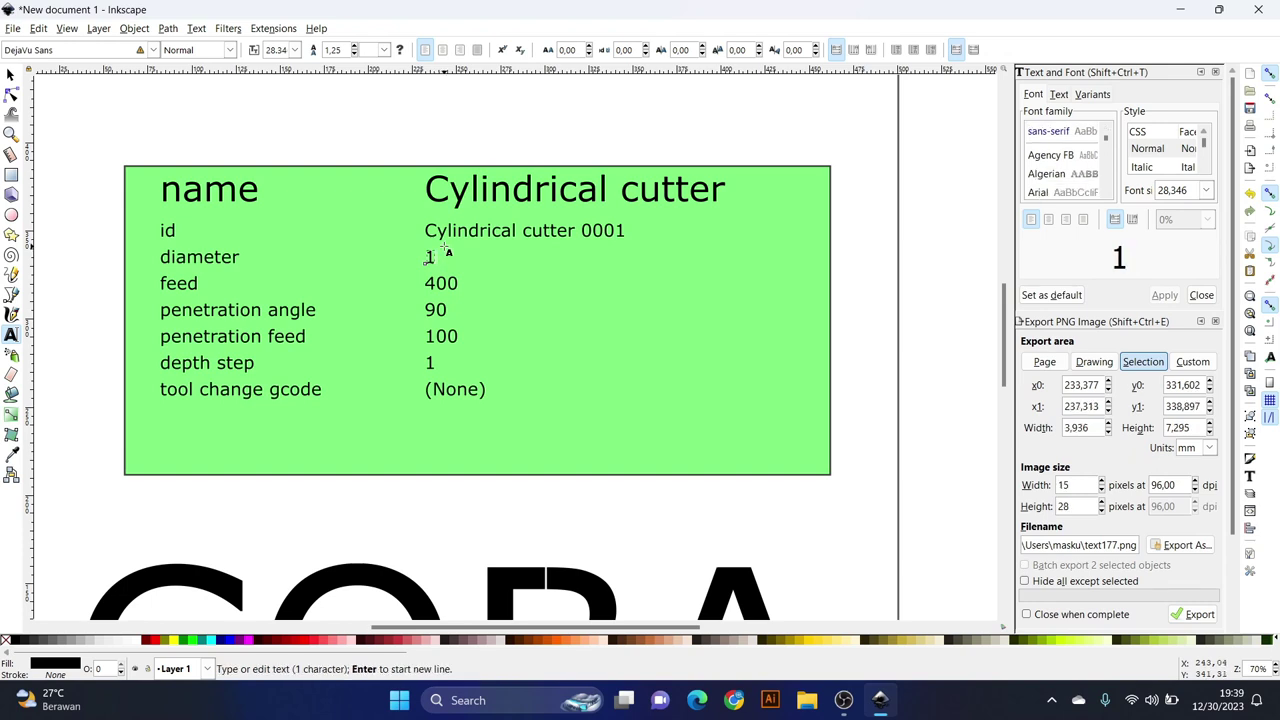
click(440, 283)
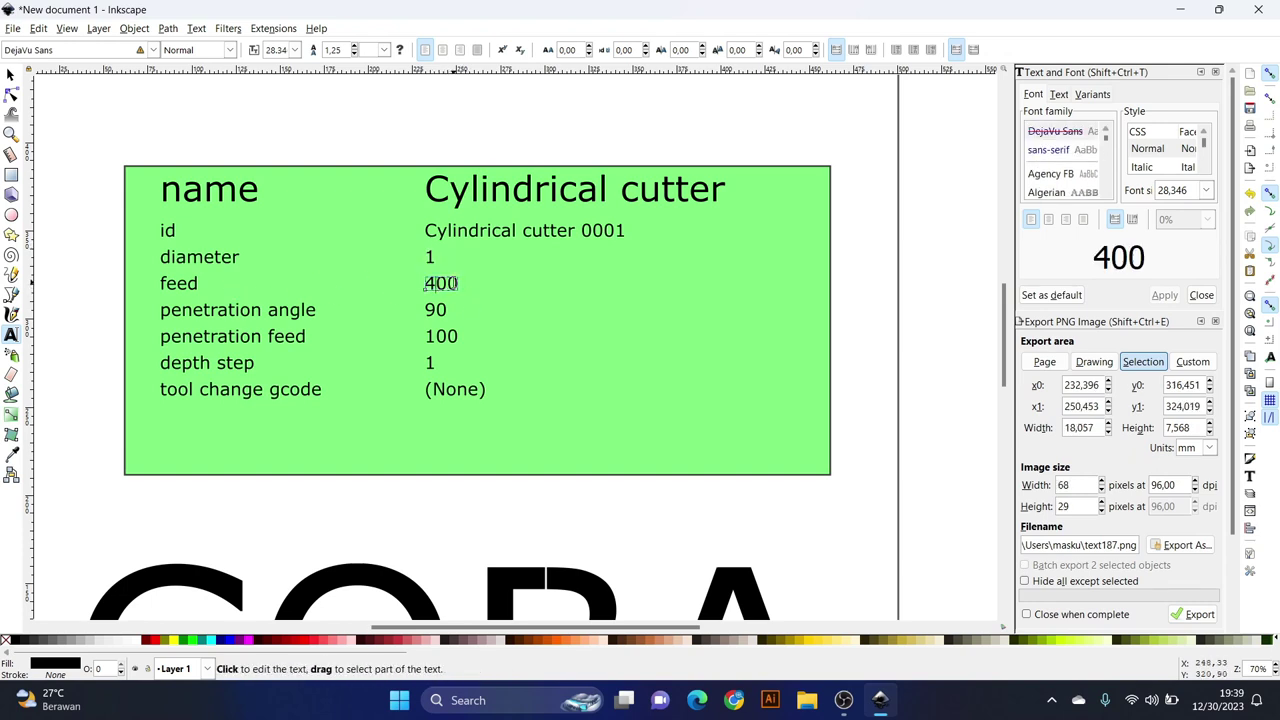
key(Delete)
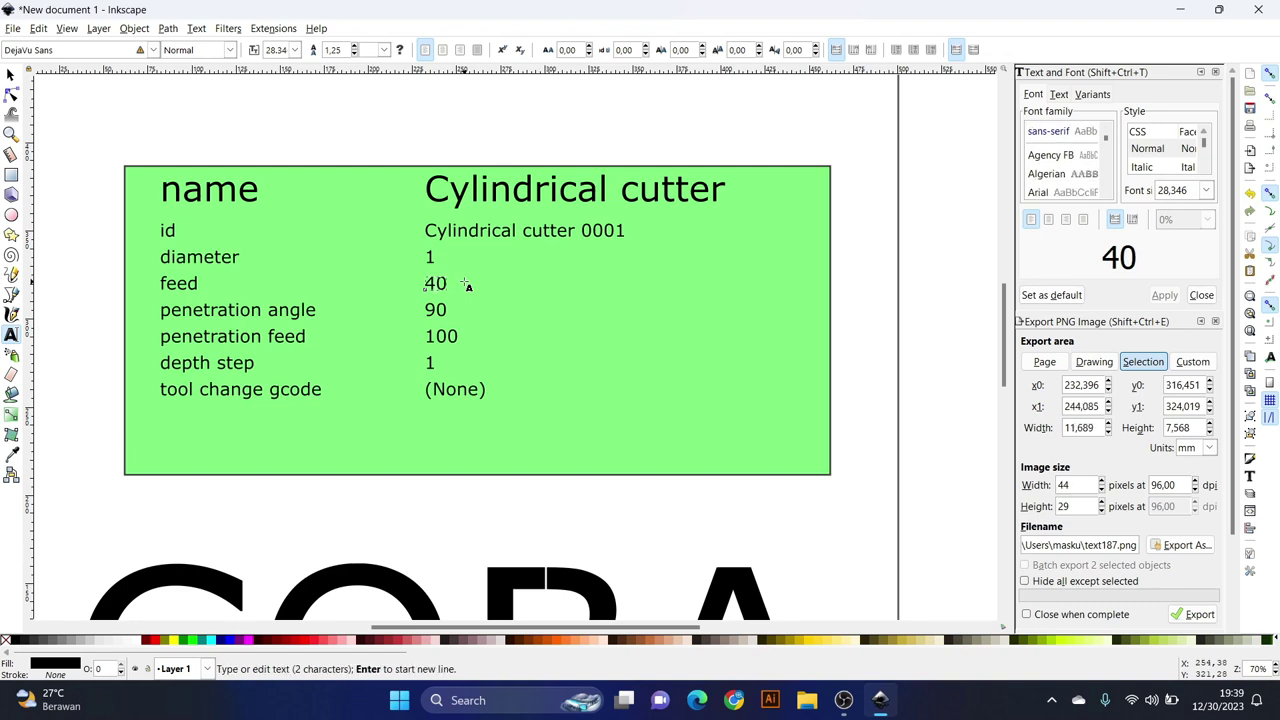
key(BackSpace)
text(1)
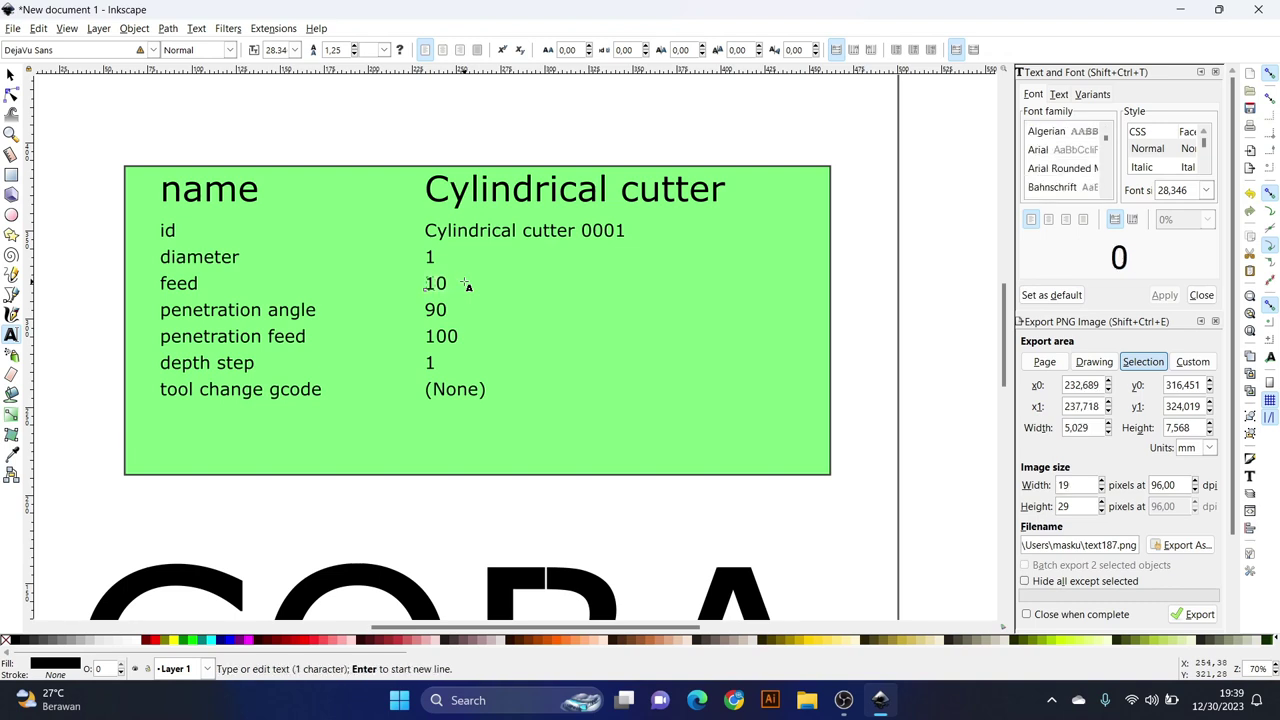
text(00)
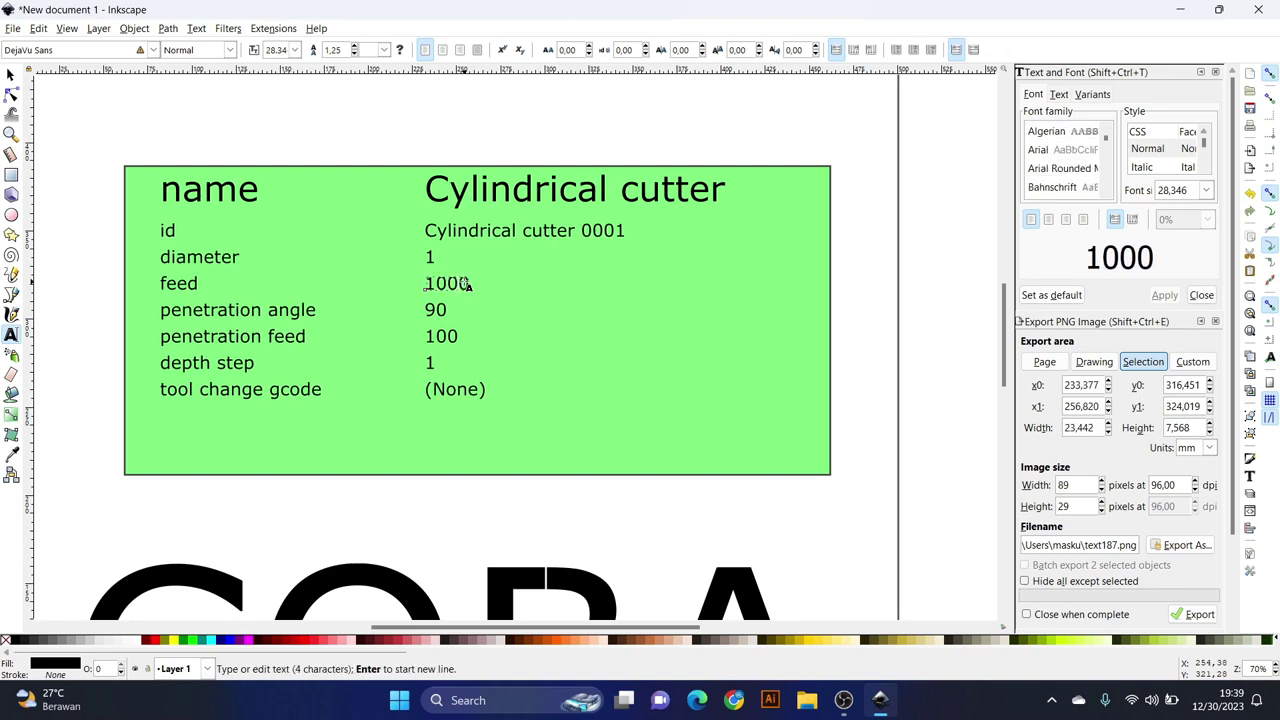
click(10, 75)
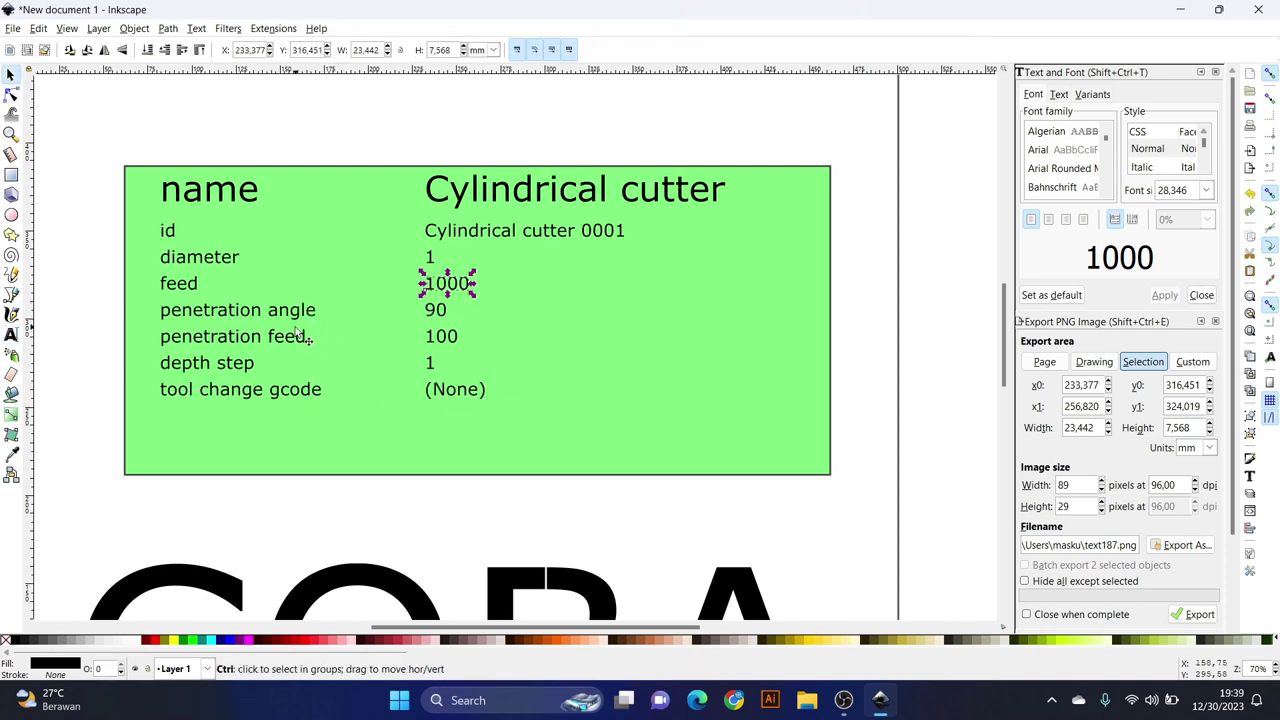
scroll(296, 331, down, 3)
- Move the tool table up and left, then select the COBA path
scroll(296, 331, up, 1)
click(449, 331)
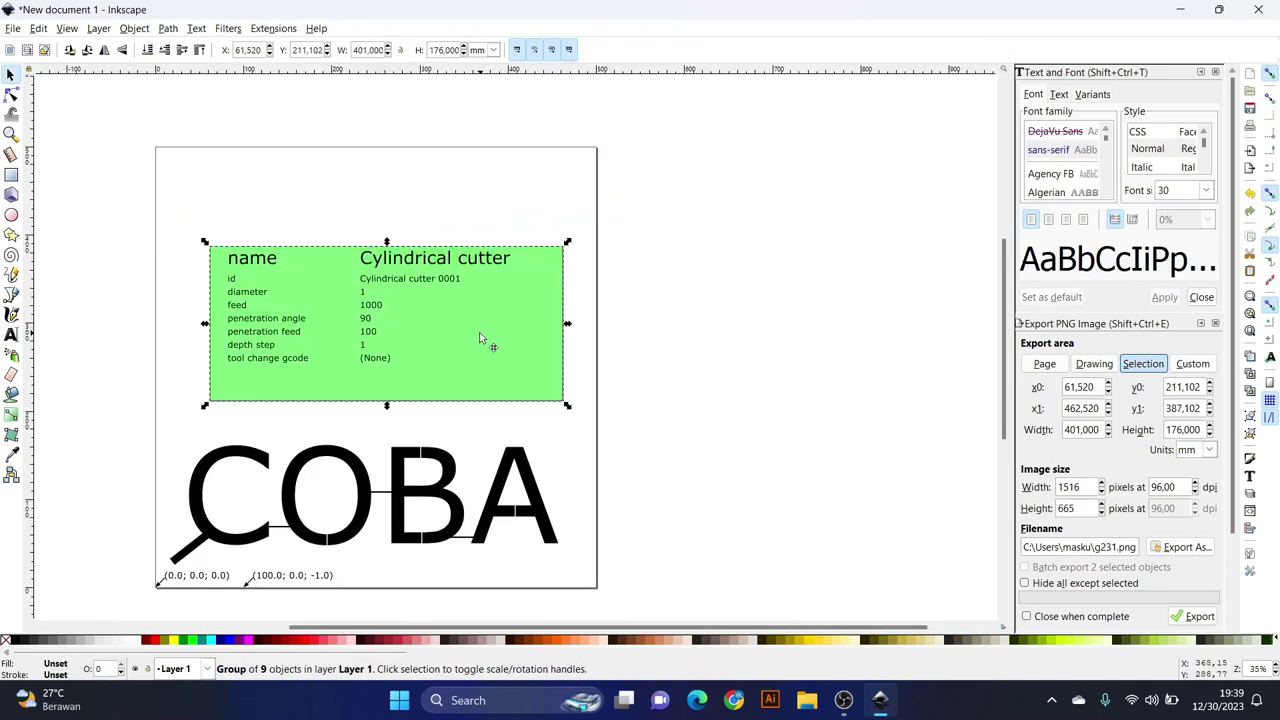
drag(480, 338, 466, 322)
click(750, 310)
scroll(585, 221, down, 1)
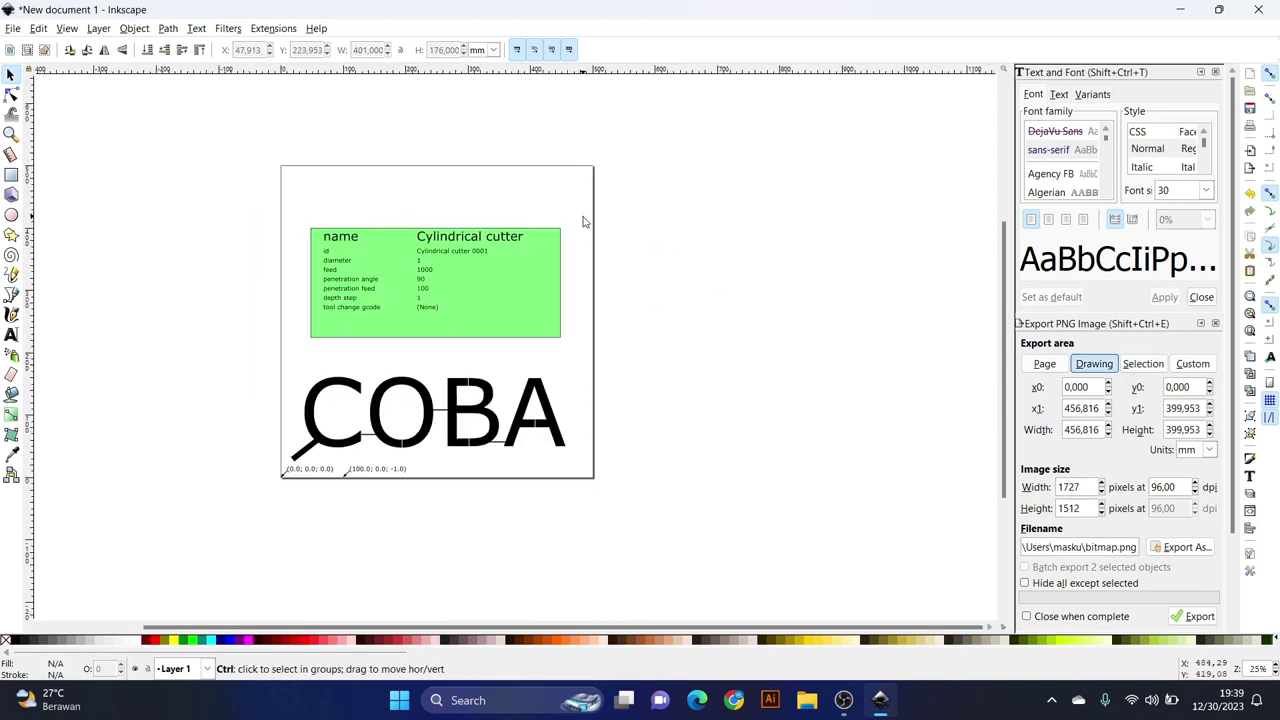
scroll(556, 258, up, 1)
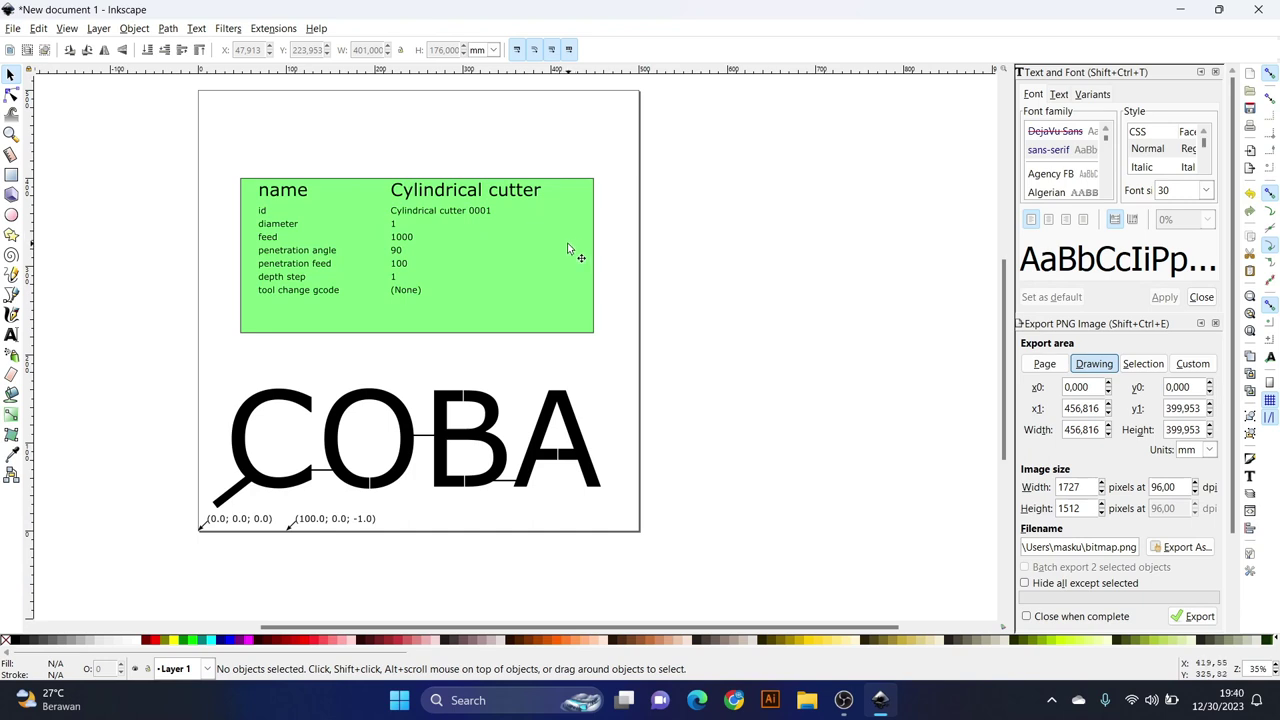
click(363, 397)
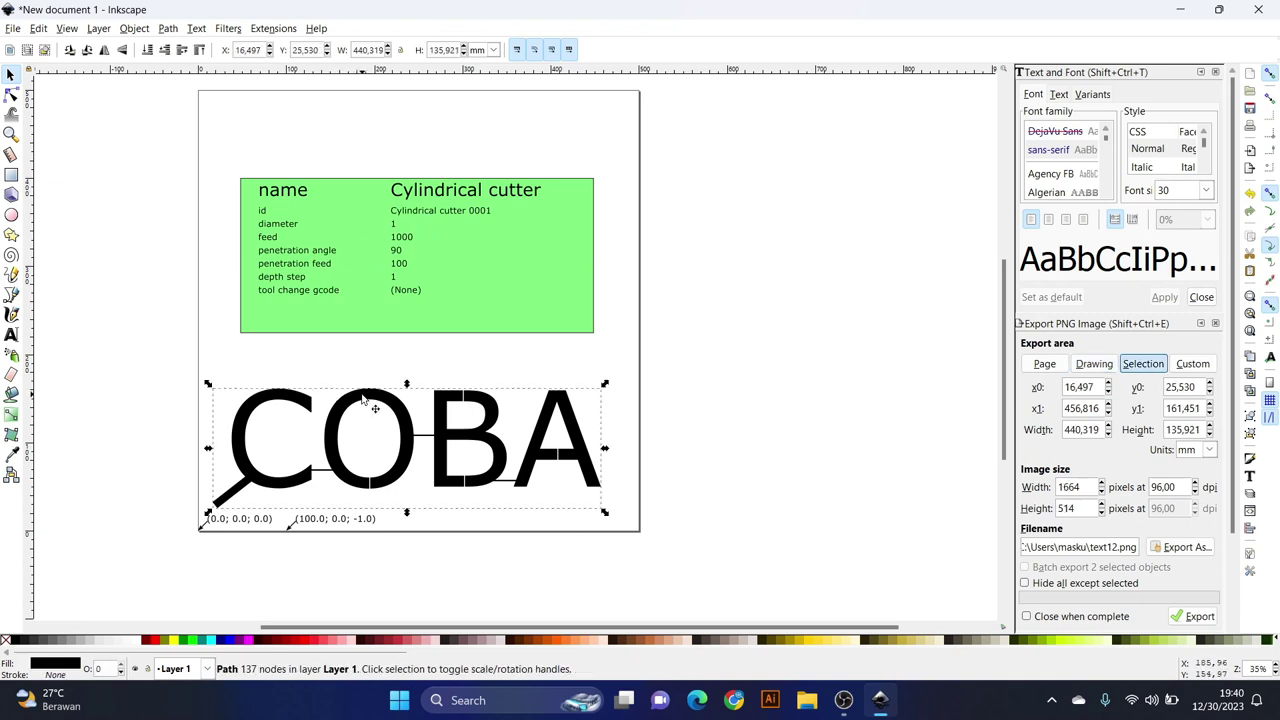
click(283, 28)
mouse_move(290, 180)
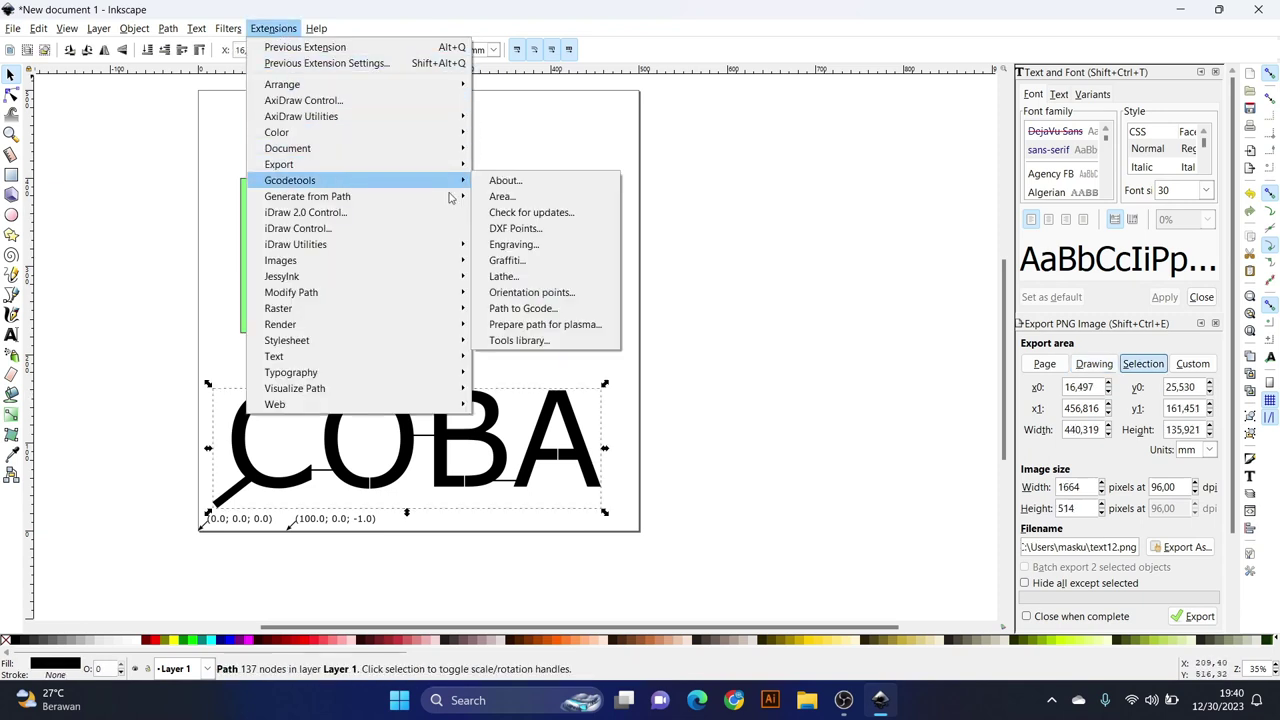
- Run Path to Gcode on COBA with the output file renamed to COBA FILE 1940
click(535, 310)
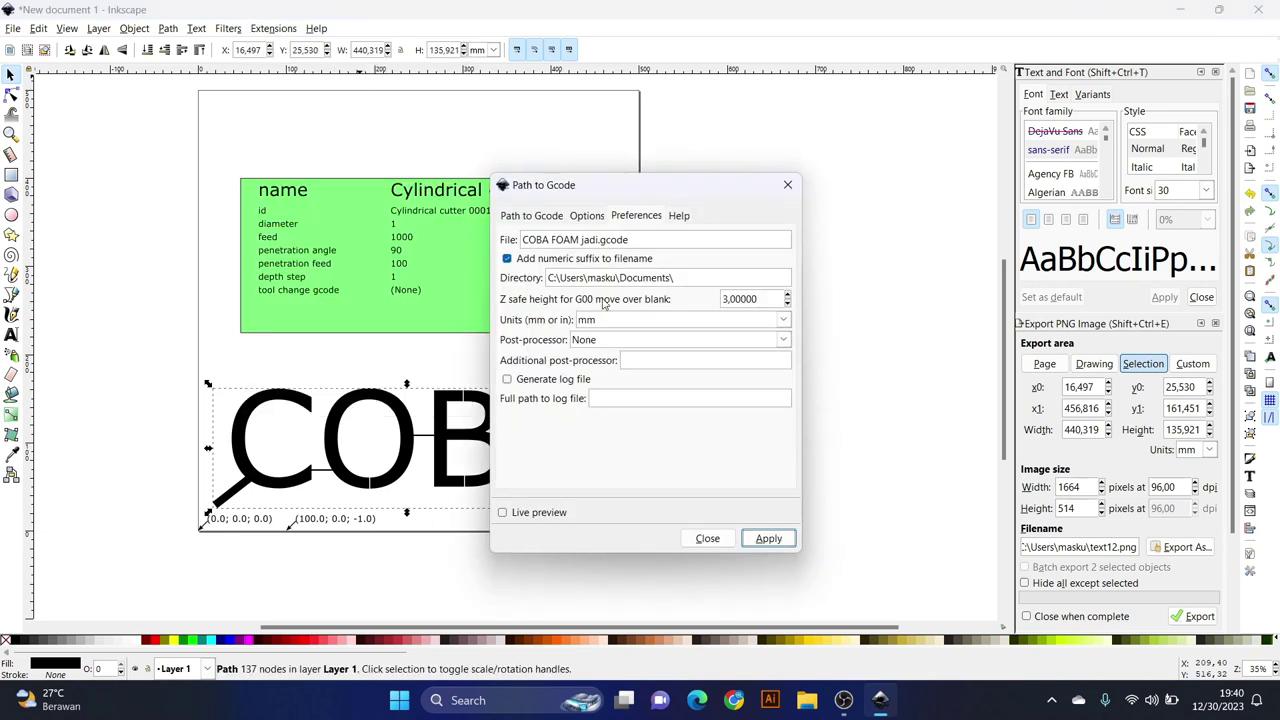
click(527, 219)
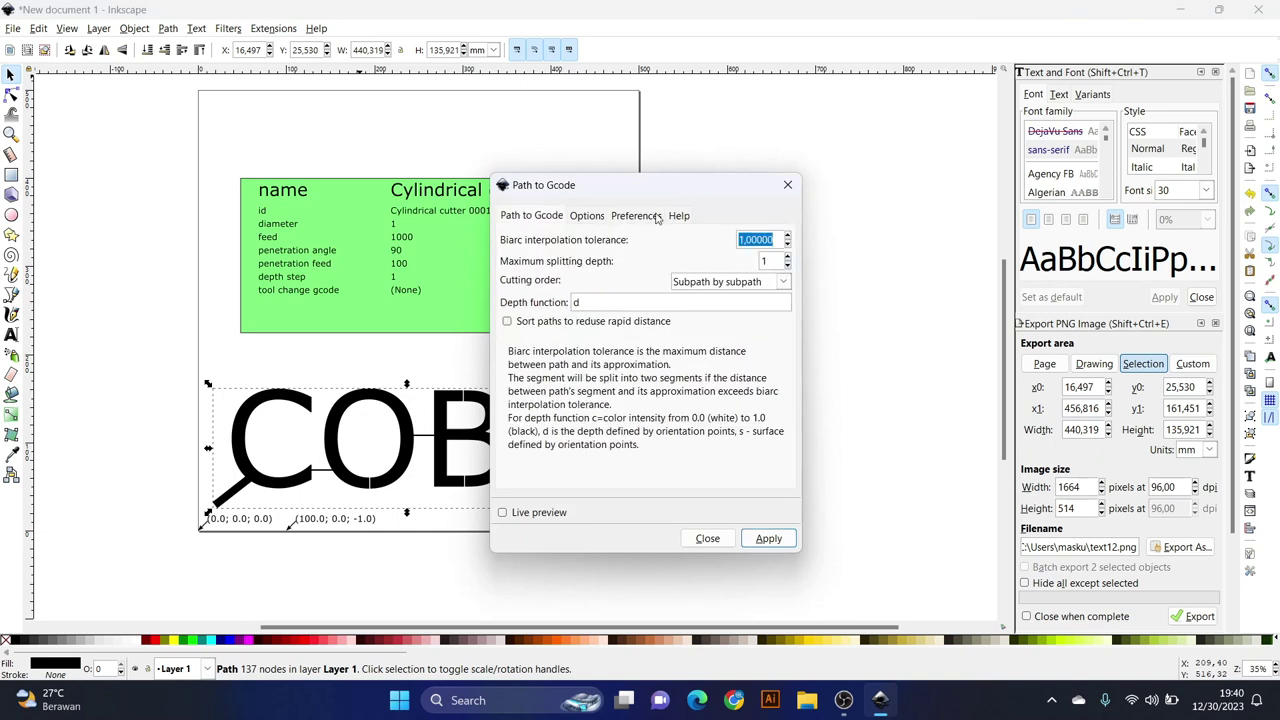
click(593, 217)
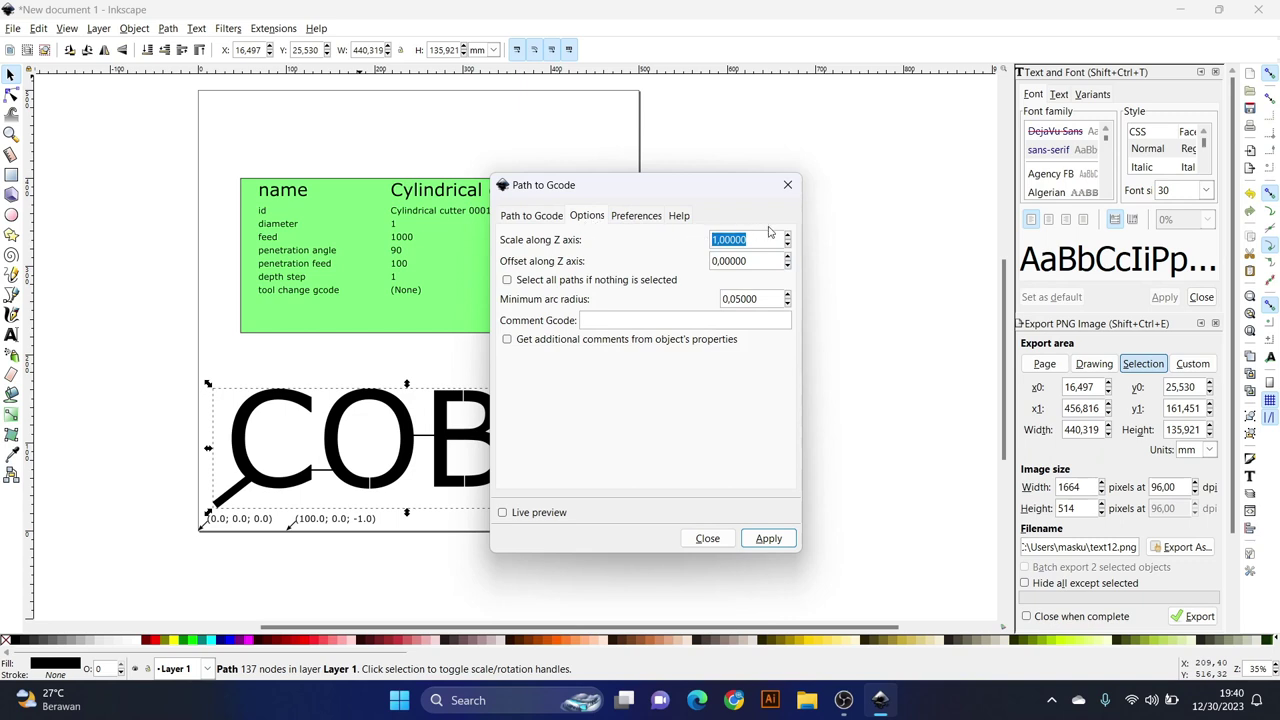
click(634, 217)
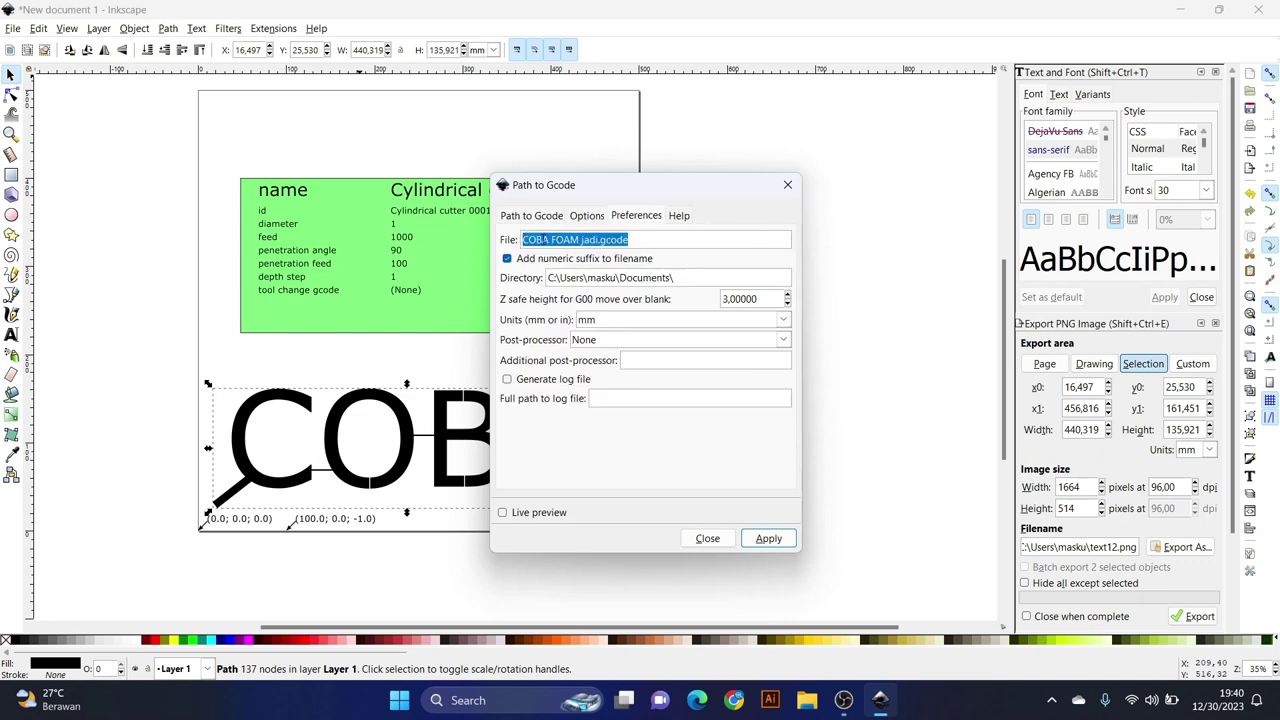
click(545, 240)
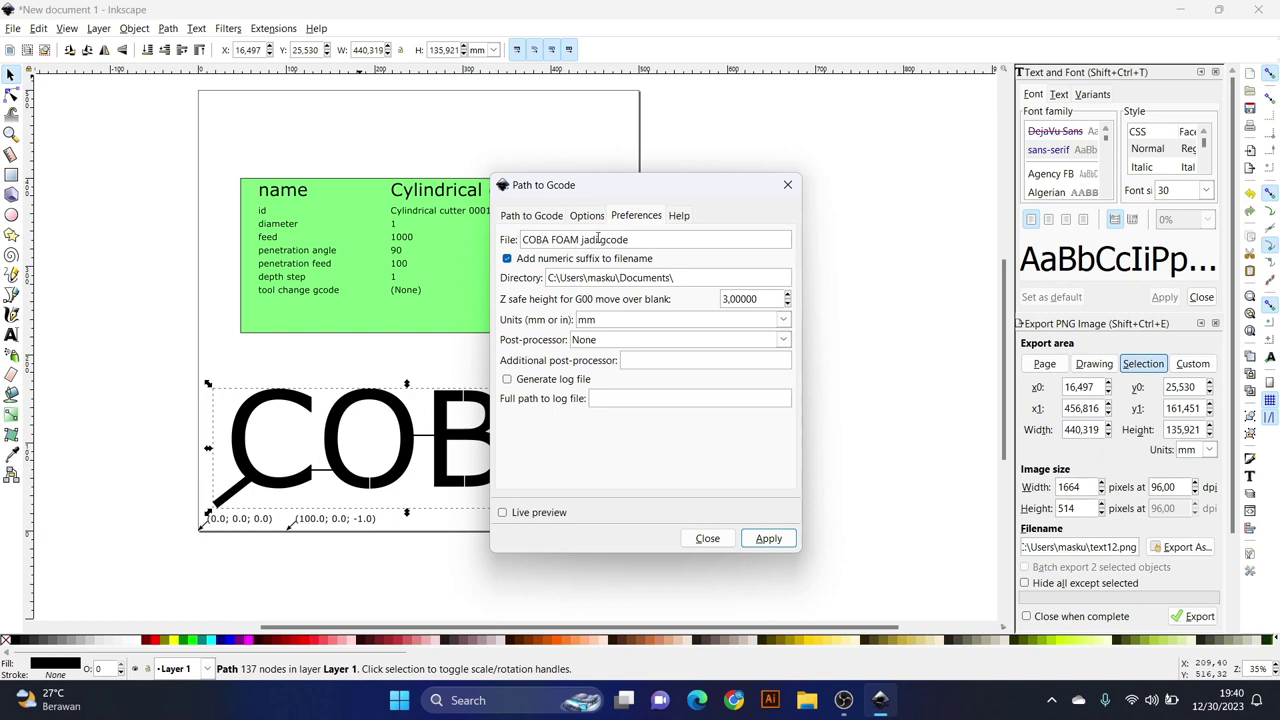
drag(598, 240, 493, 240)
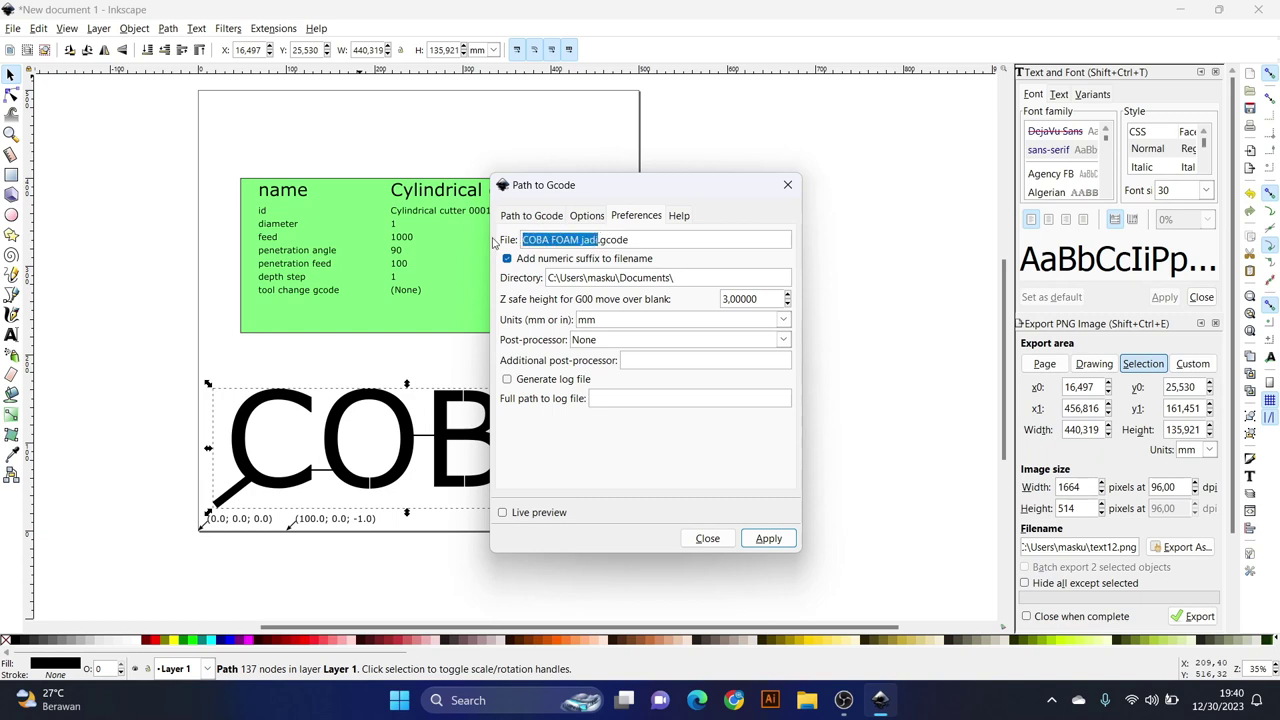
text(COBA)
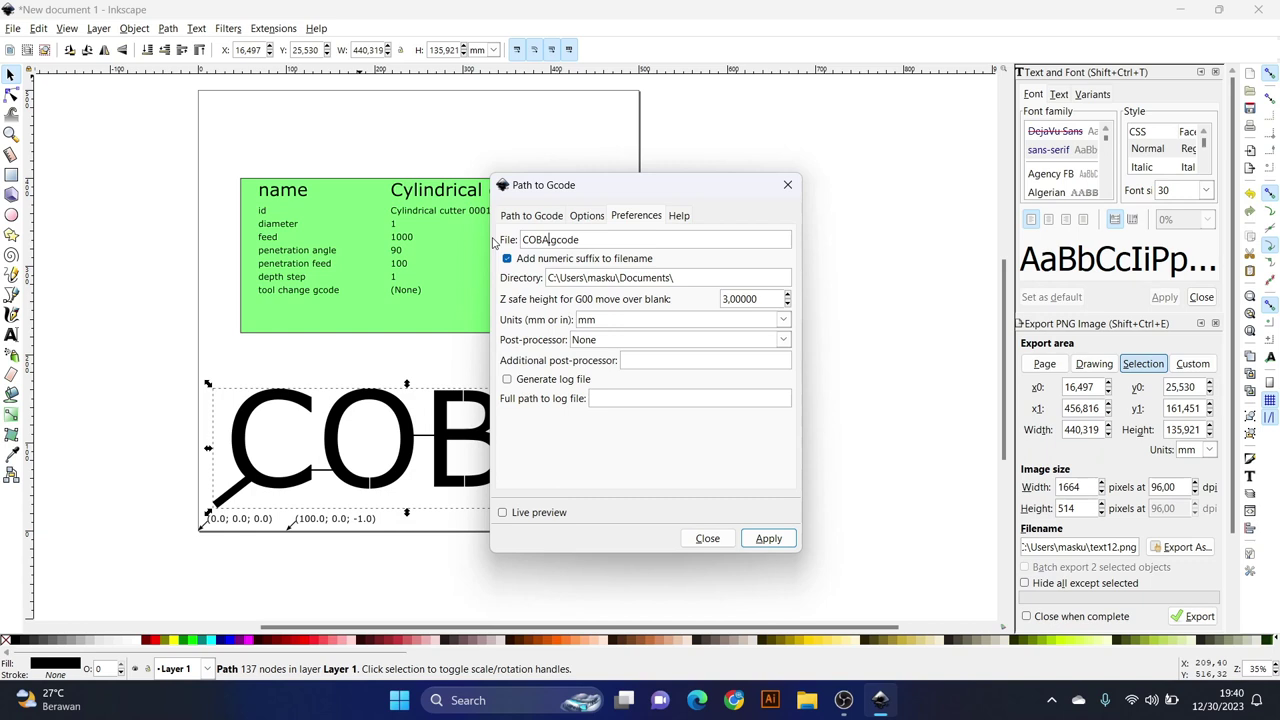
text( FILE)
text( 1940)
click(531, 217)
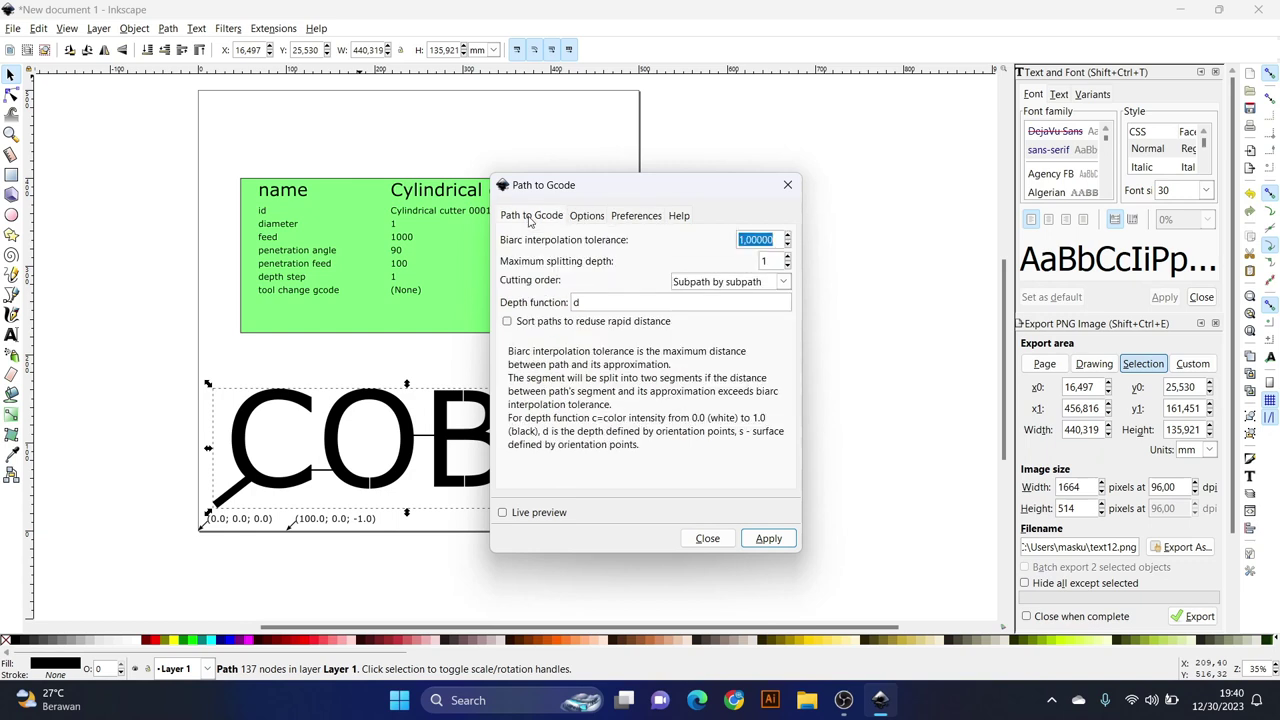
click(775, 541)
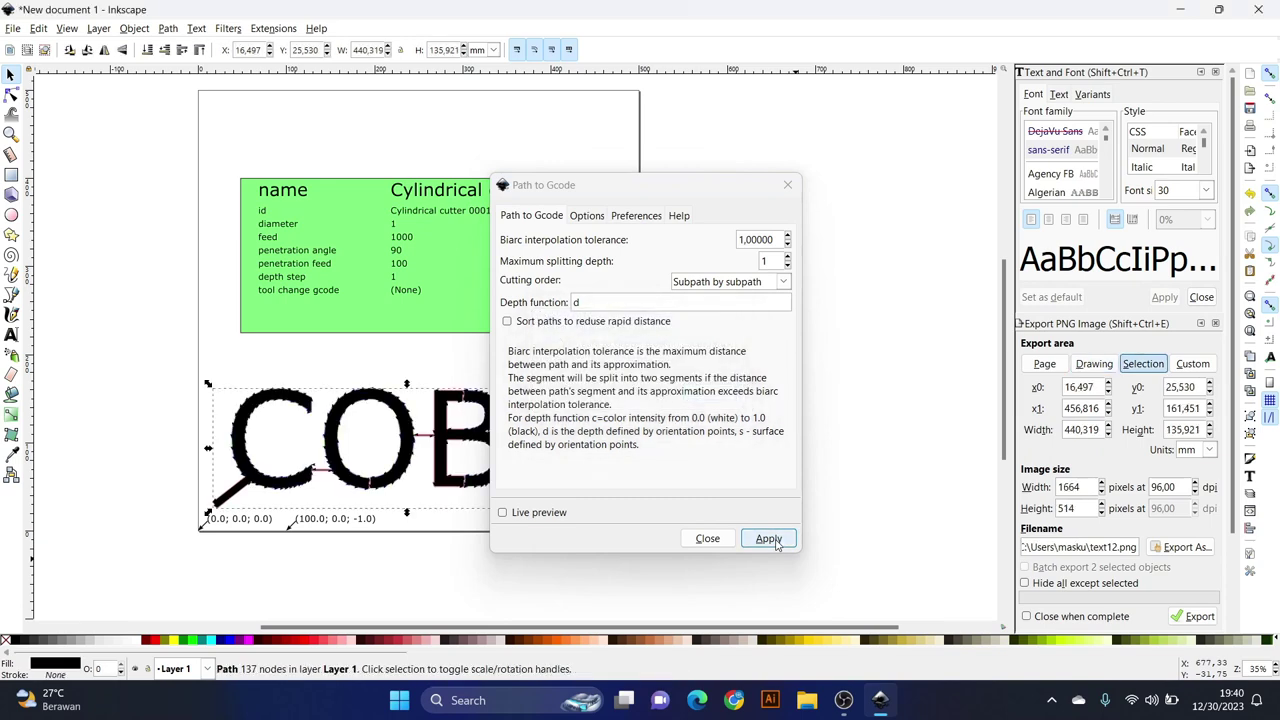
click(707, 539)
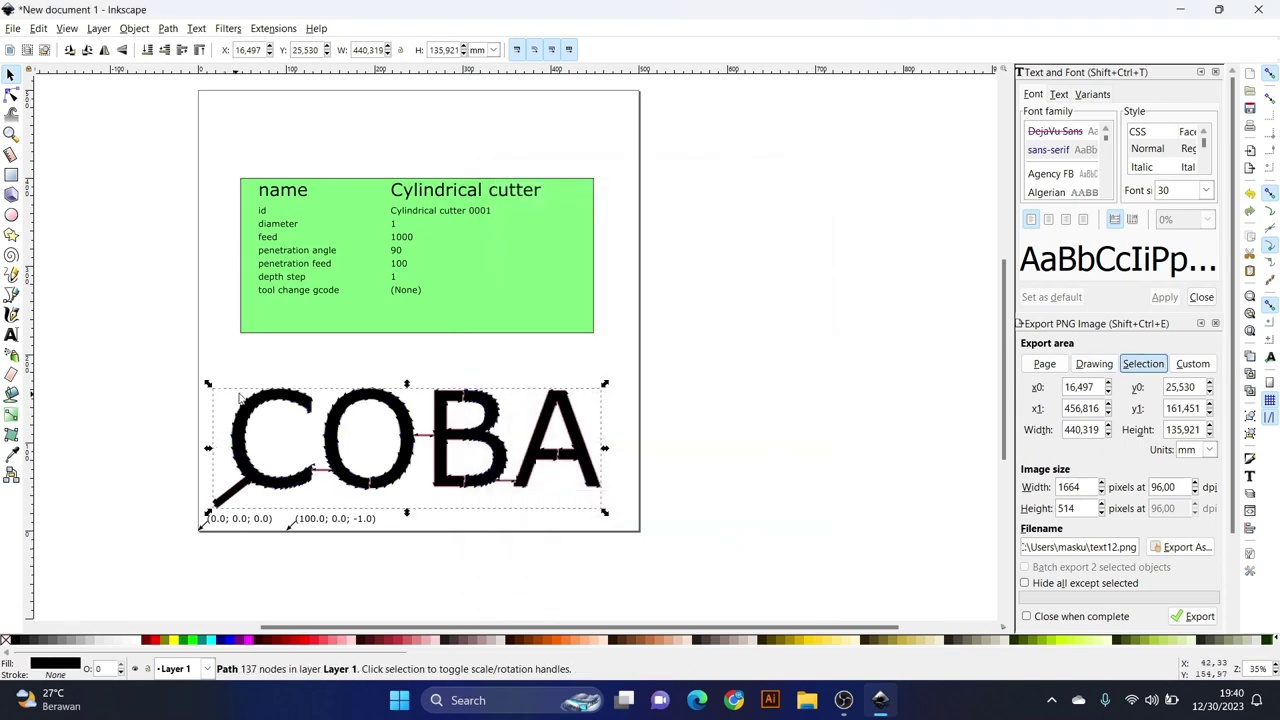
scroll(253, 407, up, 3)
scroll(253, 407, up, 3)
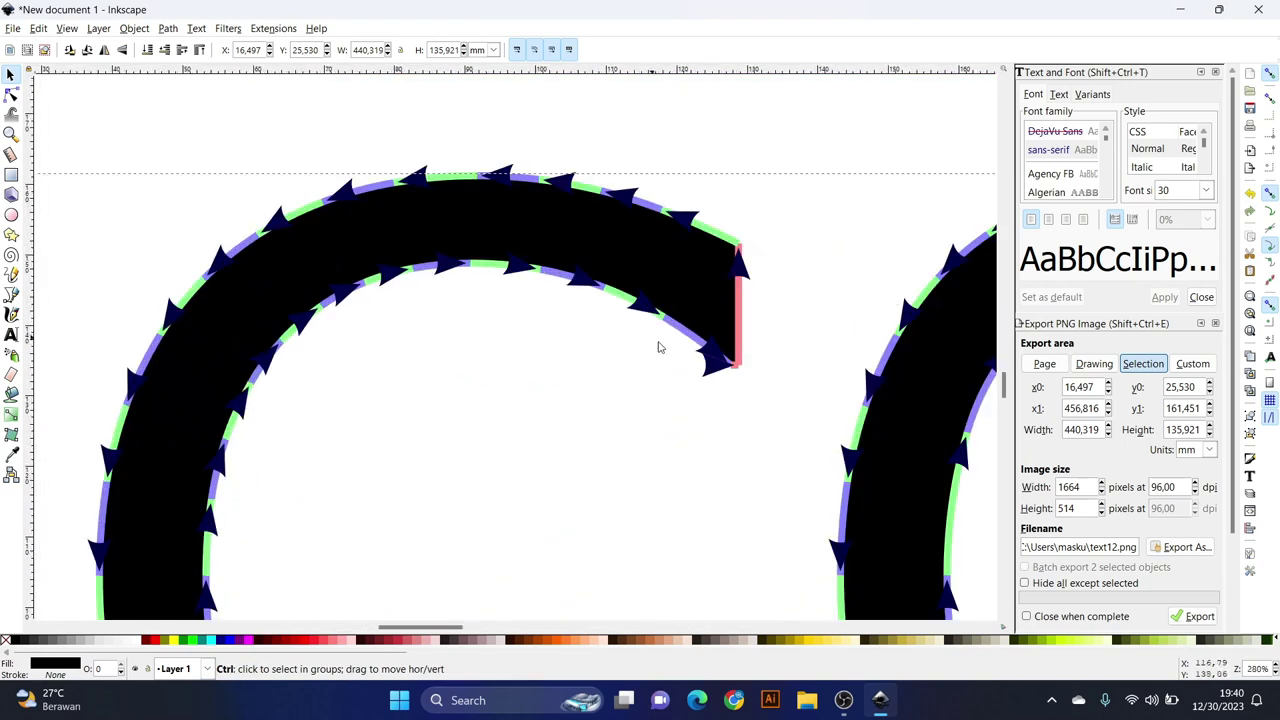
scroll(374, 180, down, 6)
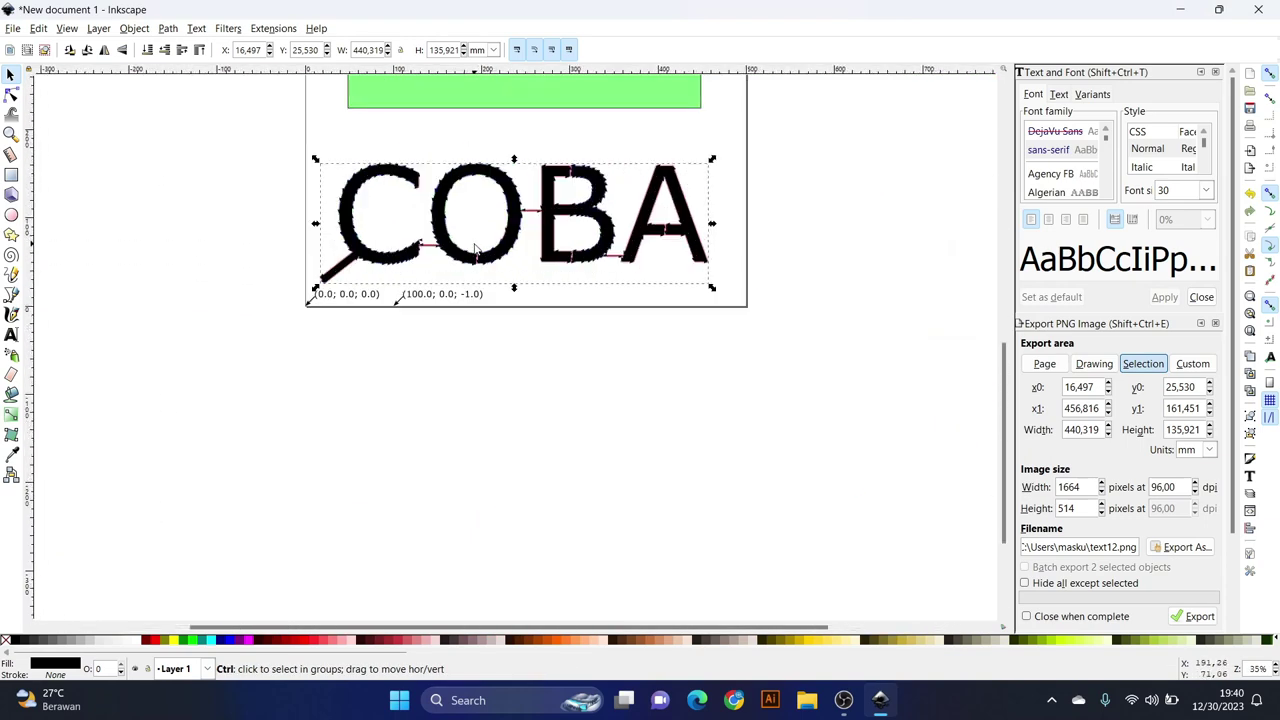
scroll(420, 365, down, 2)
scroll(480, 260, up, 3)
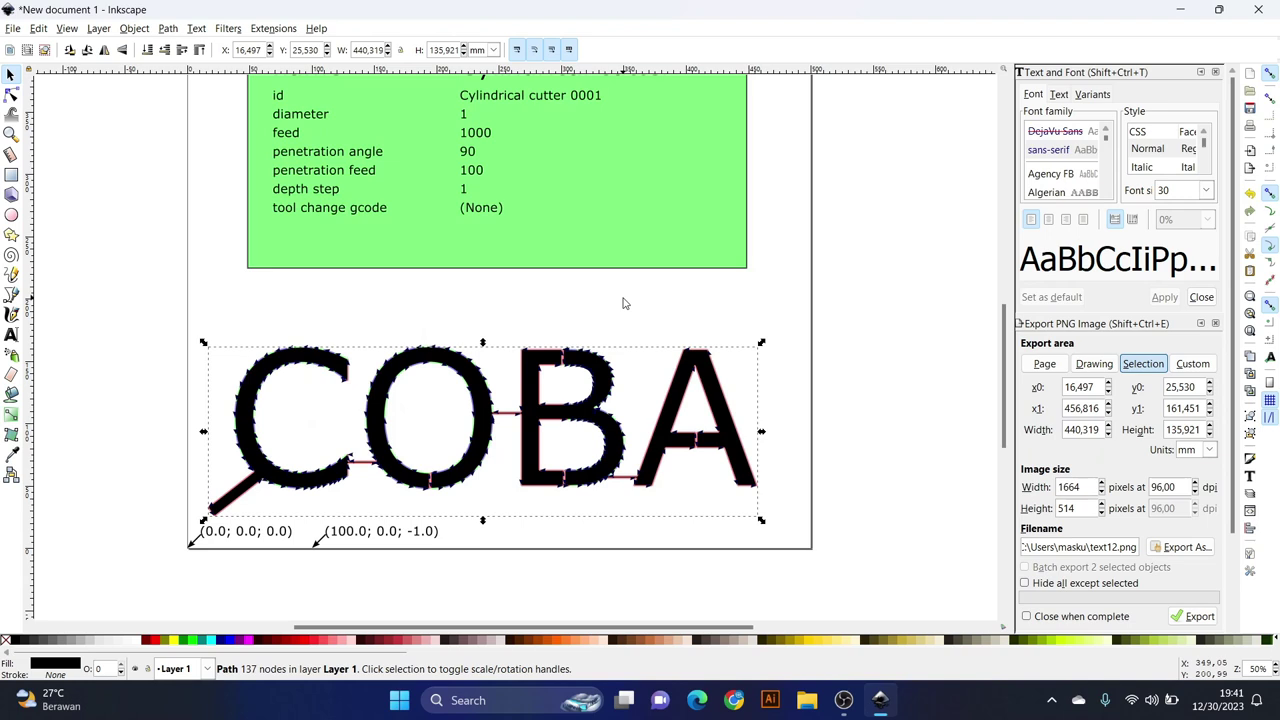
- Launch OpenBuilds CONTROL by searching 'open' in the Start menu
key(super)
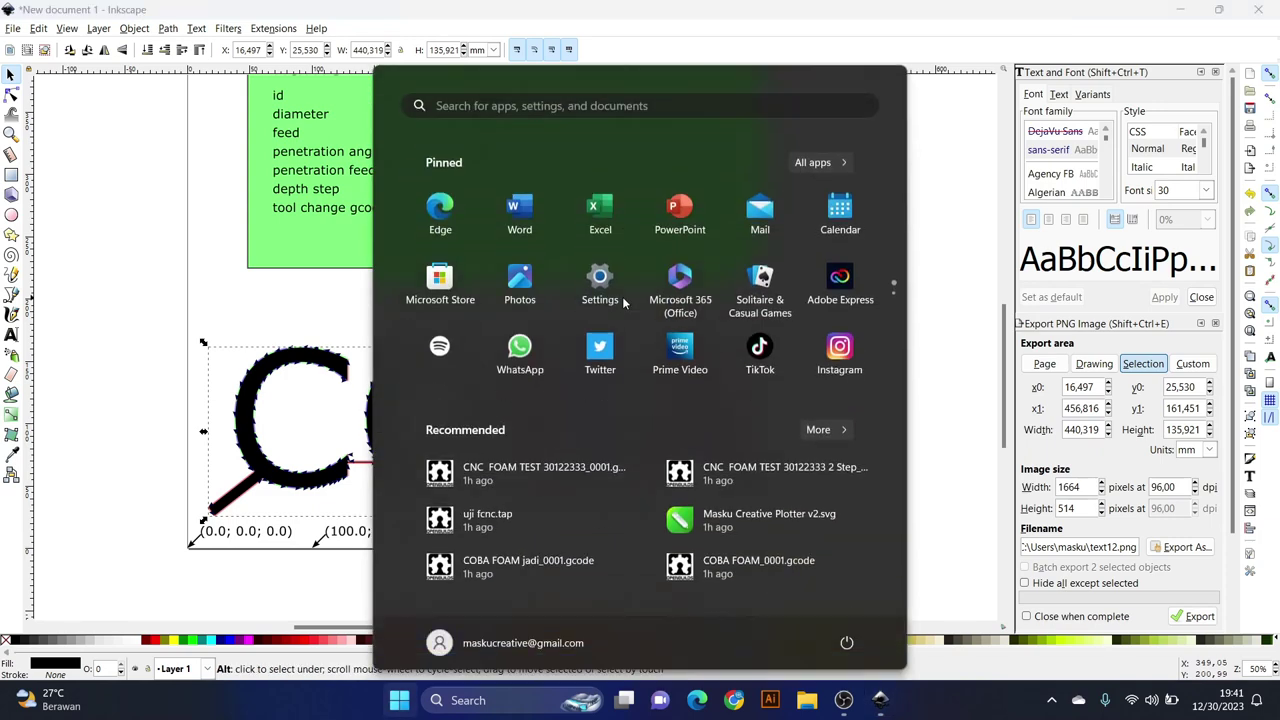
text(open)
key(Return)
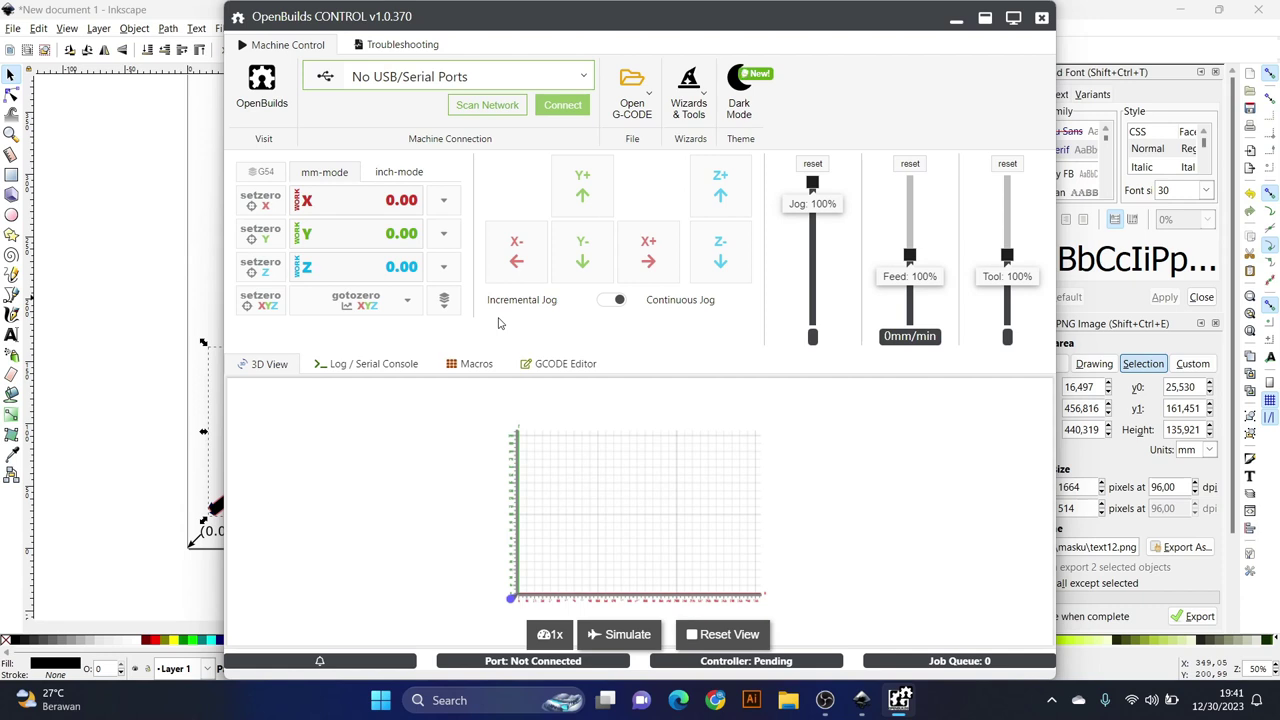
- Open COBA FILE 1940_0001.gcode from Documents to show its toolpath in the 3D view
click(641, 110)
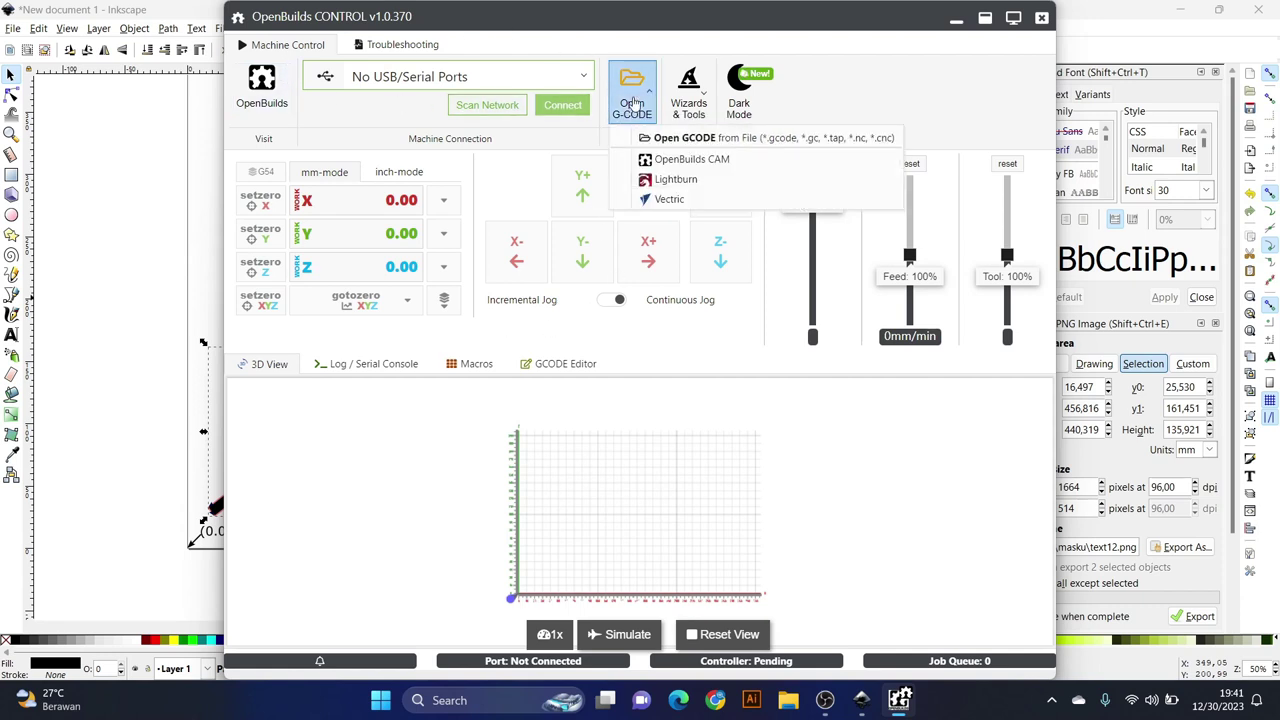
click(665, 137)
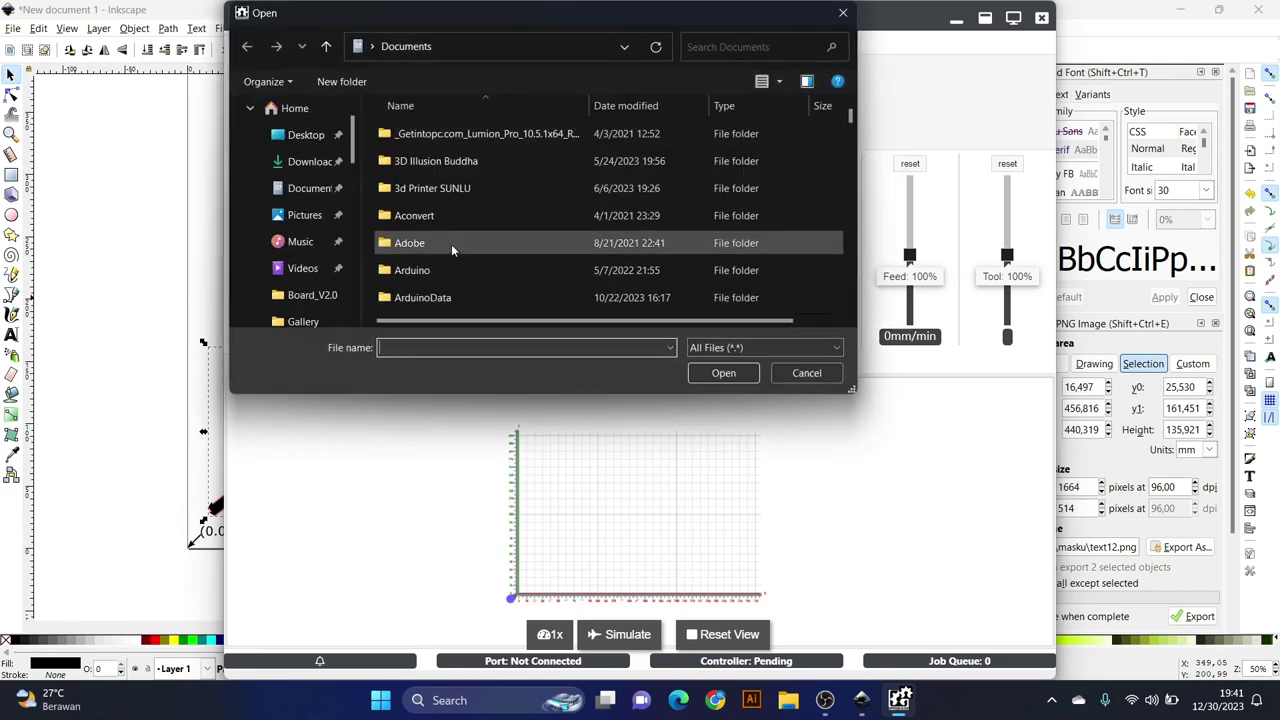
scroll(454, 240, down, 10)
scroll(454, 240, down, 10)
scroll(454, 240, down, 10)
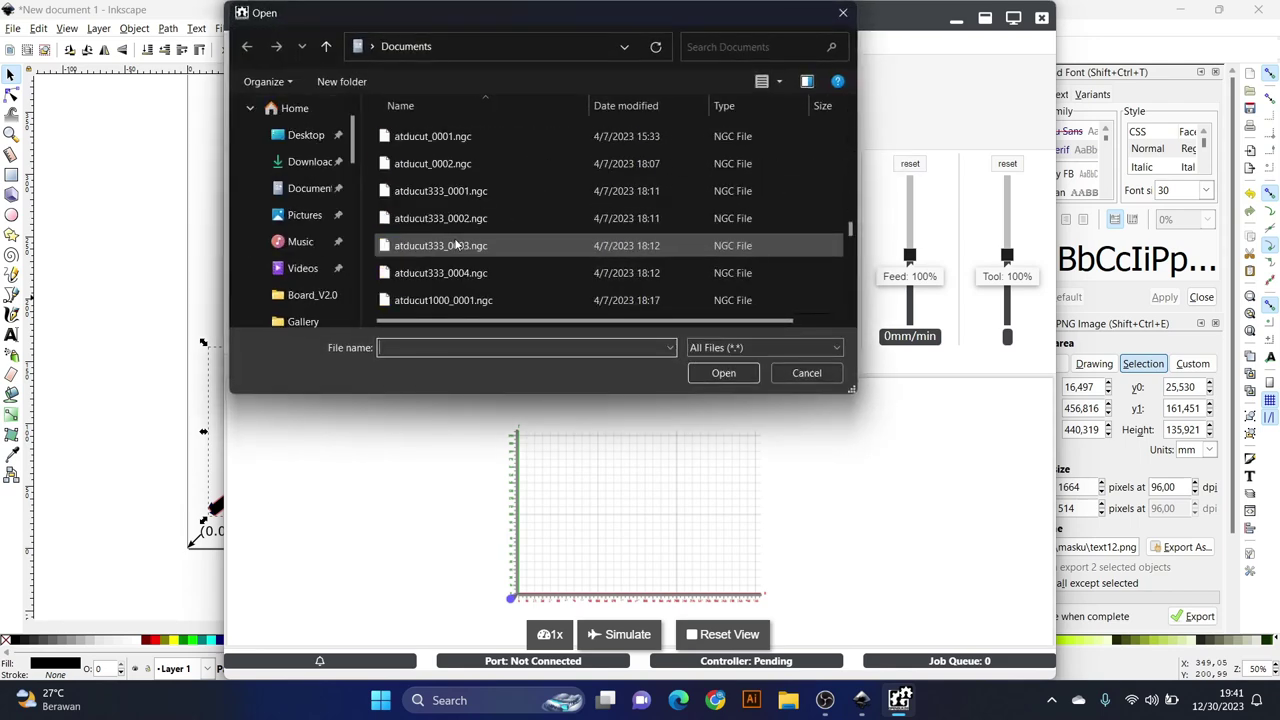
scroll(454, 240, down, 5)
scroll(454, 240, down, 3)
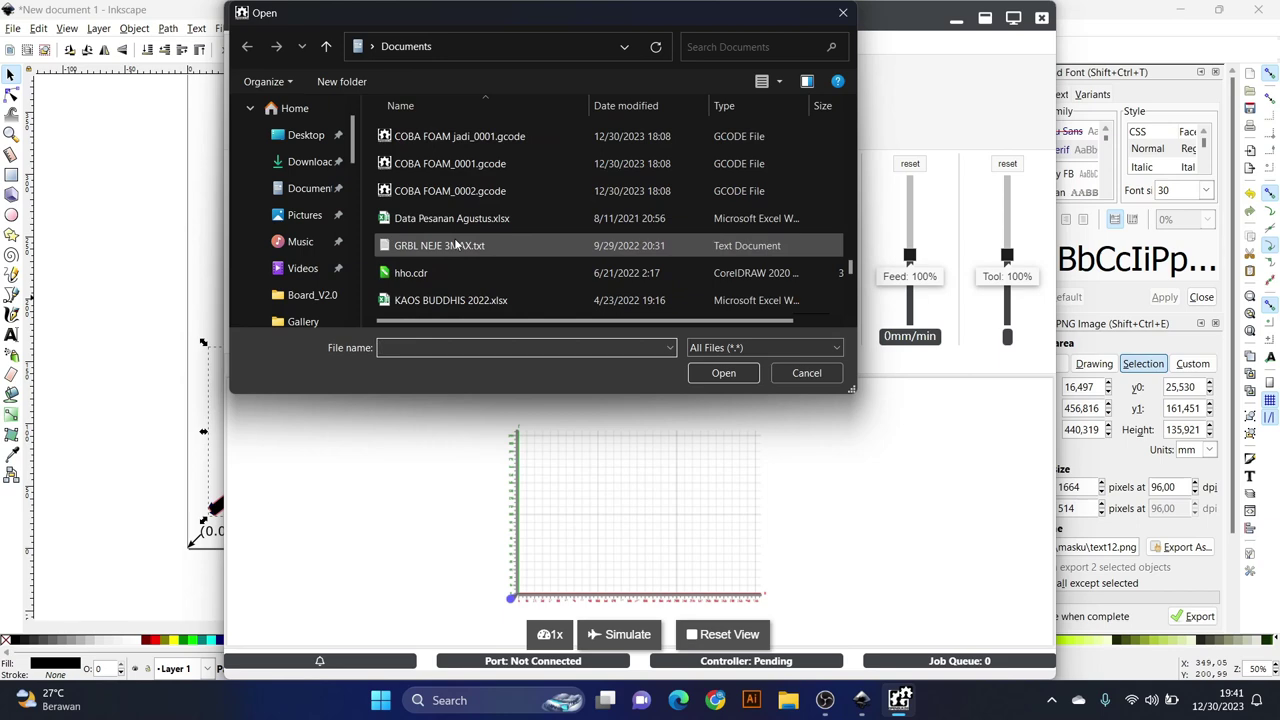
scroll(454, 245, up, 1)
scroll(454, 245, down, 1)
scroll(454, 245, down, 2)
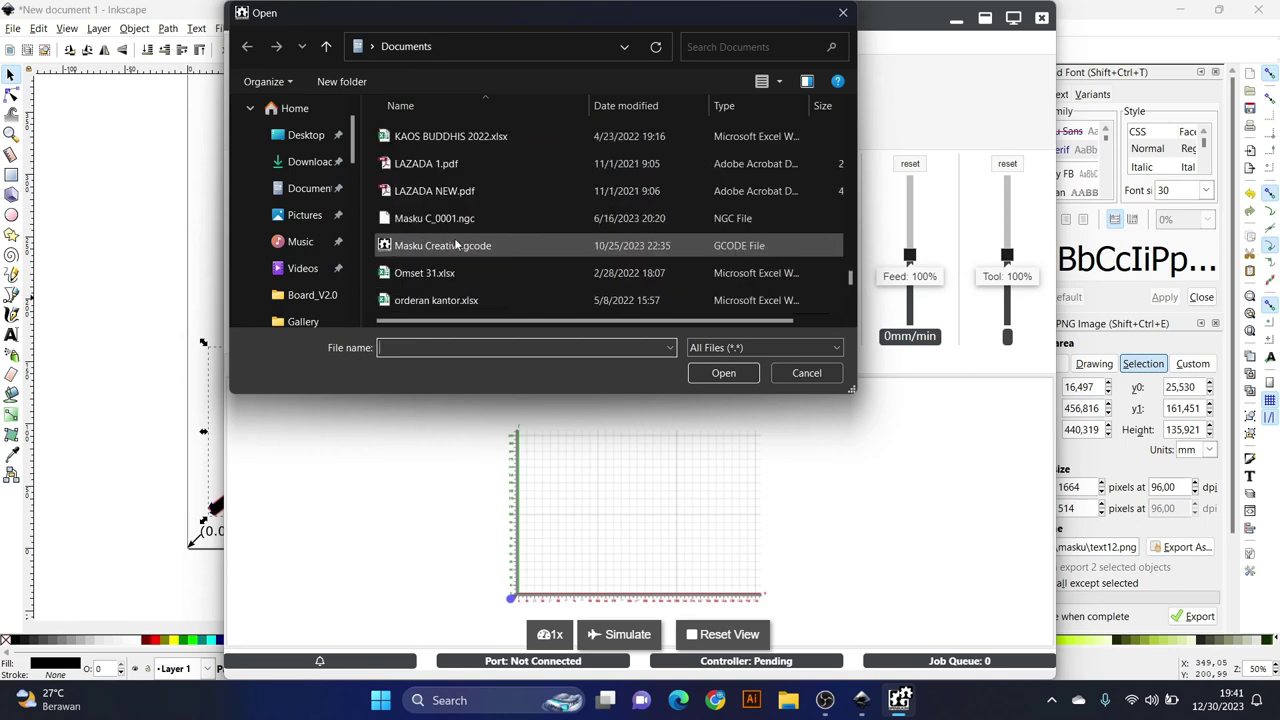
scroll(454, 245, down, 2)
scroll(454, 245, down, 1)
scroll(454, 245, up, 5)
scroll(457, 243, up, 2)
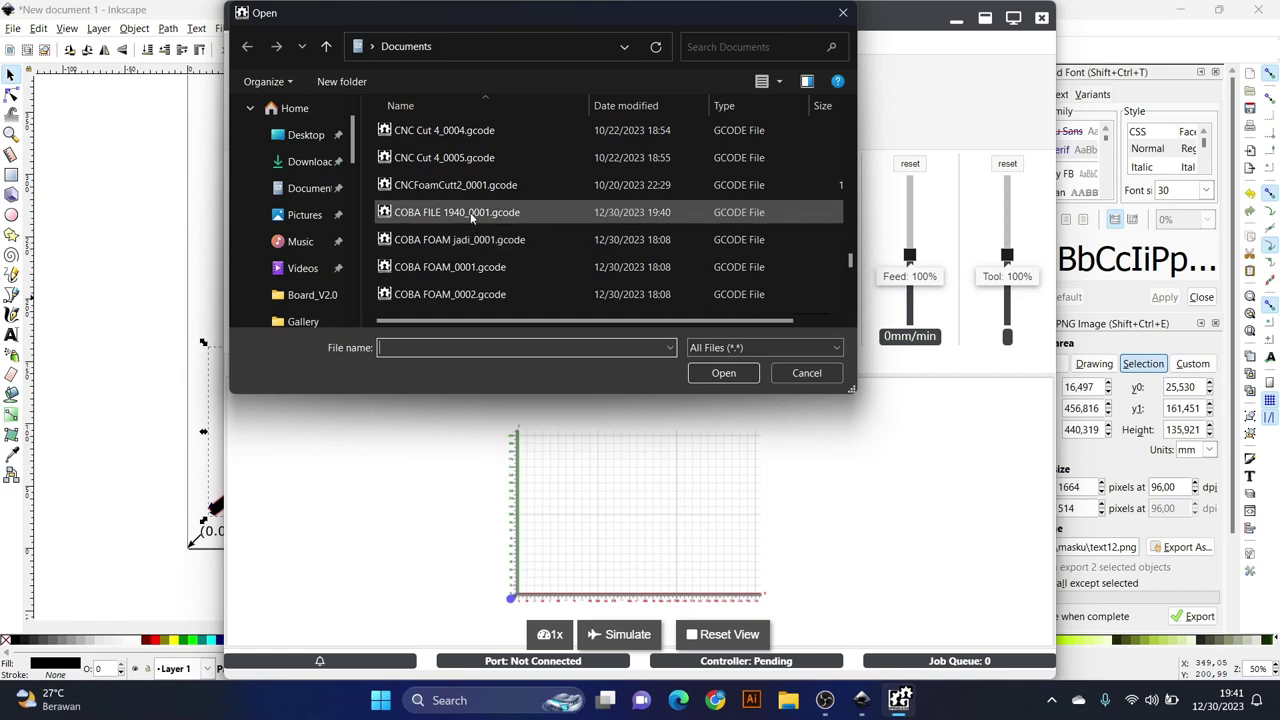
click(473, 215)
click(700, 374)
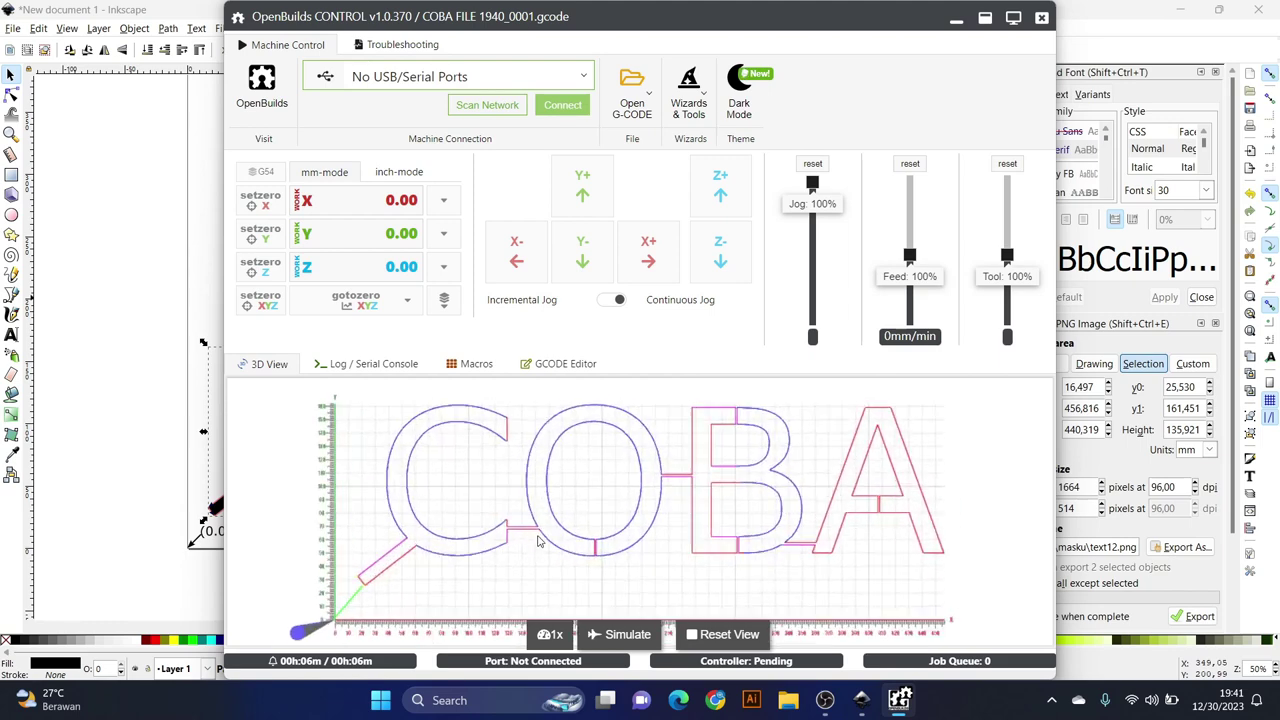
scroll(537, 541, down, 2)
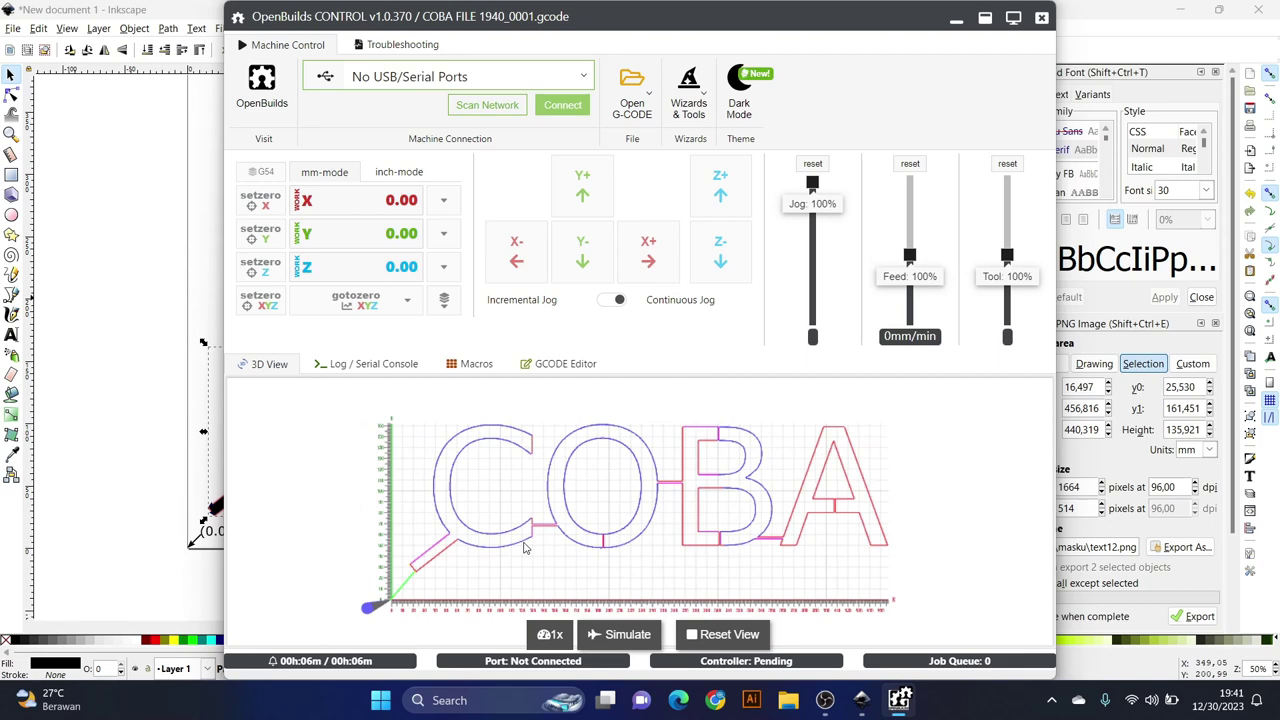
drag(531, 565, 409, 500)
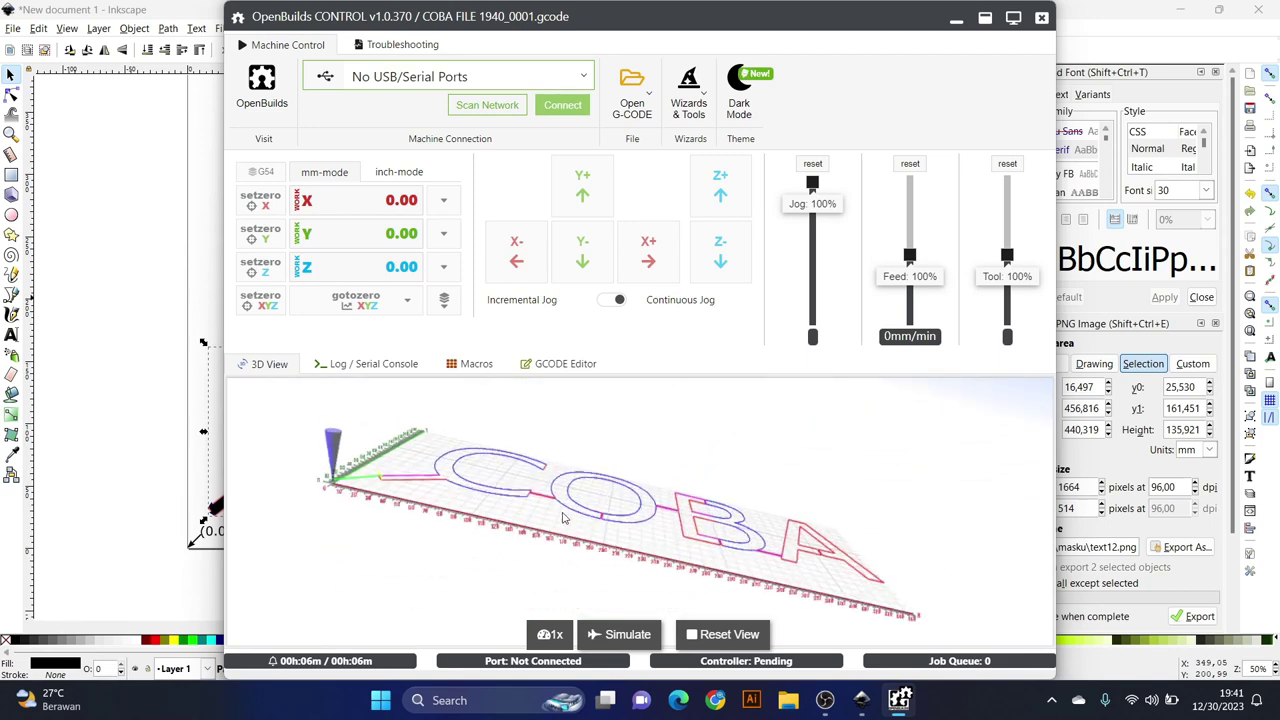
scroll(409, 500, up, 3)
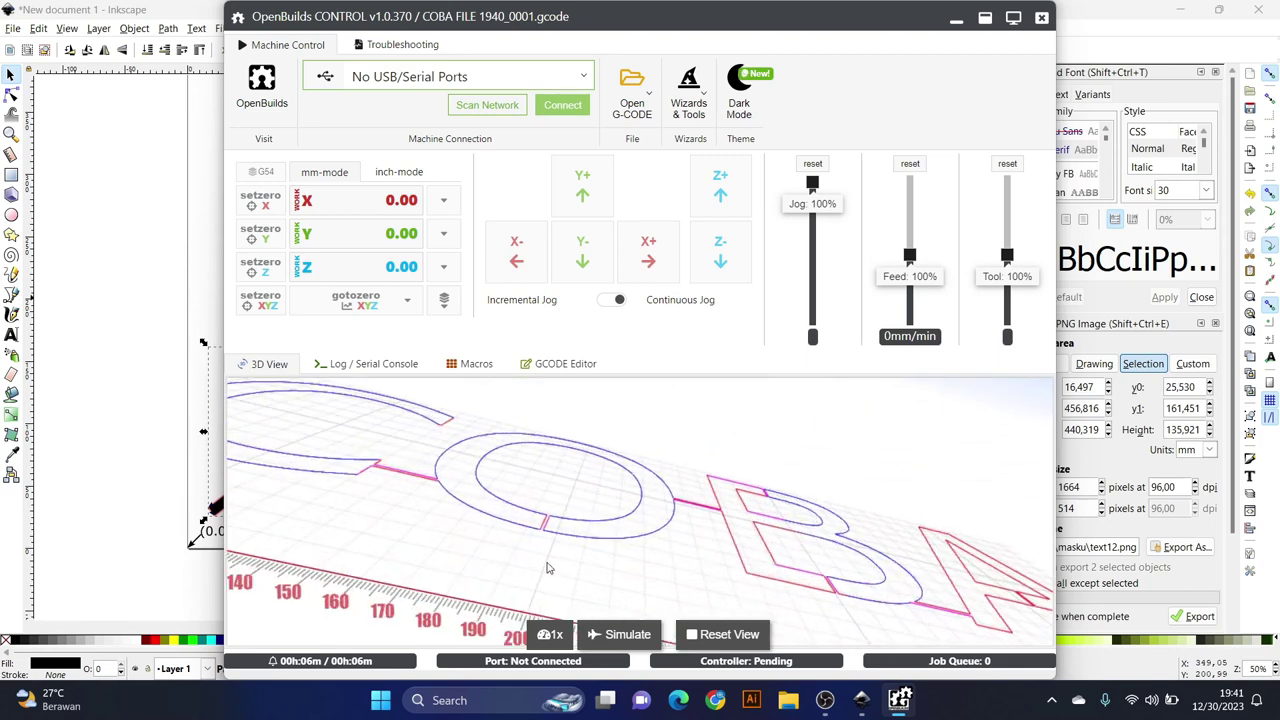
scroll(563, 540, down, 2)
scroll(590, 475, down, 2)
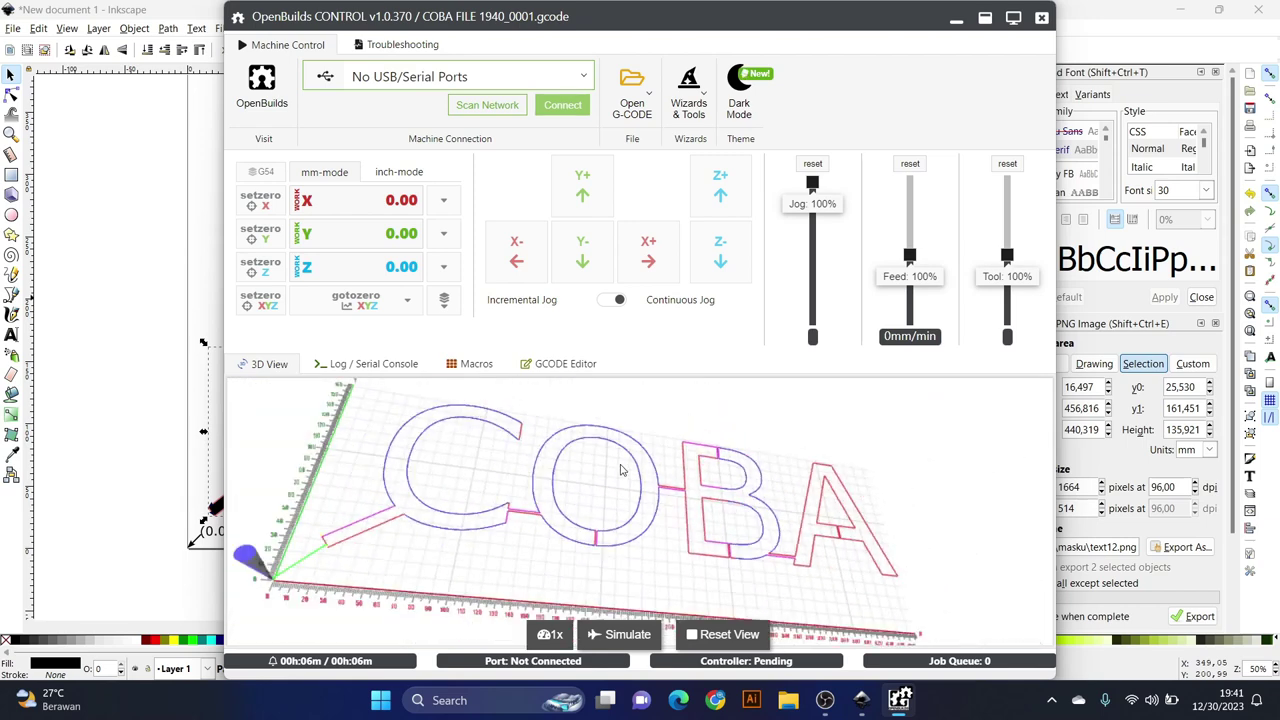
mouse_move(509, 515)
mouse_down()
mouse_move(467, 500)
mouse_move(426, 575)
mouse_up()
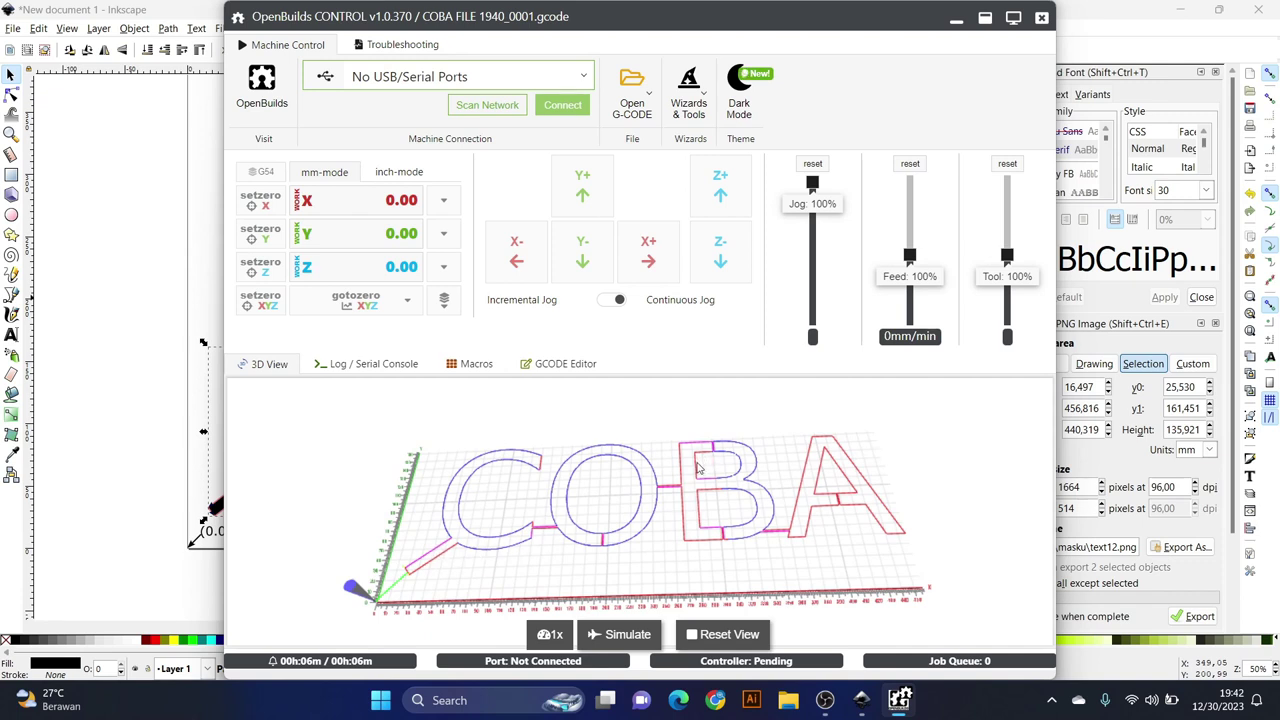
- Simulate the COBA toolpath at 10x speed, rotating the 3D view to a frontal angle
click(600, 634)
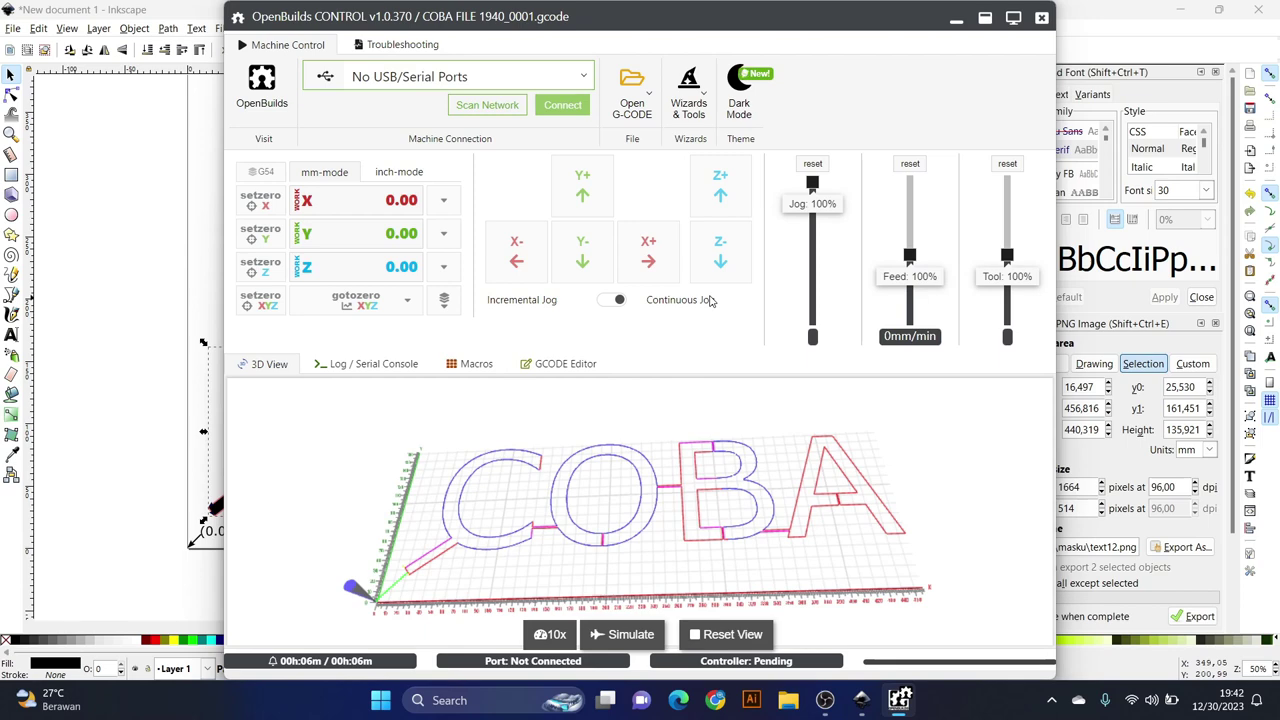
drag(538, 463, 594, 457)
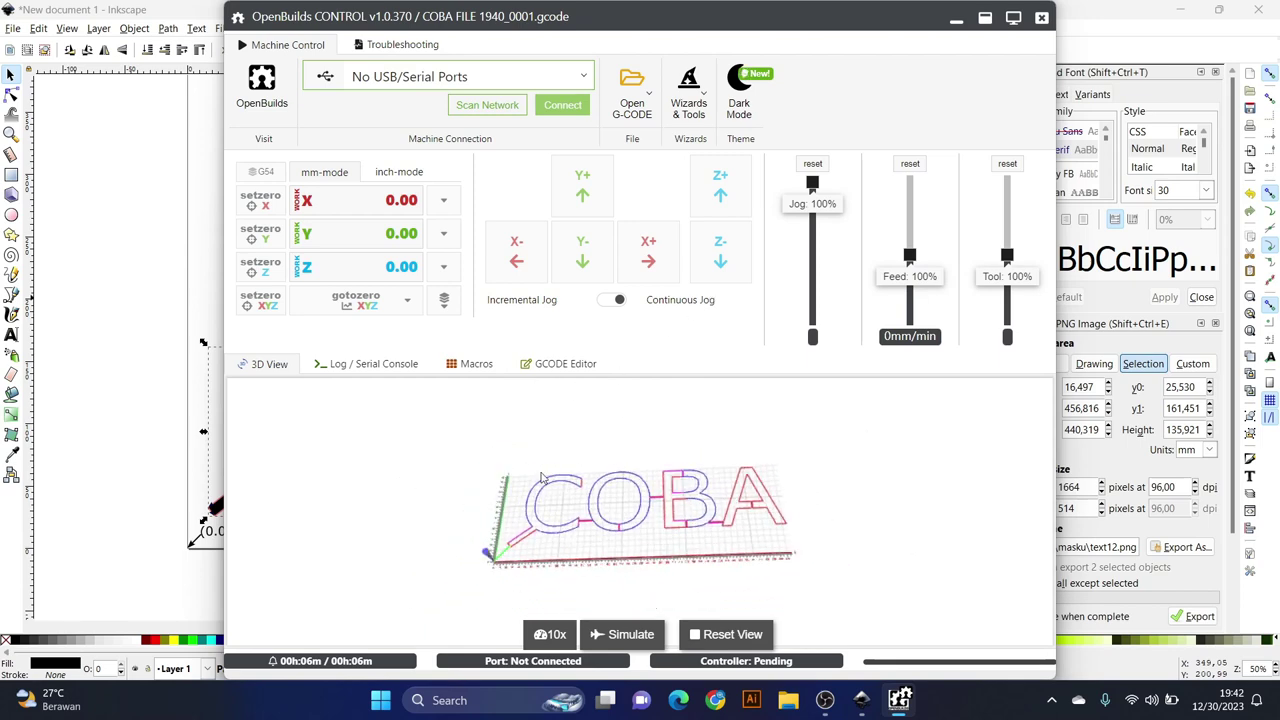